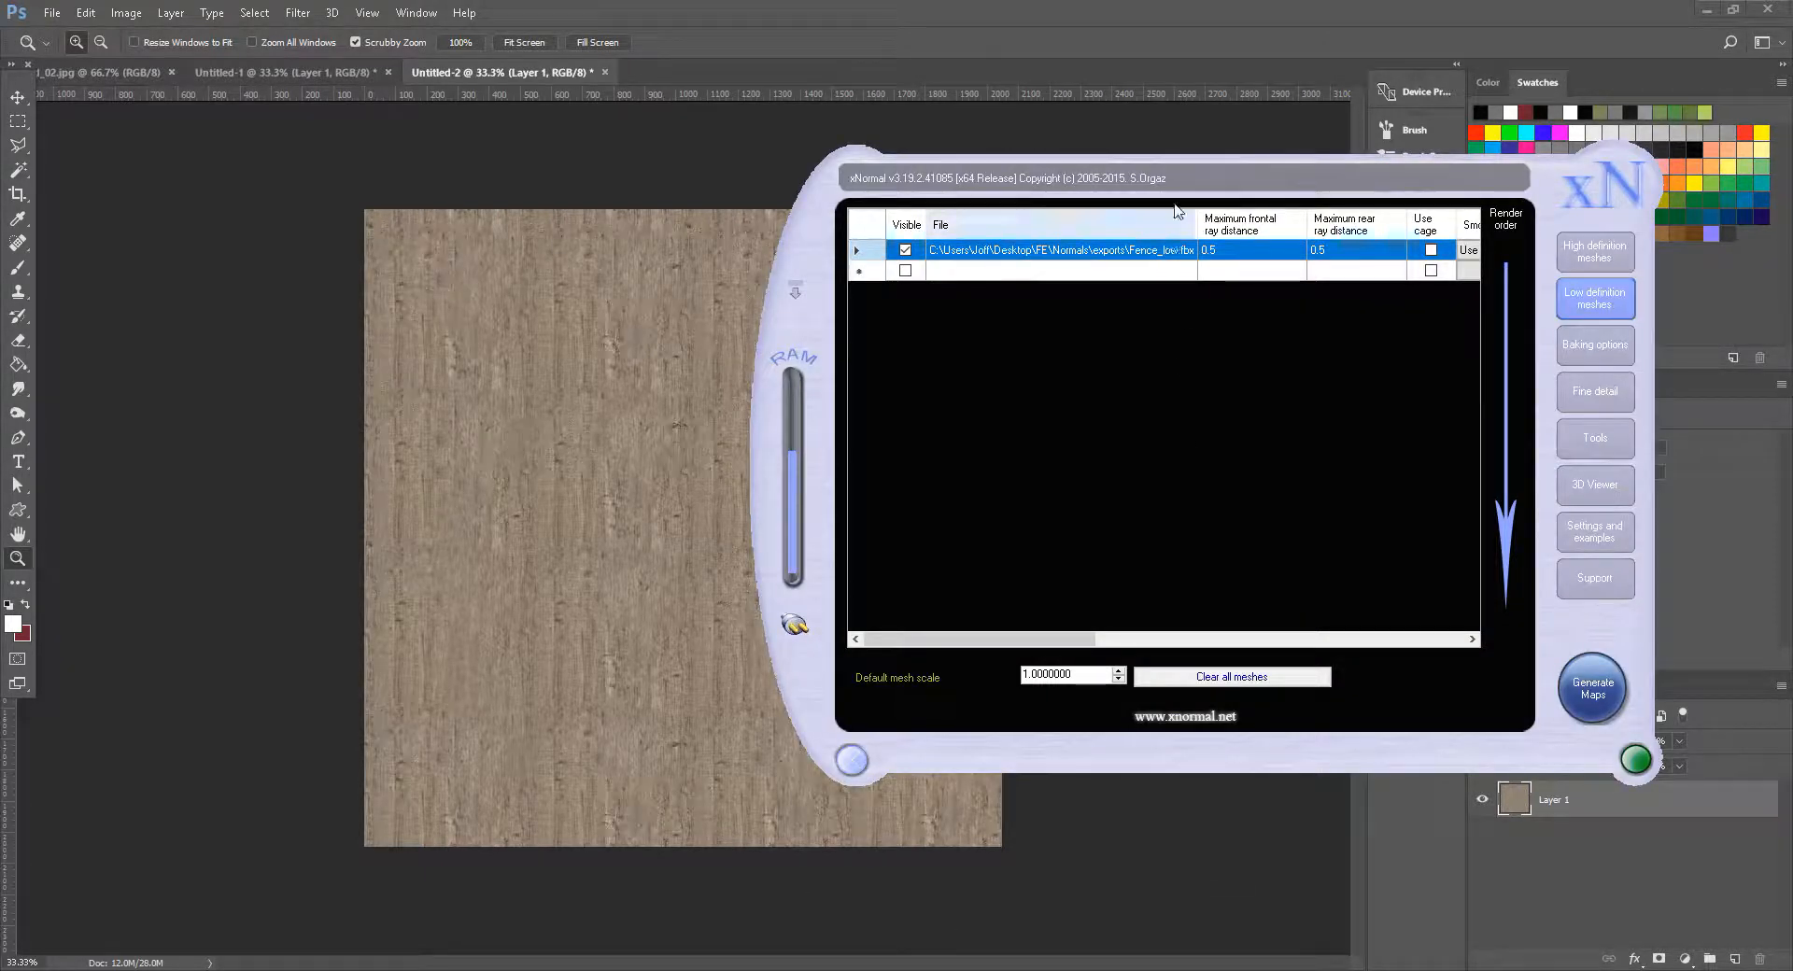
# Step: Bring up xNormal's tool collection and examine the options of the PhotoNormal tool
pyautogui.moveTo(1189, 194); pyautogui.dragTo(851, 194)
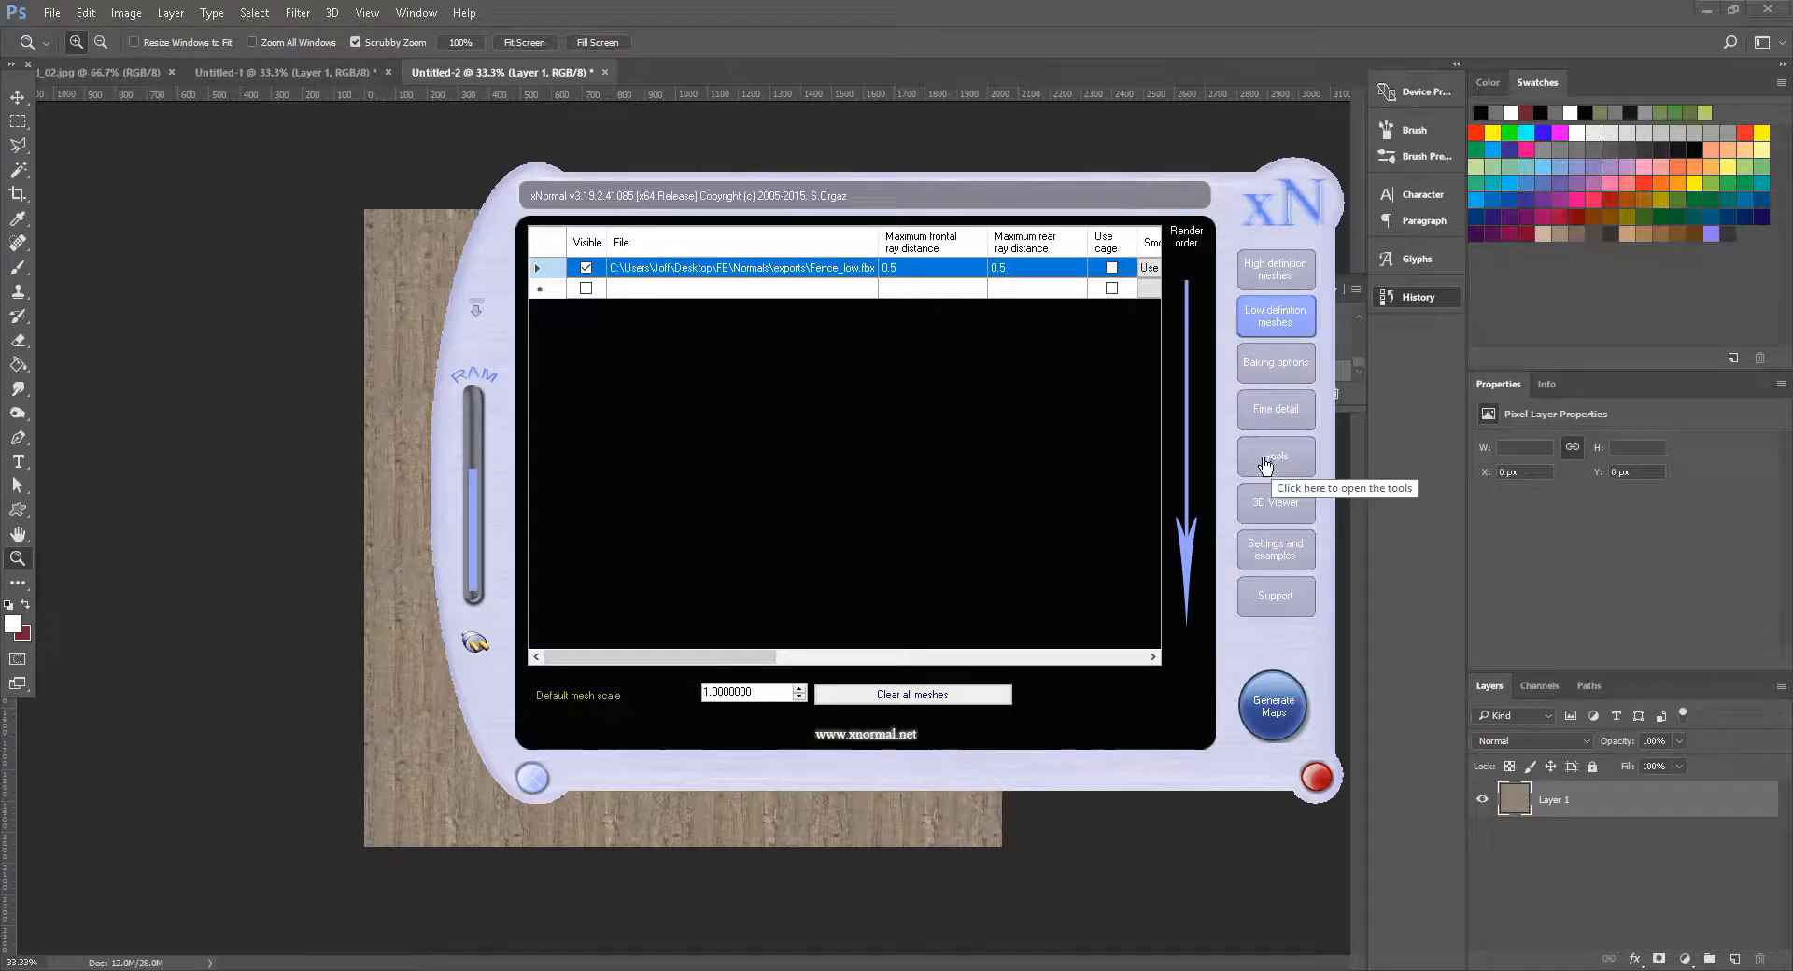
pyautogui.click(1265, 464)
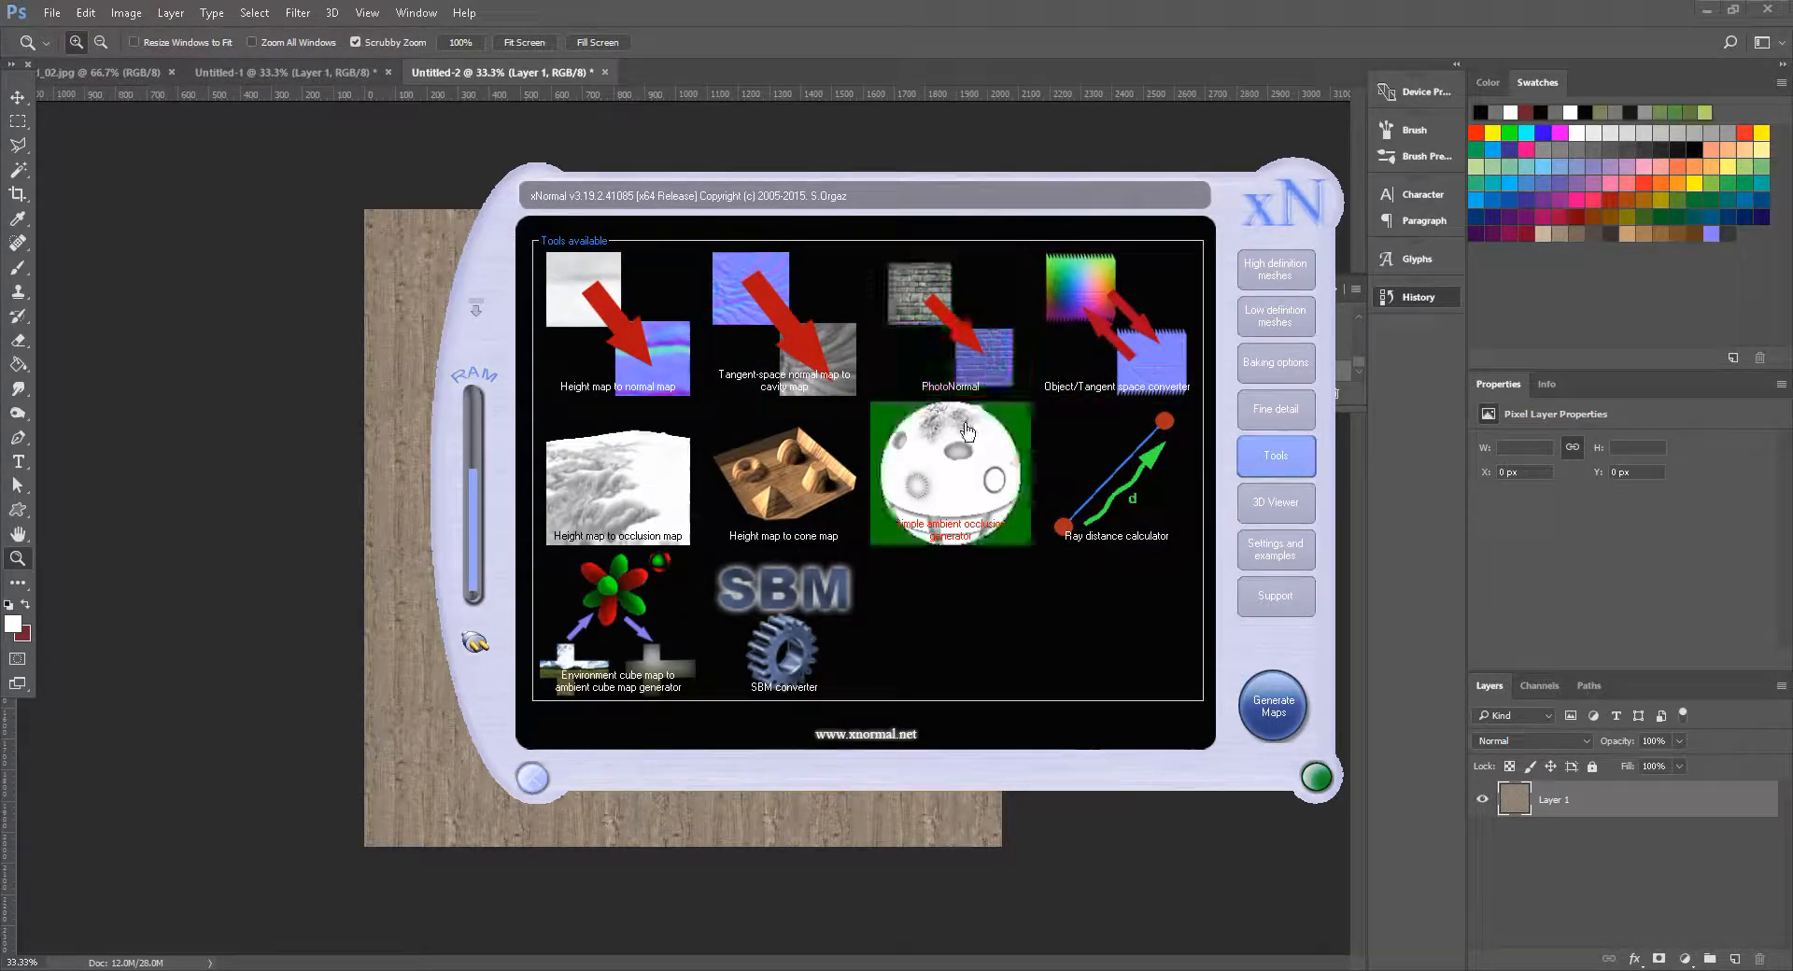
pyautogui.click(981, 372)
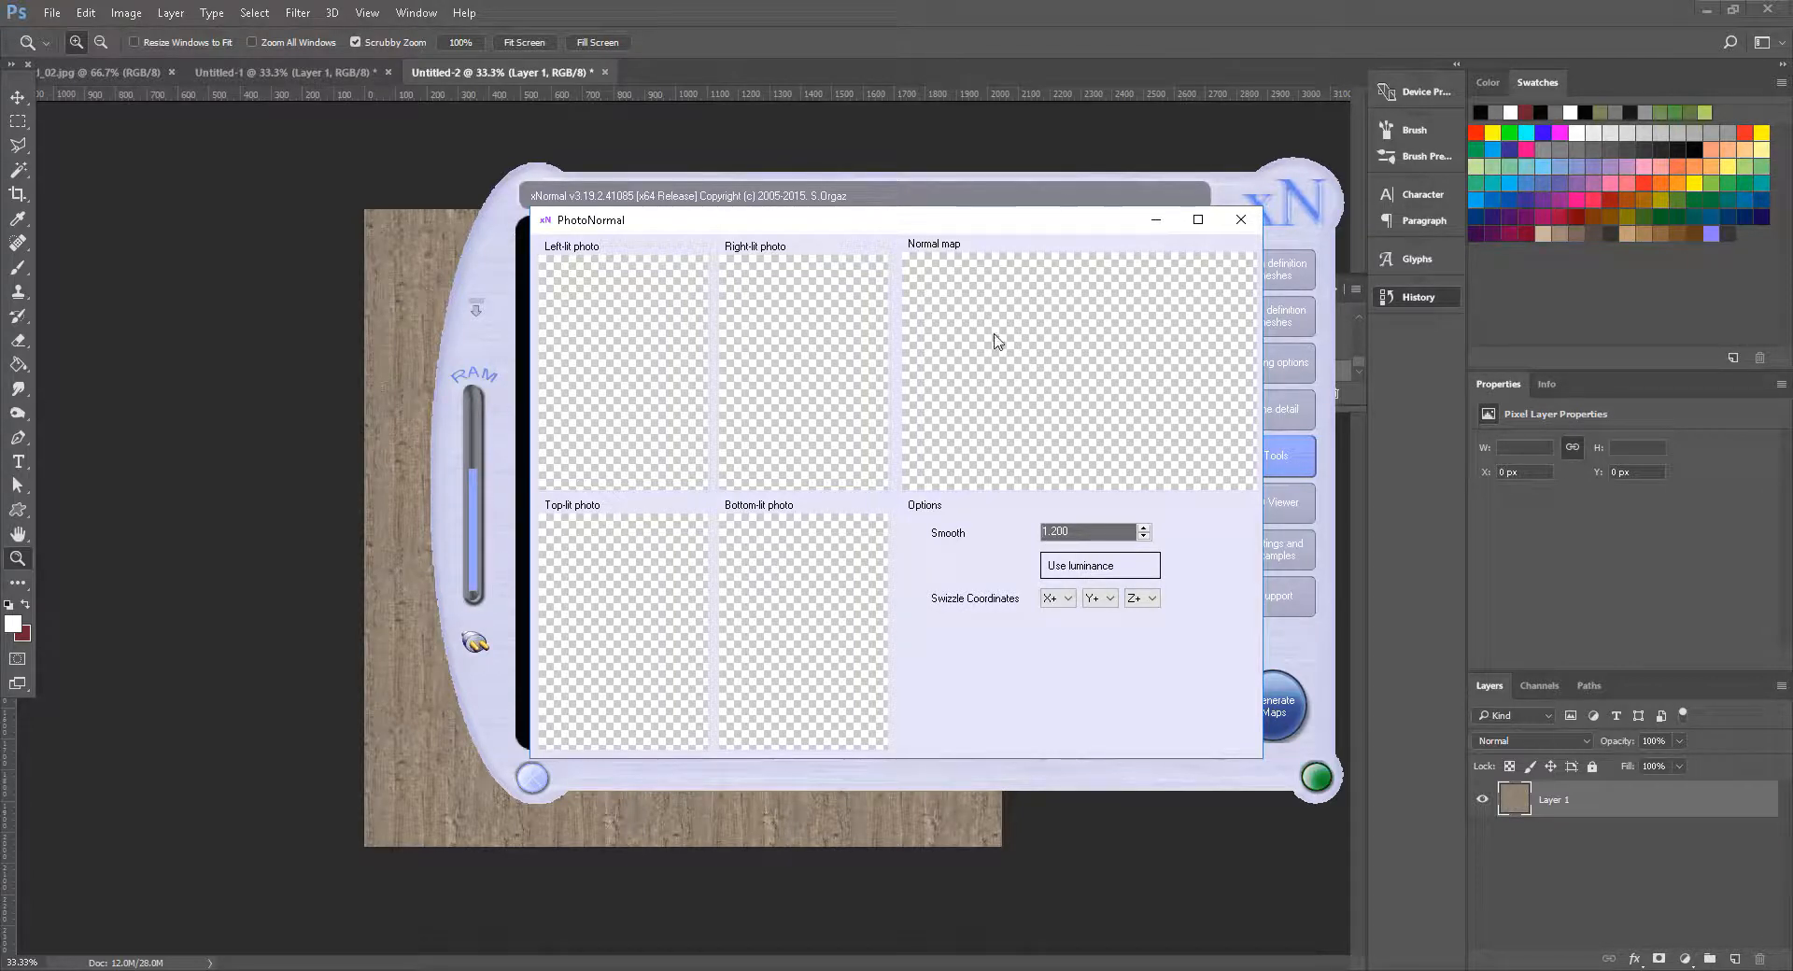
pyautogui.click(1241, 220)
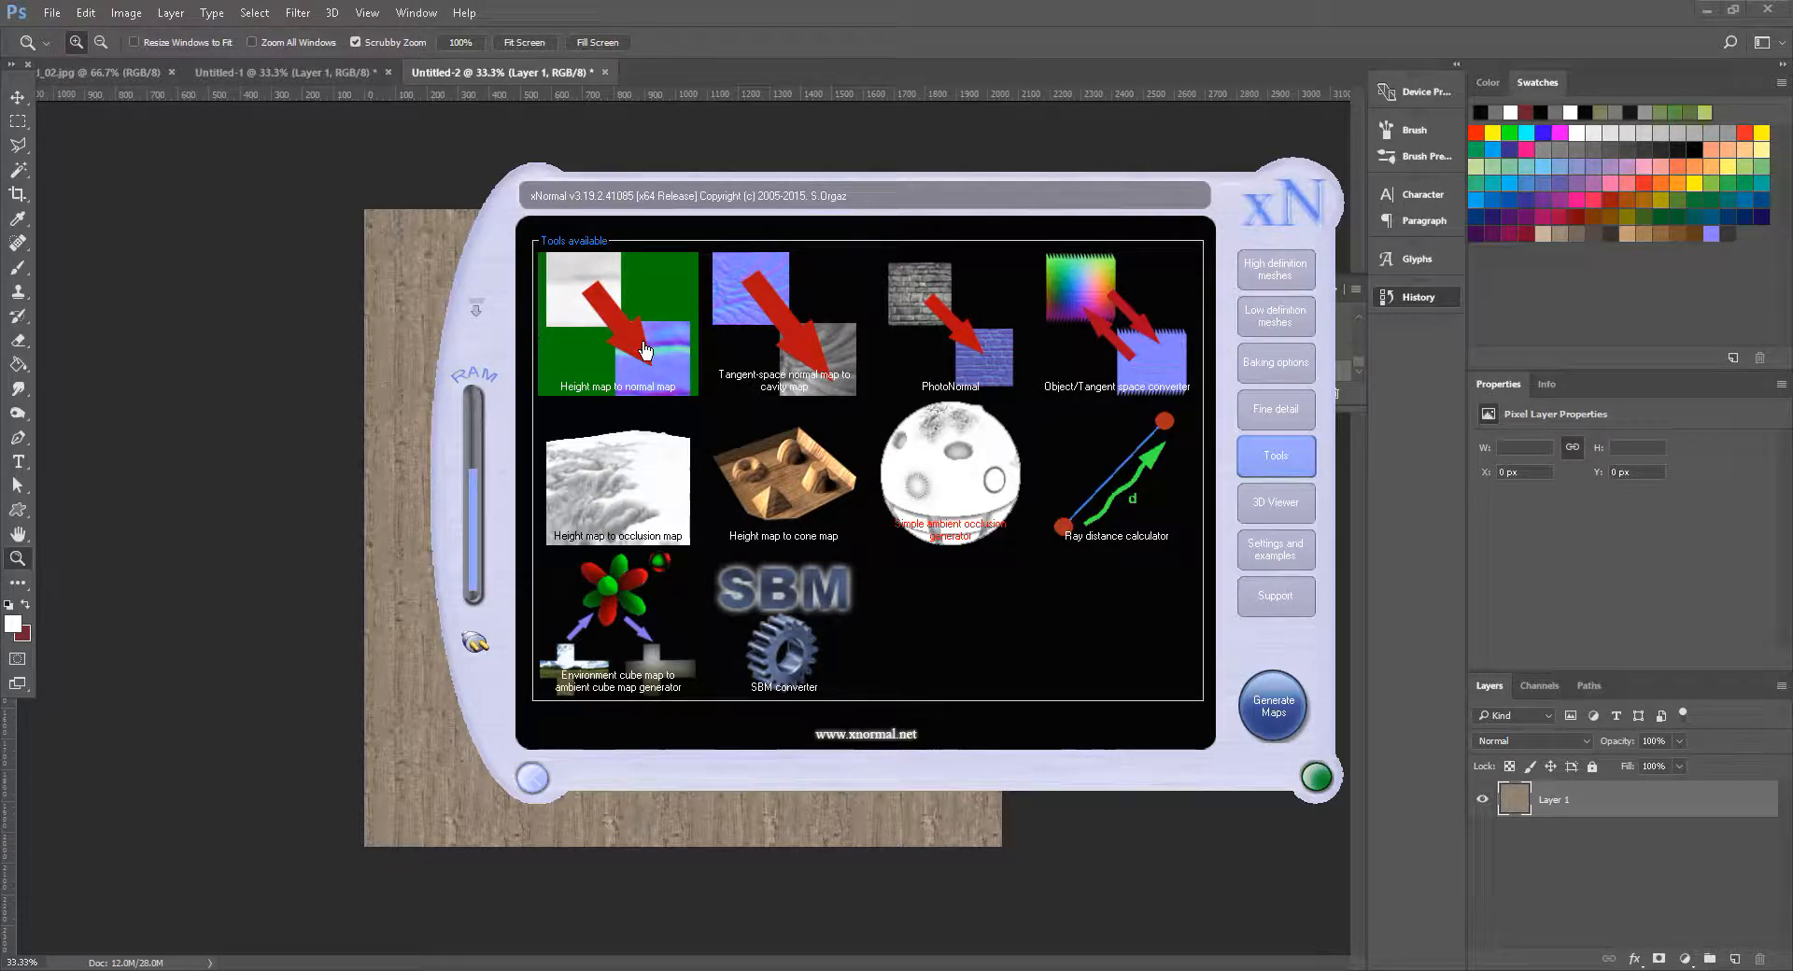
# Step: Switch to Photoshop and desaturate the wood grain texture layer
pyautogui.click(269, 361)
pyautogui.press('space')
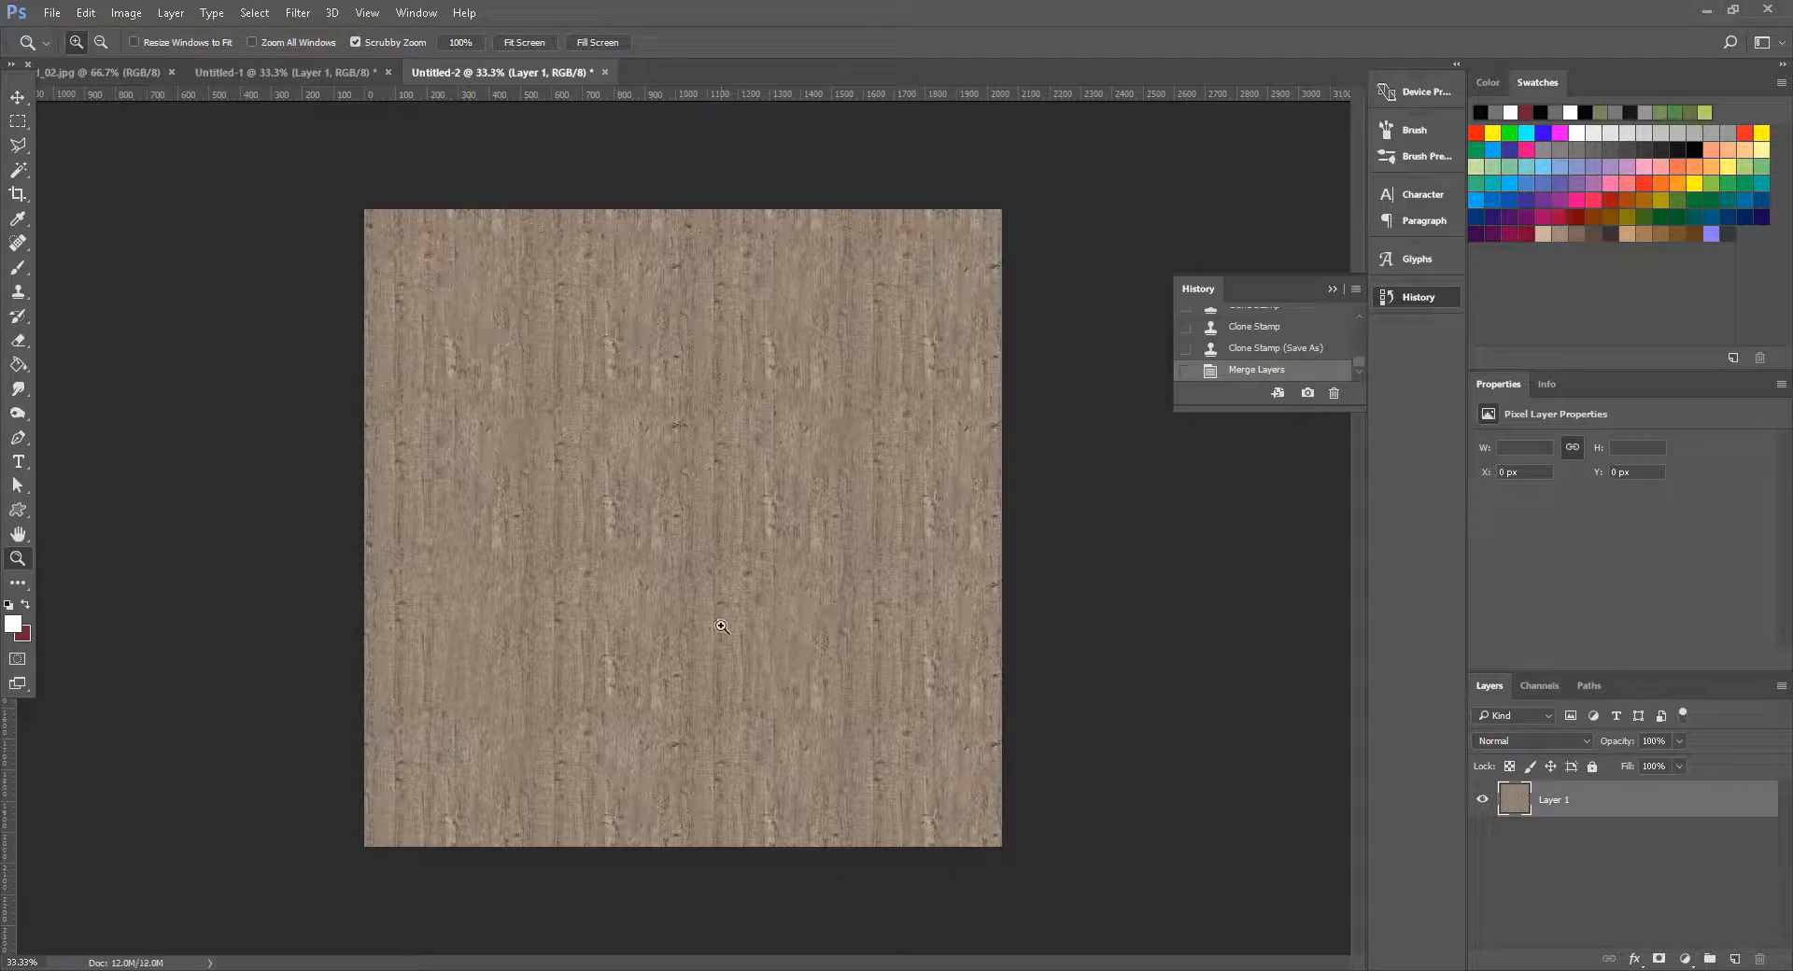
pyautogui.click(126, 12)
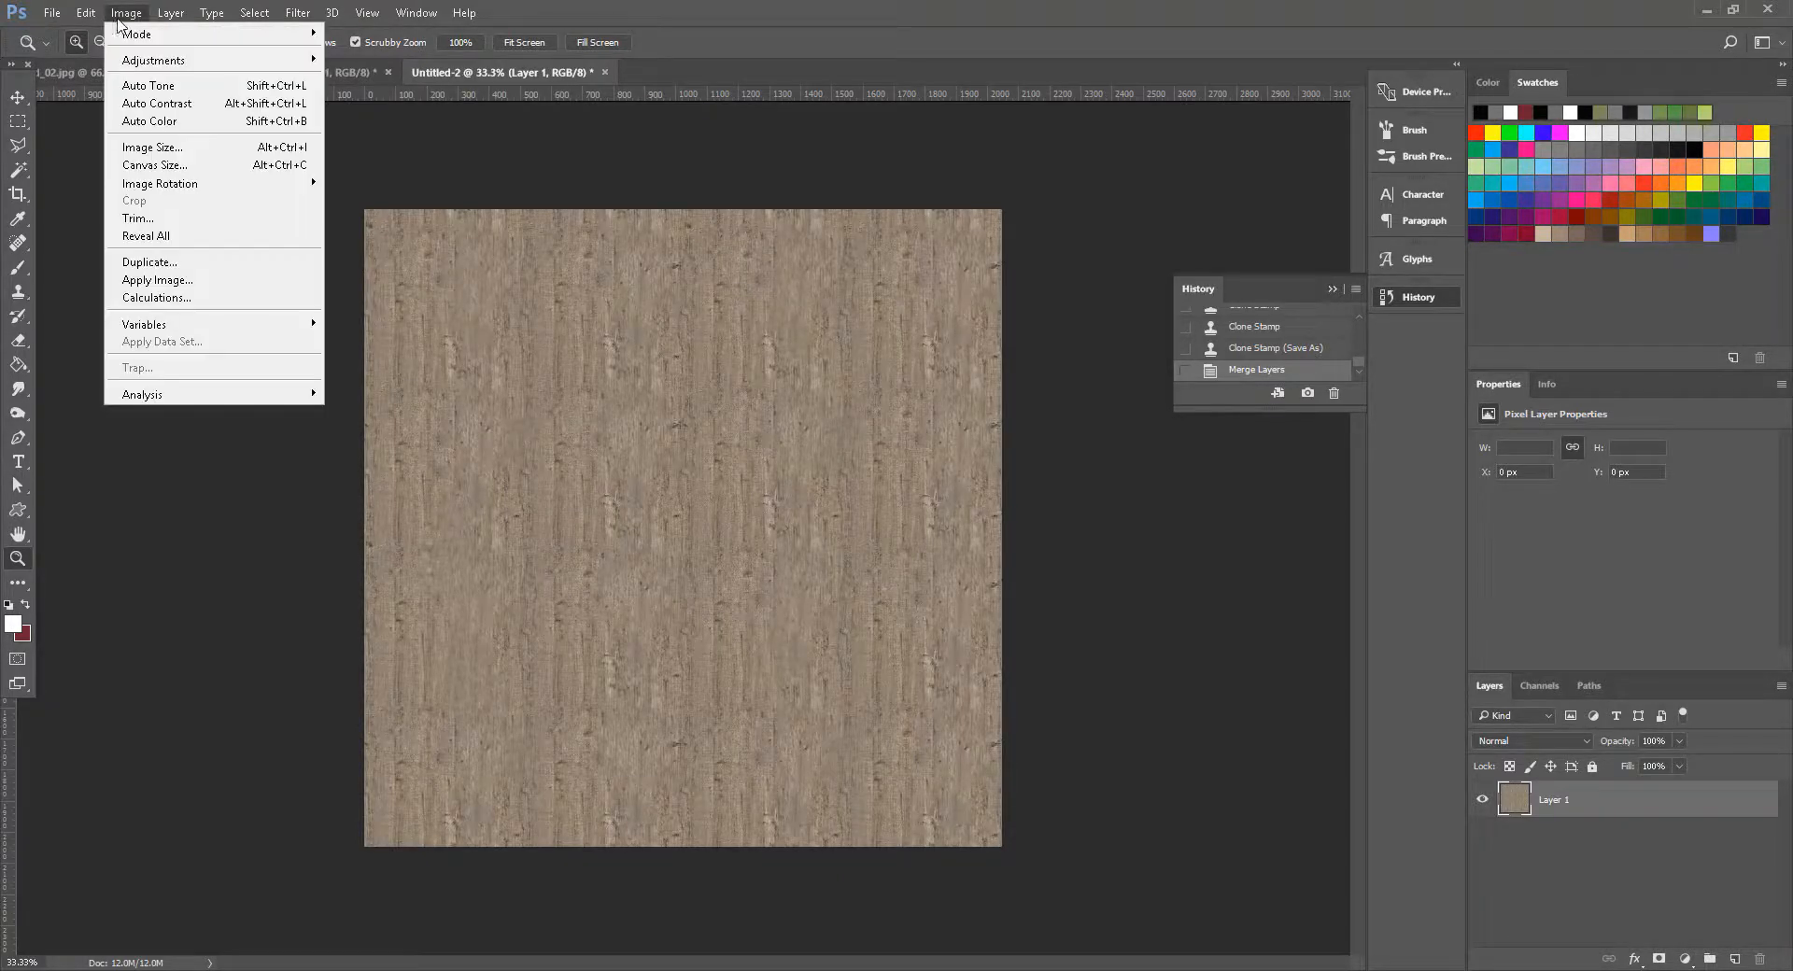
pyautogui.moveTo(155, 60)
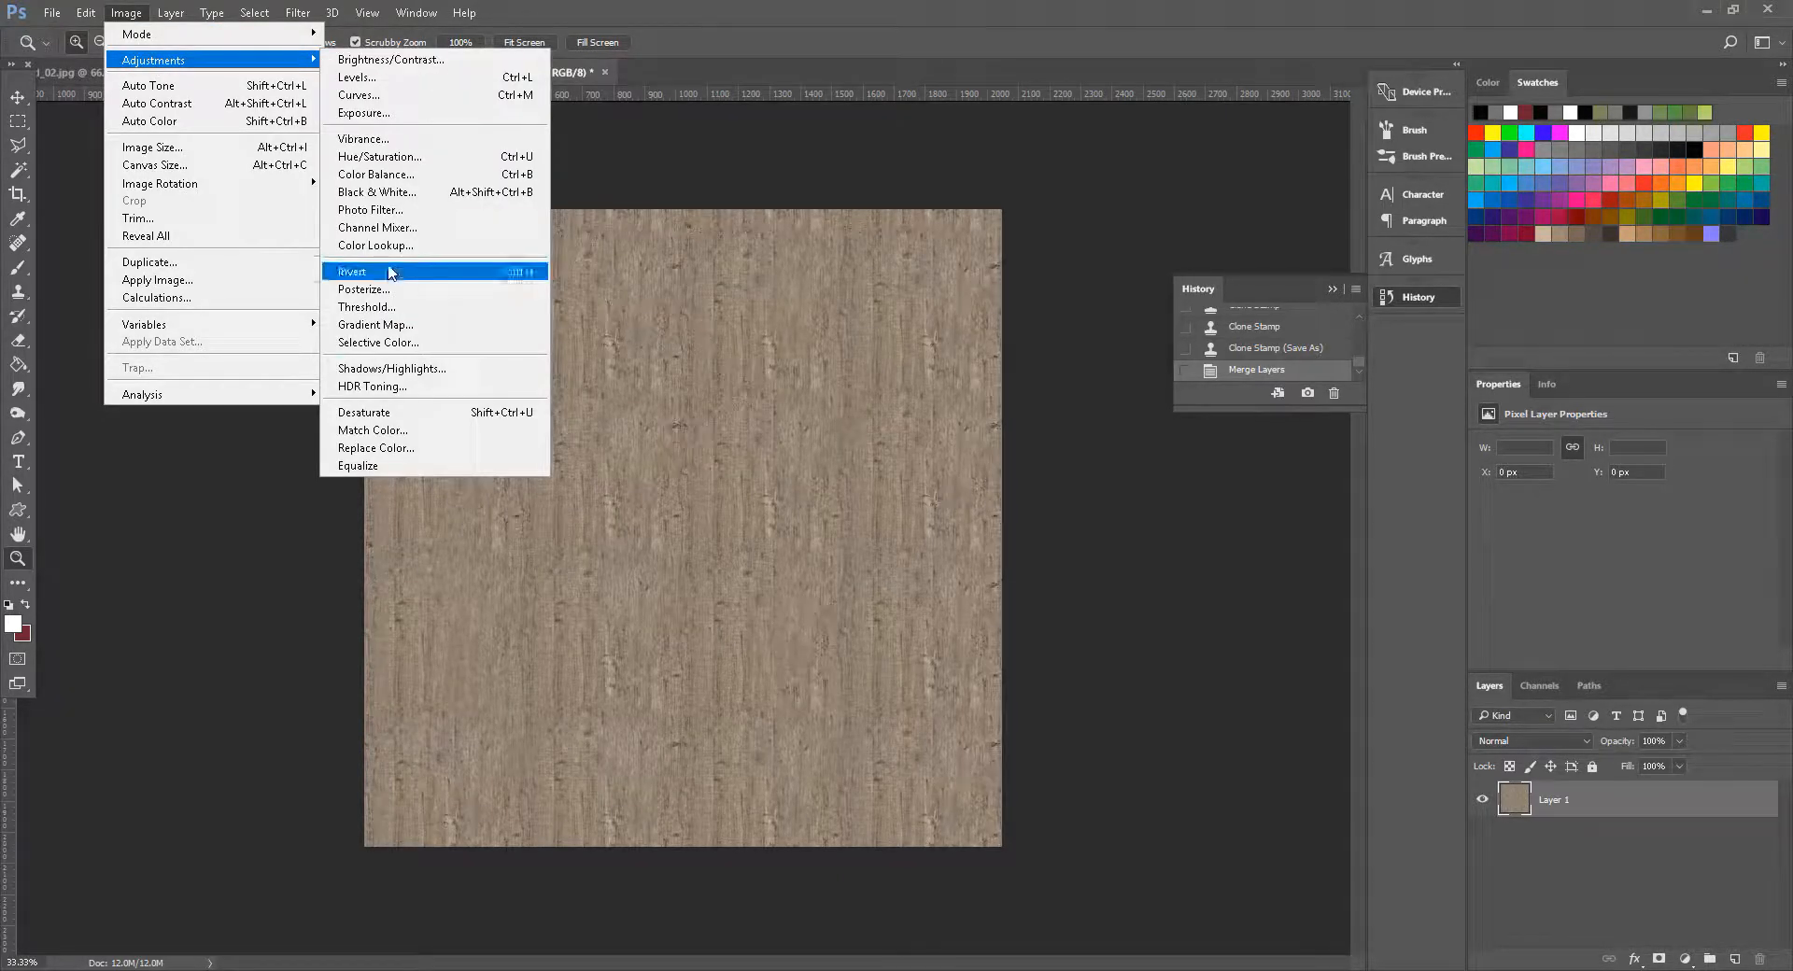
pyautogui.click(408, 412)
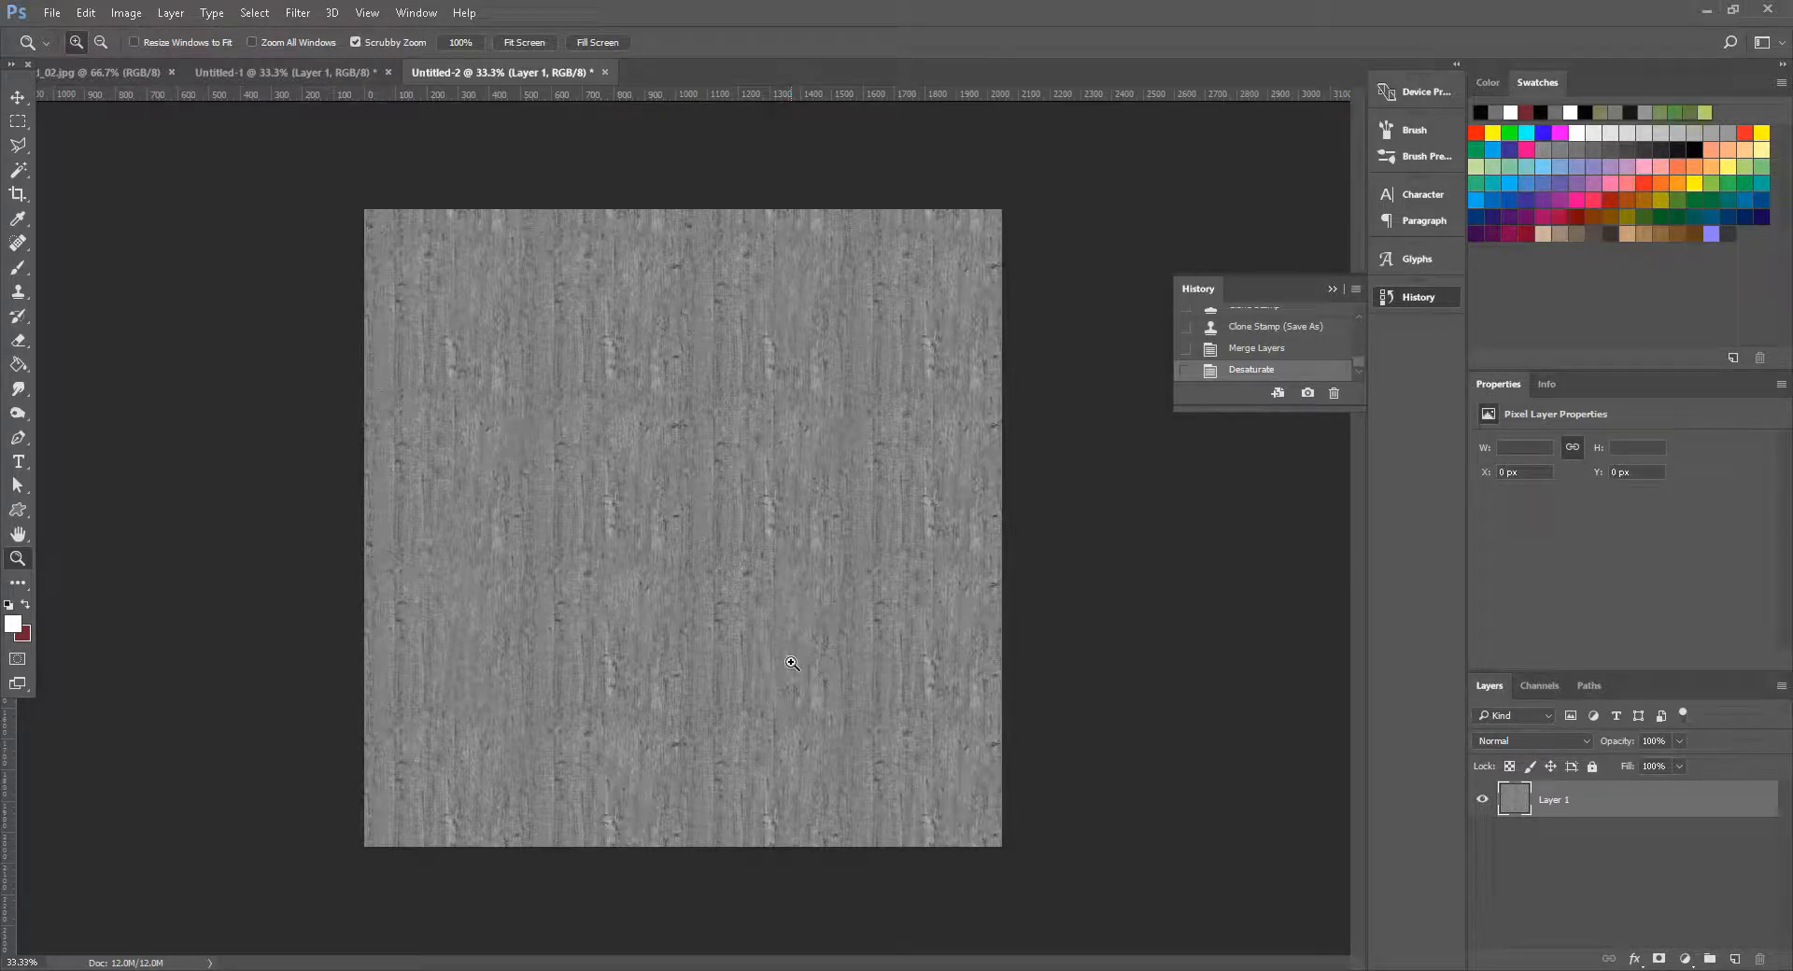
# Step: Apply a Levels adjustment to the desaturated texture with input levels 78, 1.23 and 169
pyautogui.click(125, 13)
pyautogui.moveTo(233, 48)
pyautogui.click(402, 88)
pyautogui.moveTo(1330, 502); pyautogui.dragTo(1216, 510)
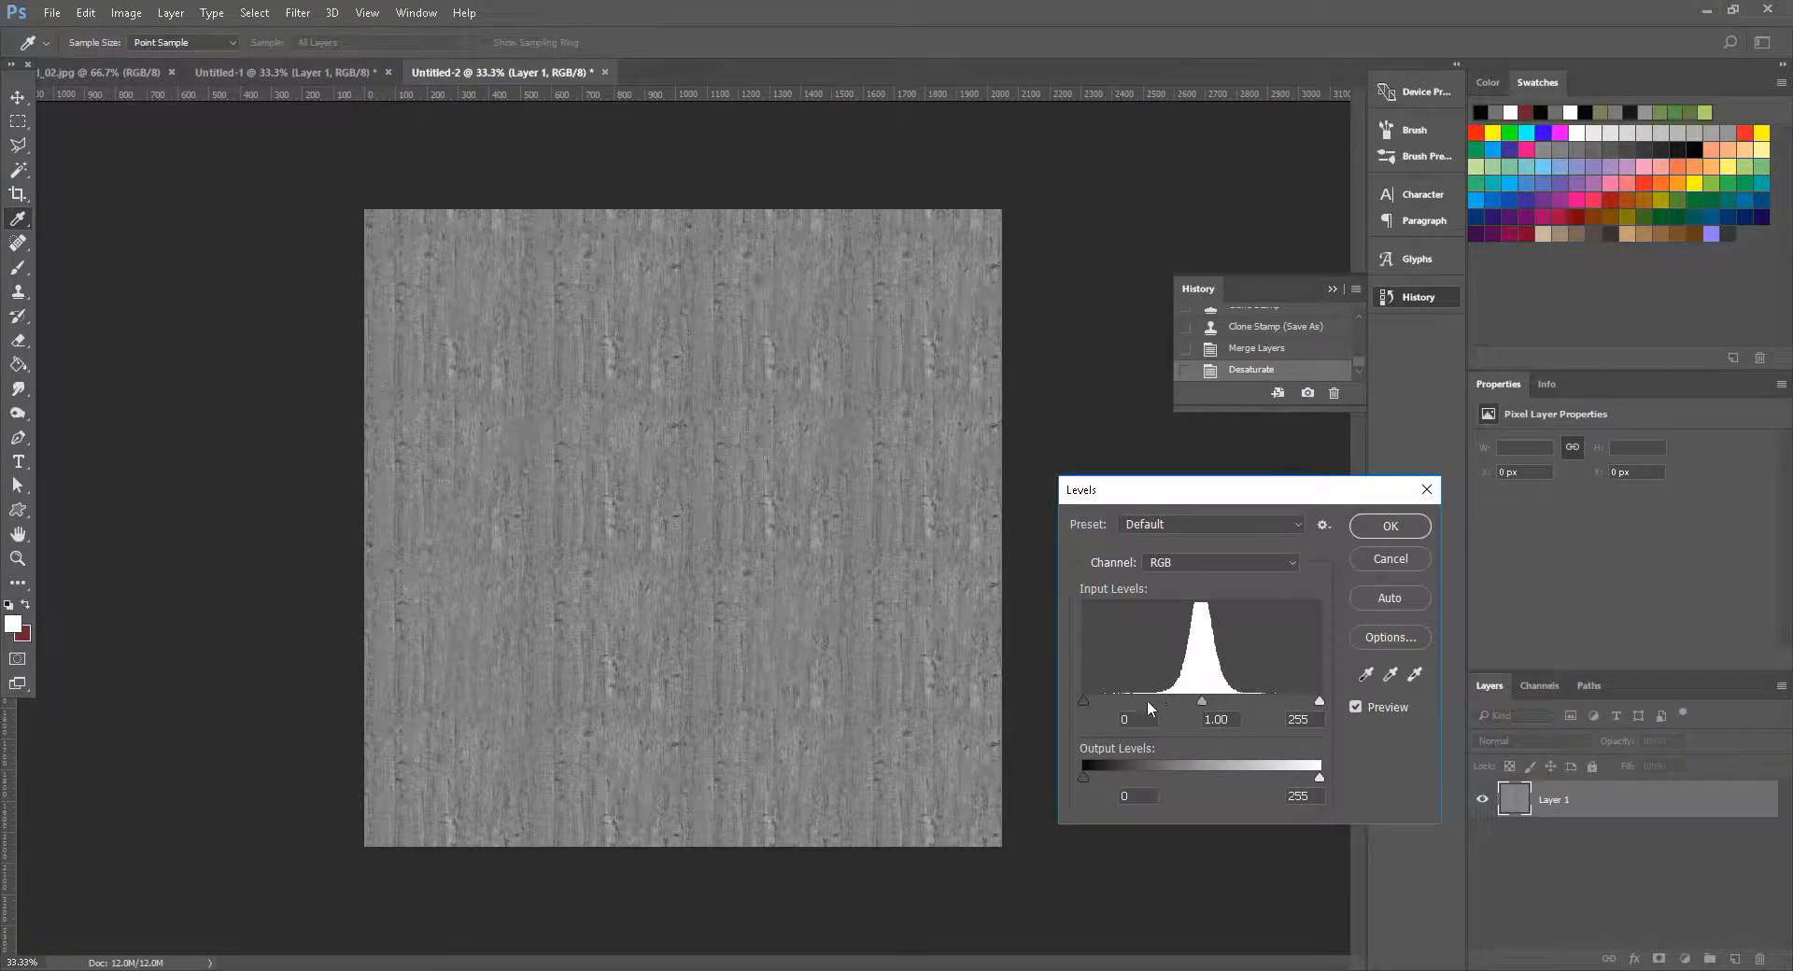
pyautogui.moveTo(1086, 701); pyautogui.dragTo(1157, 697)
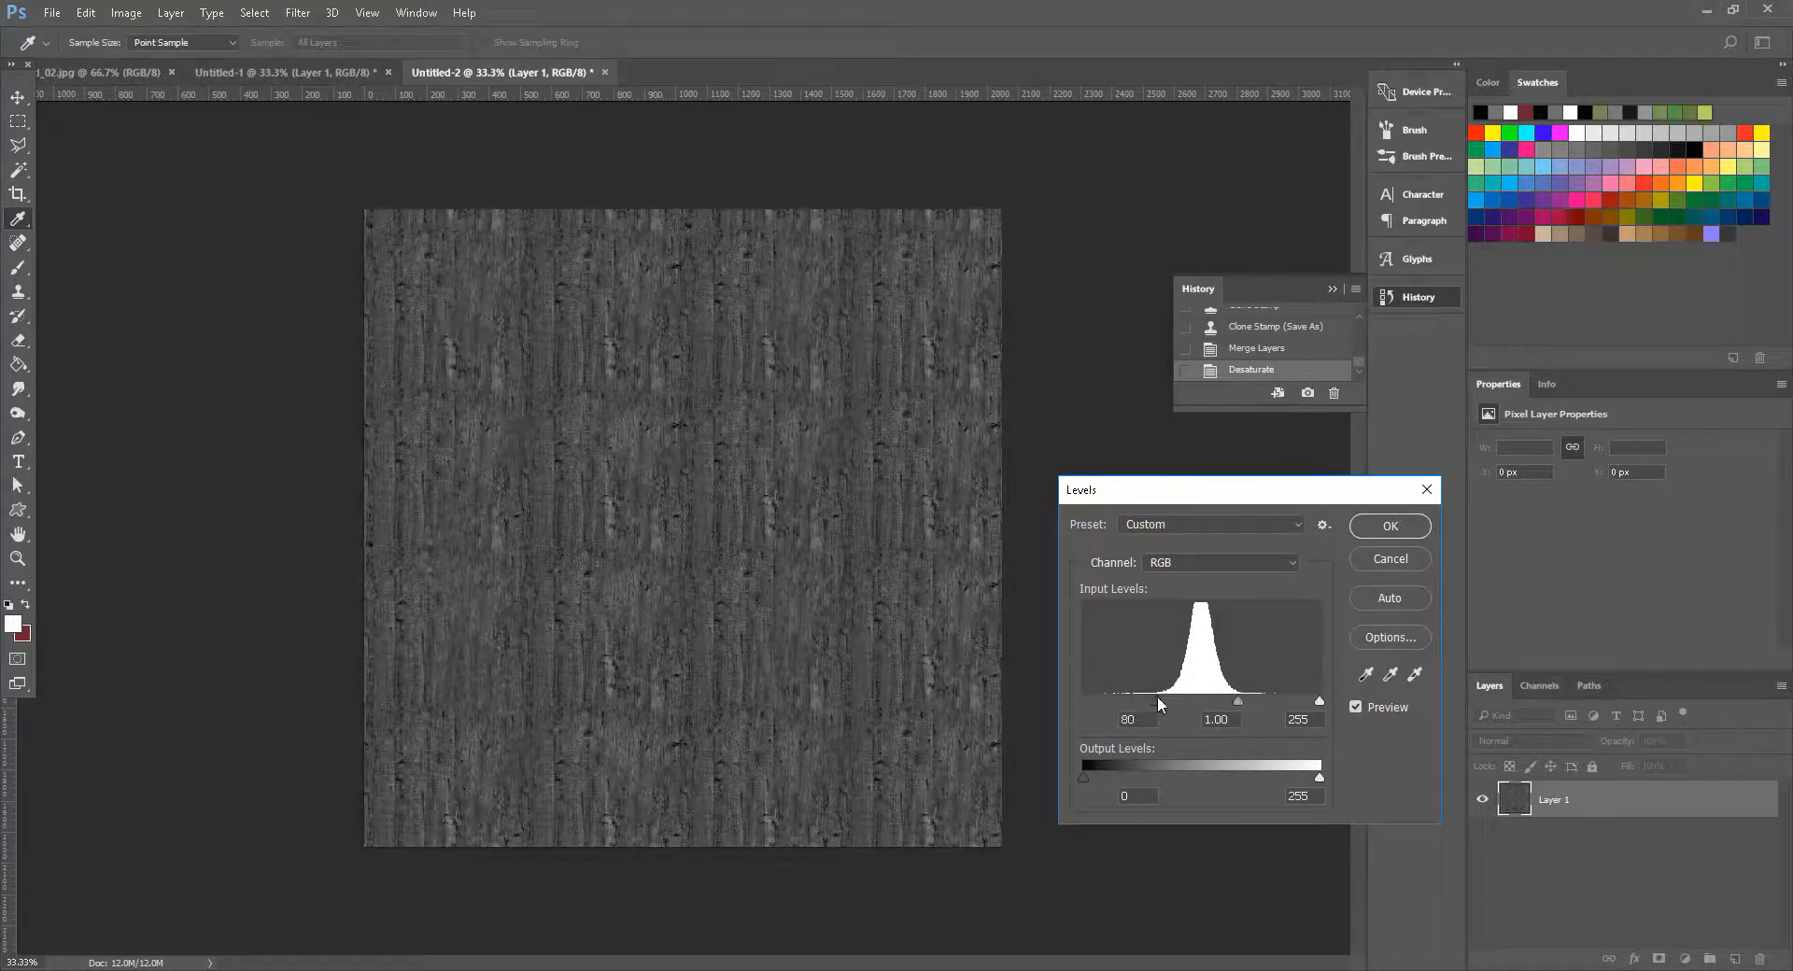
pyautogui.moveTo(1317, 700); pyautogui.dragTo(1182, 706)
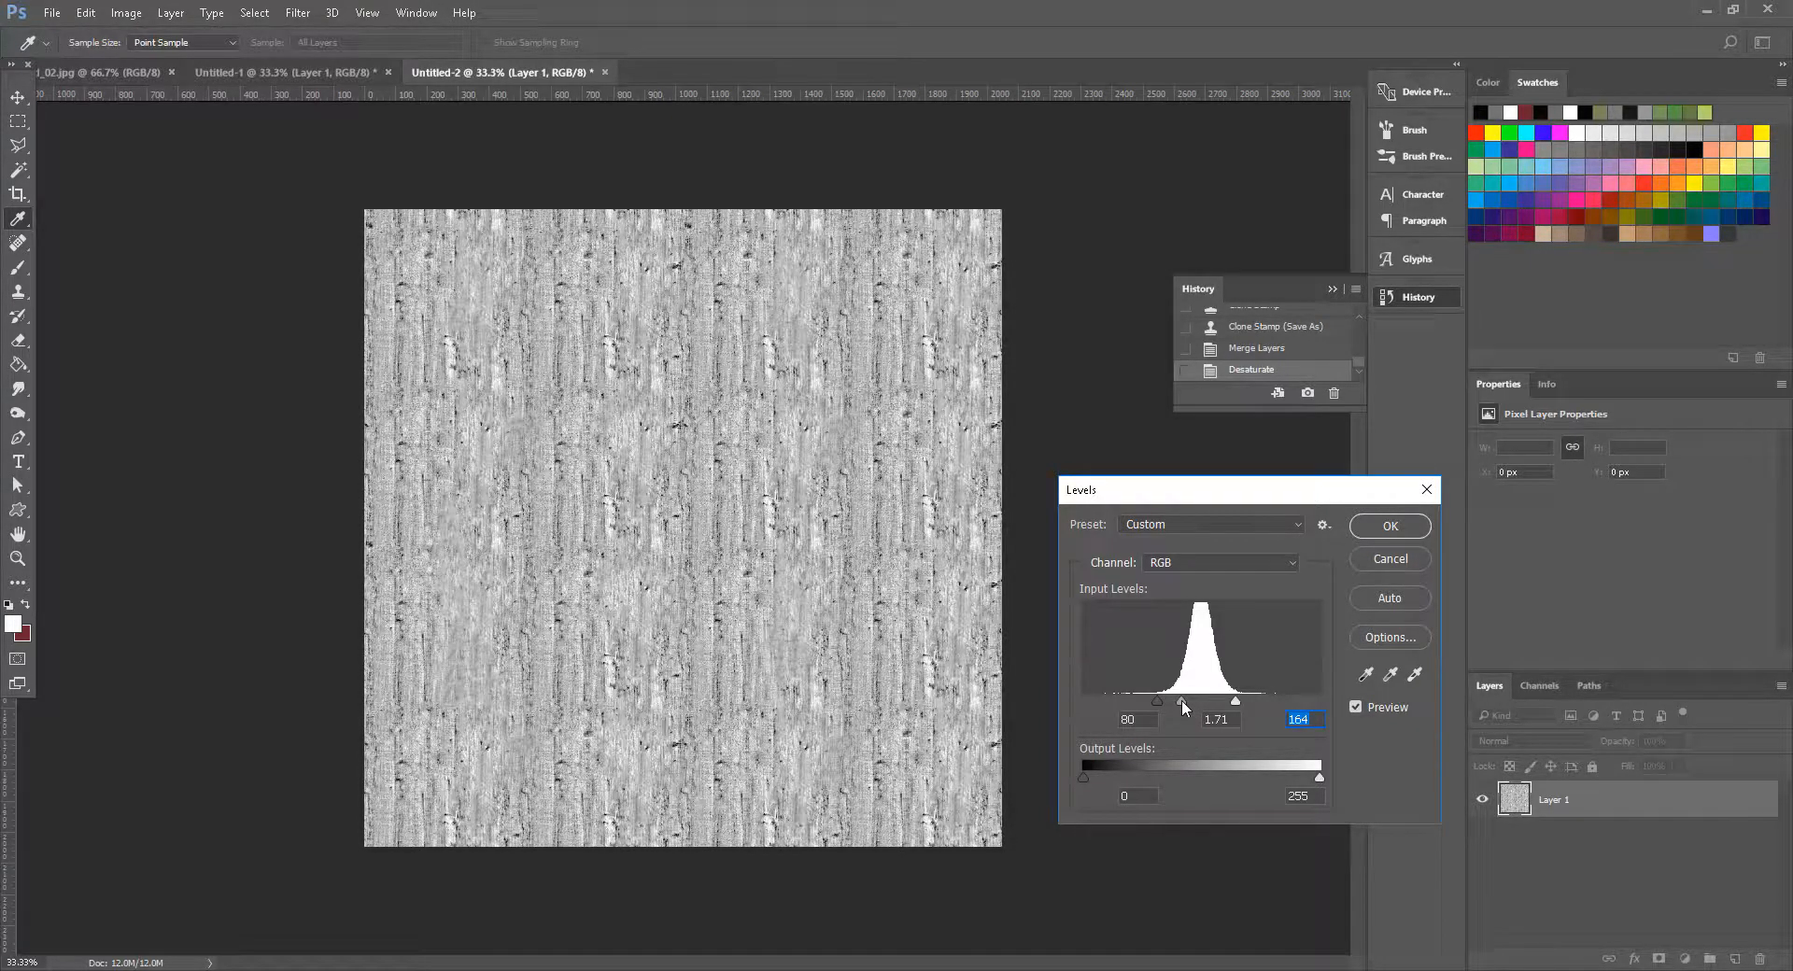
pyautogui.click(1182, 707)
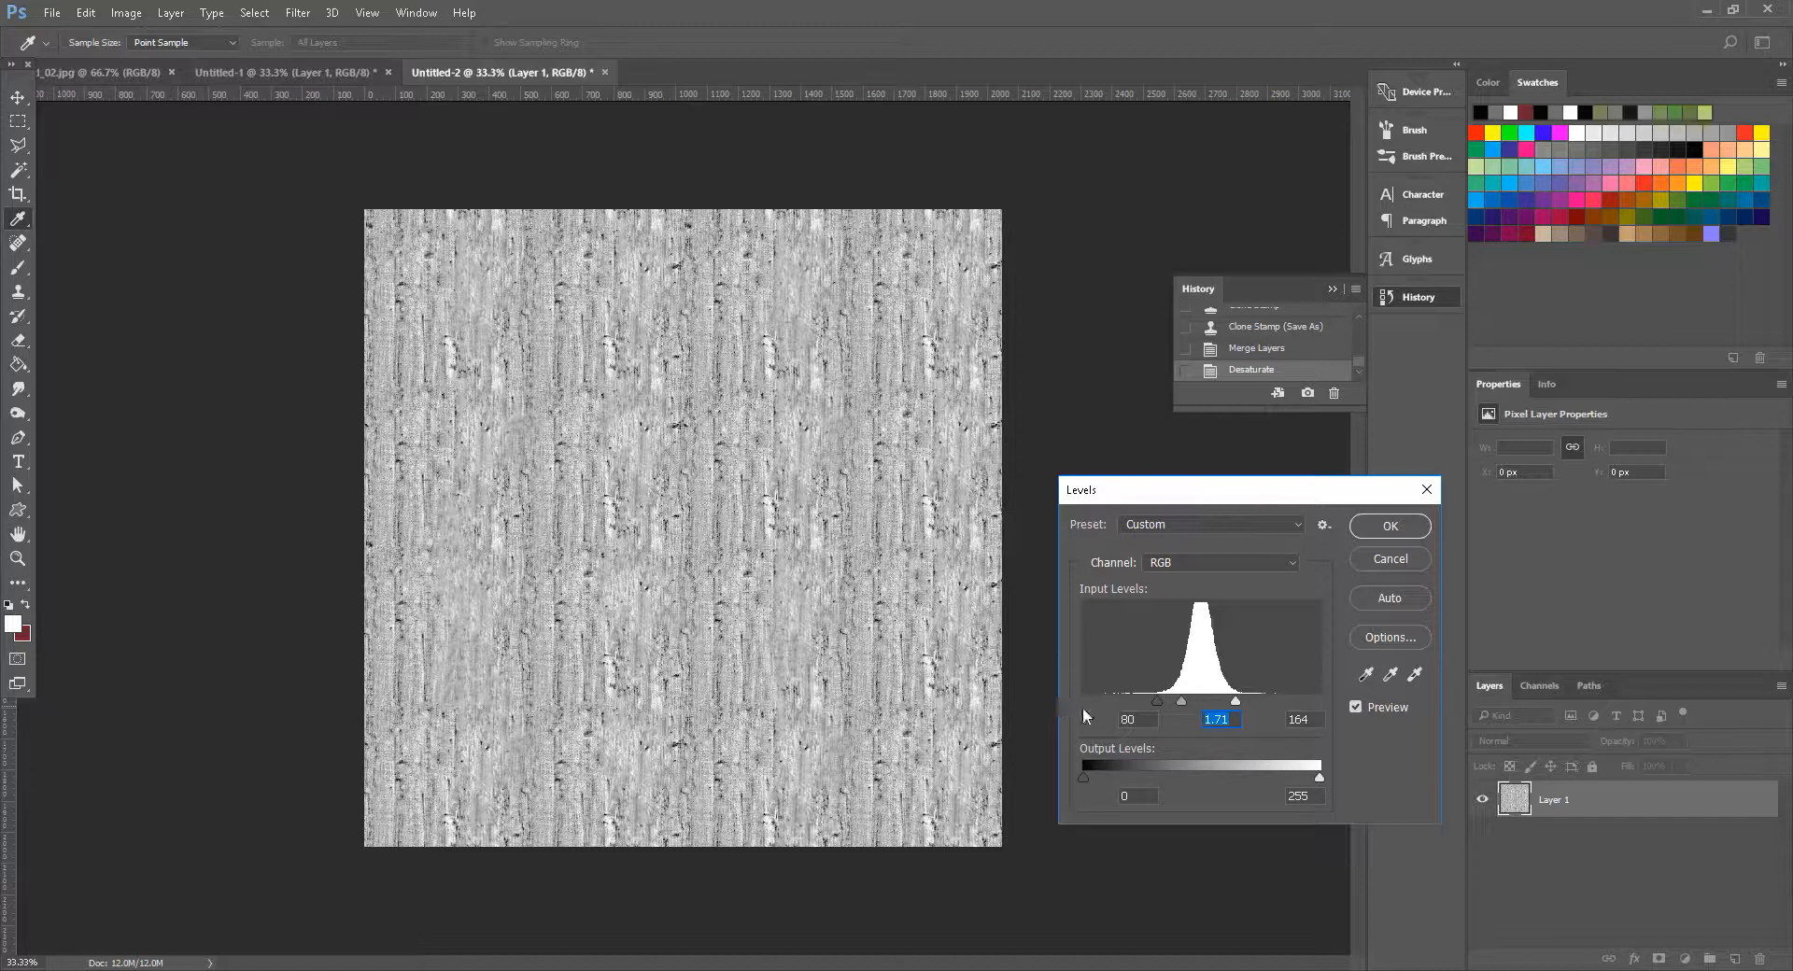
pyautogui.click(1241, 704)
pyautogui.moveTo(1096, 775)
pyautogui.mouseDown()
pyautogui.moveTo(1135, 776)
pyautogui.moveTo(1095, 775)
pyautogui.mouseUp()
pyautogui.press('Tab')
pyautogui.click(1240, 702)
pyautogui.moveTo(1182, 700); pyautogui.dragTo(1192, 700)
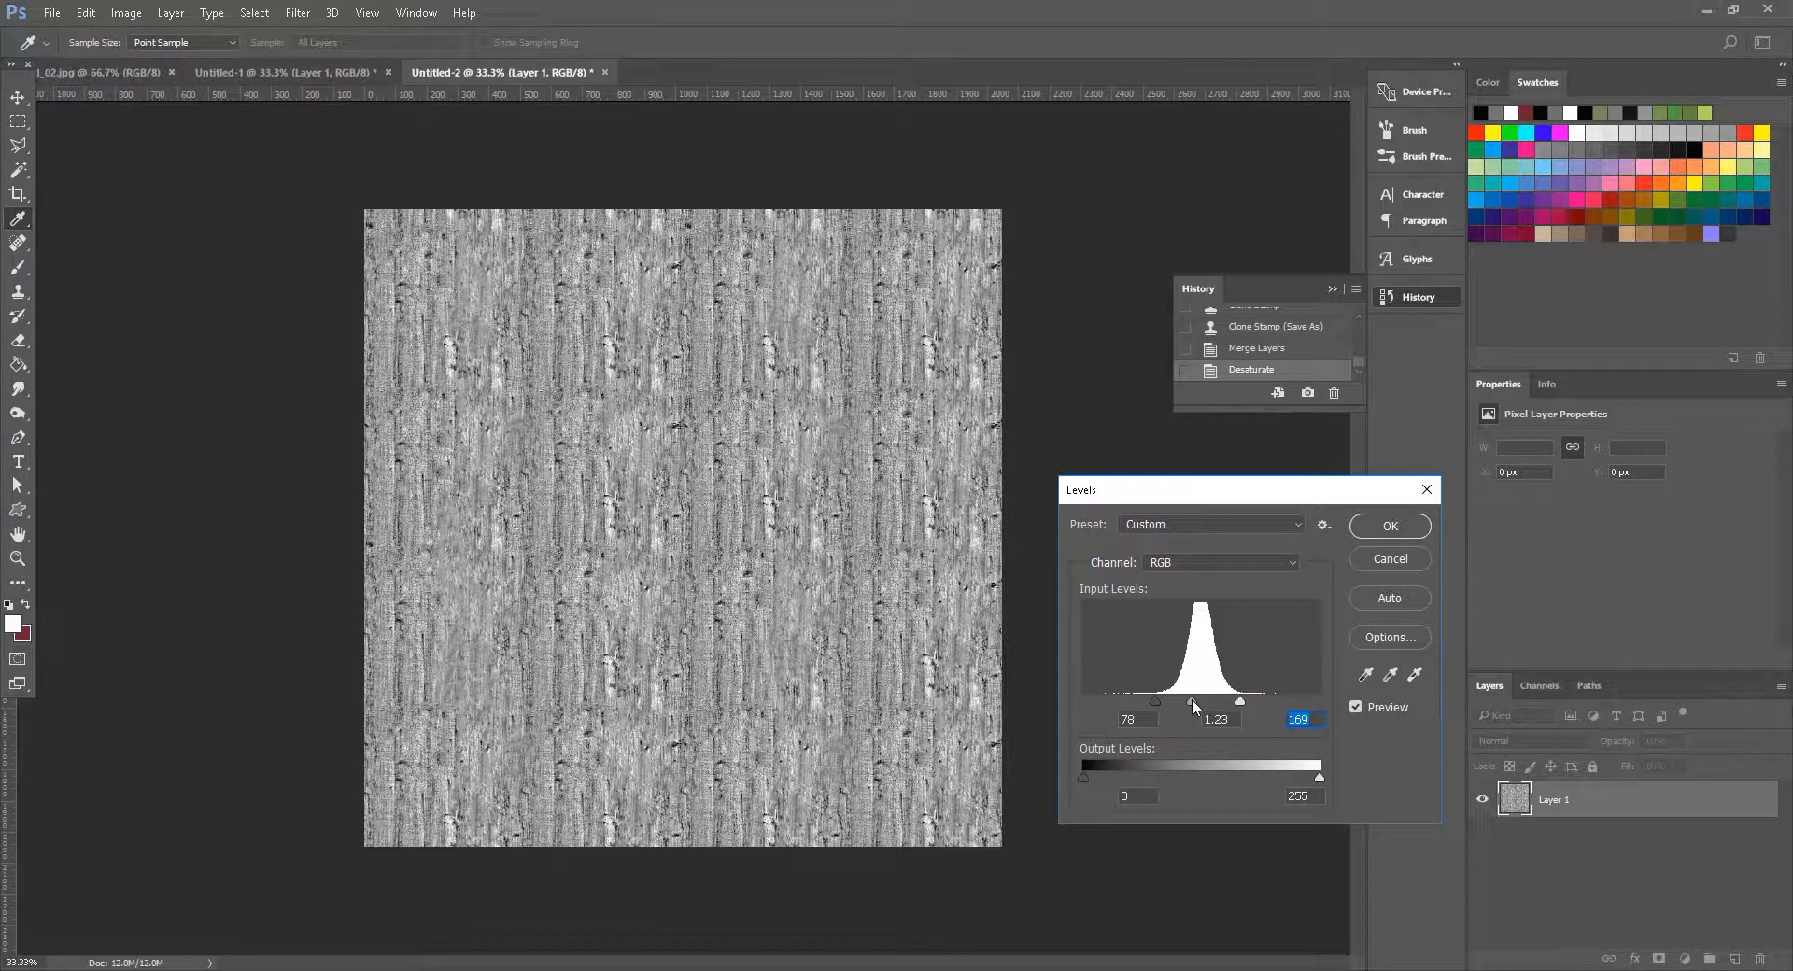
pyautogui.click(1391, 526)
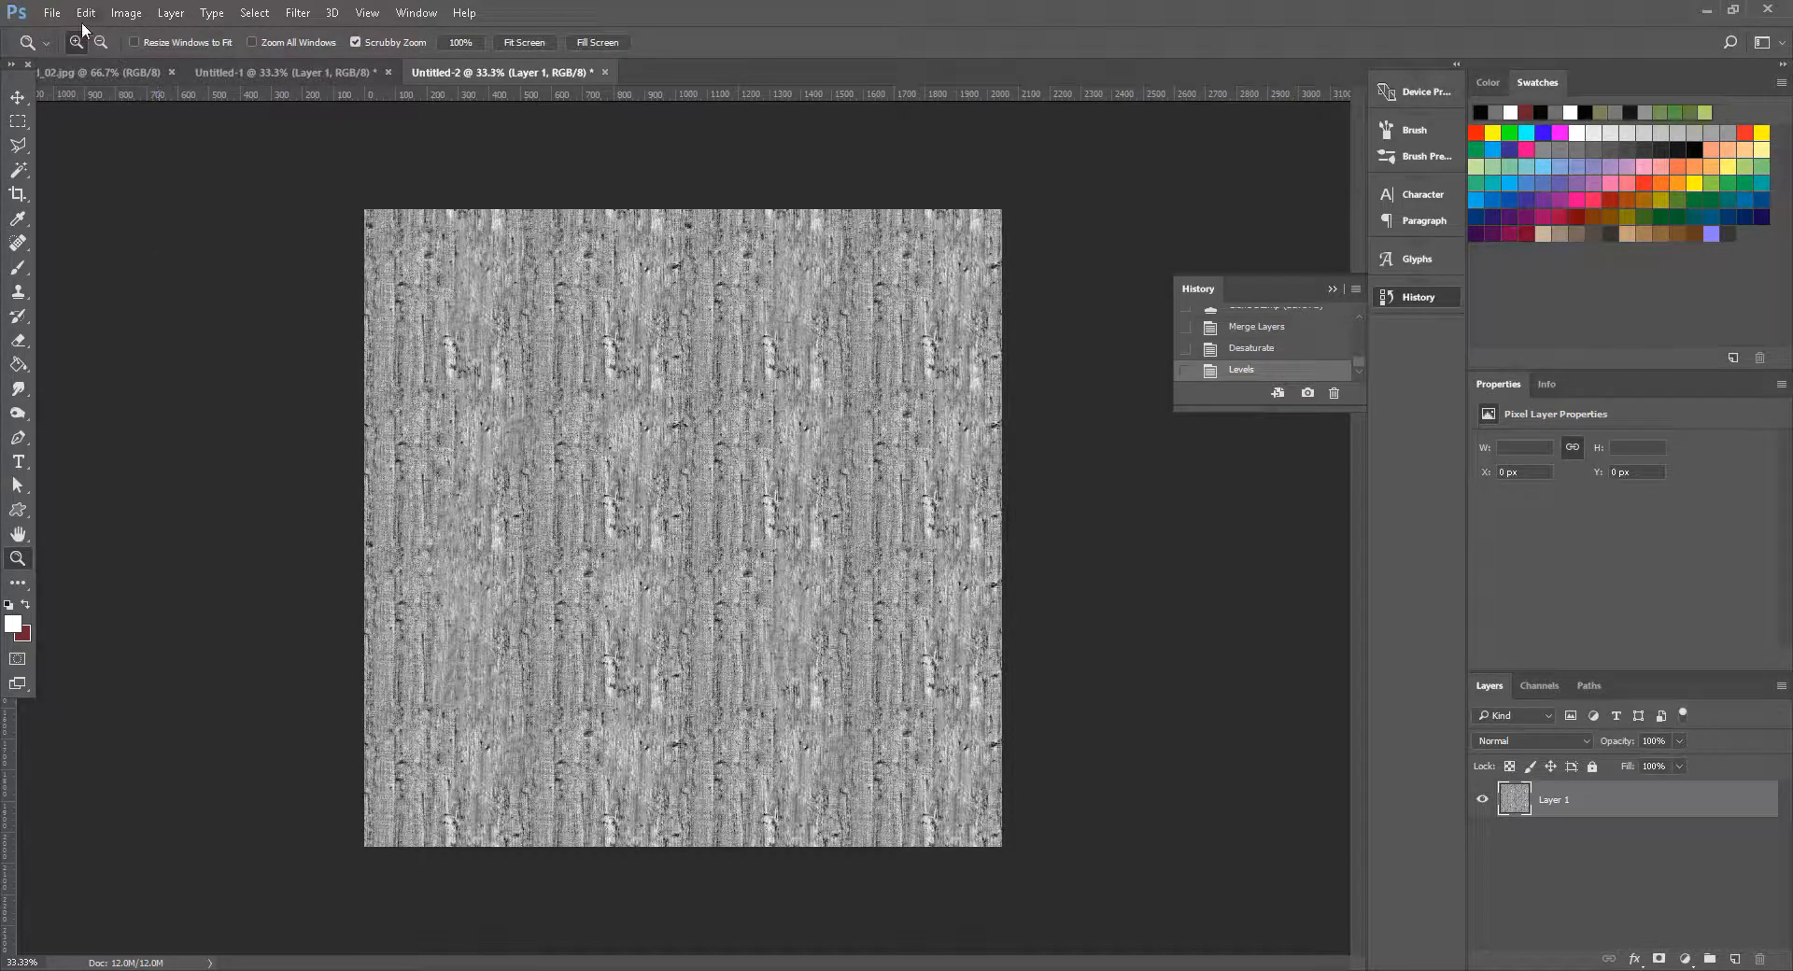
# Step: Save the grayscale texture as a 24 bits/pixel Targa file named WoodGrain_height in the textures folder
pyautogui.click(51, 13)
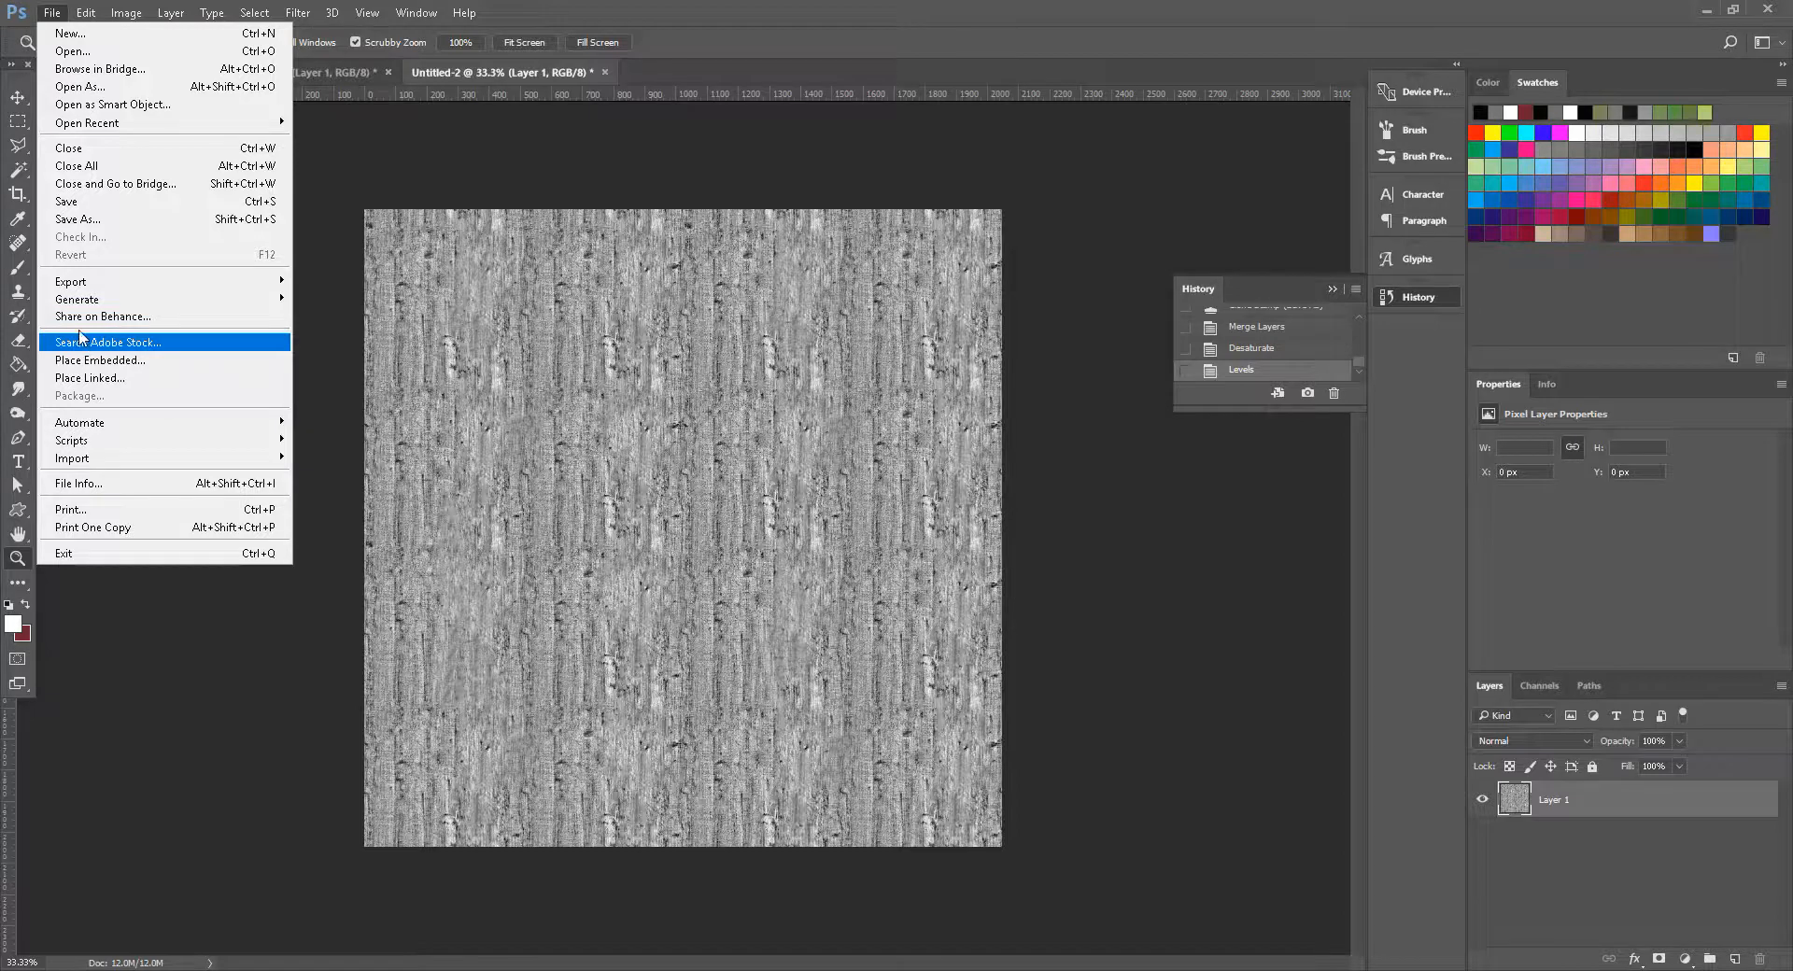
pyautogui.click(78, 218)
pyautogui.click(238, 439)
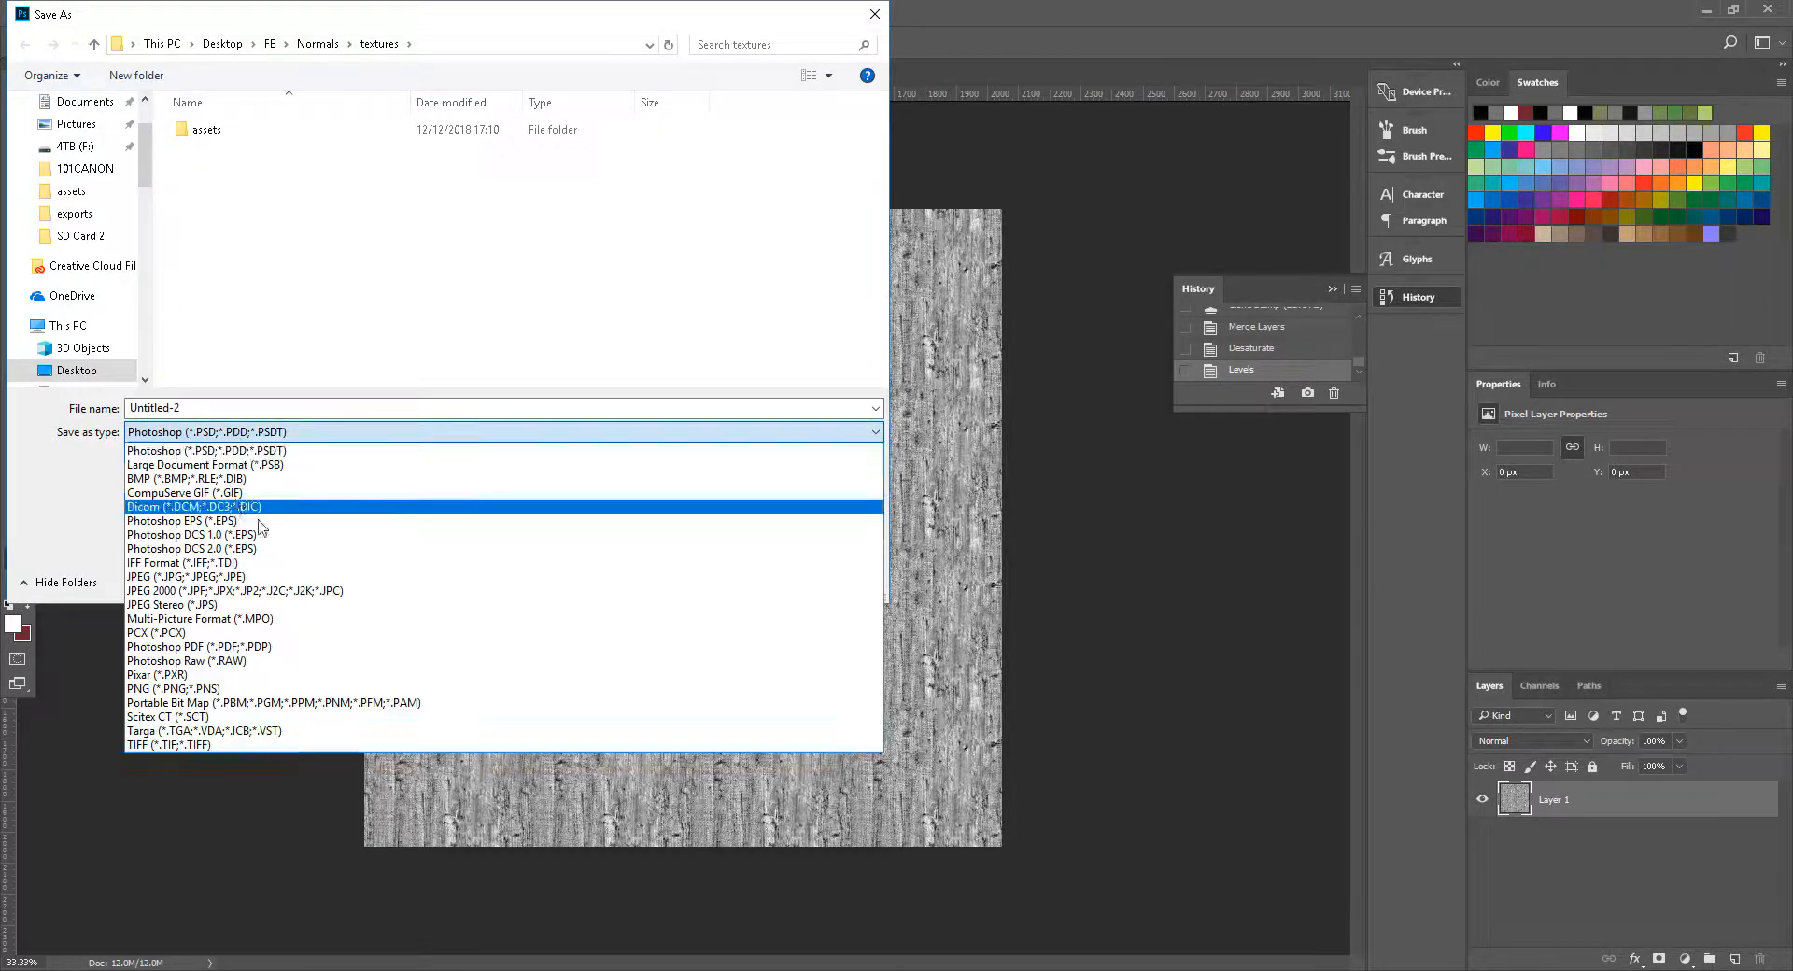
pyautogui.click(229, 734)
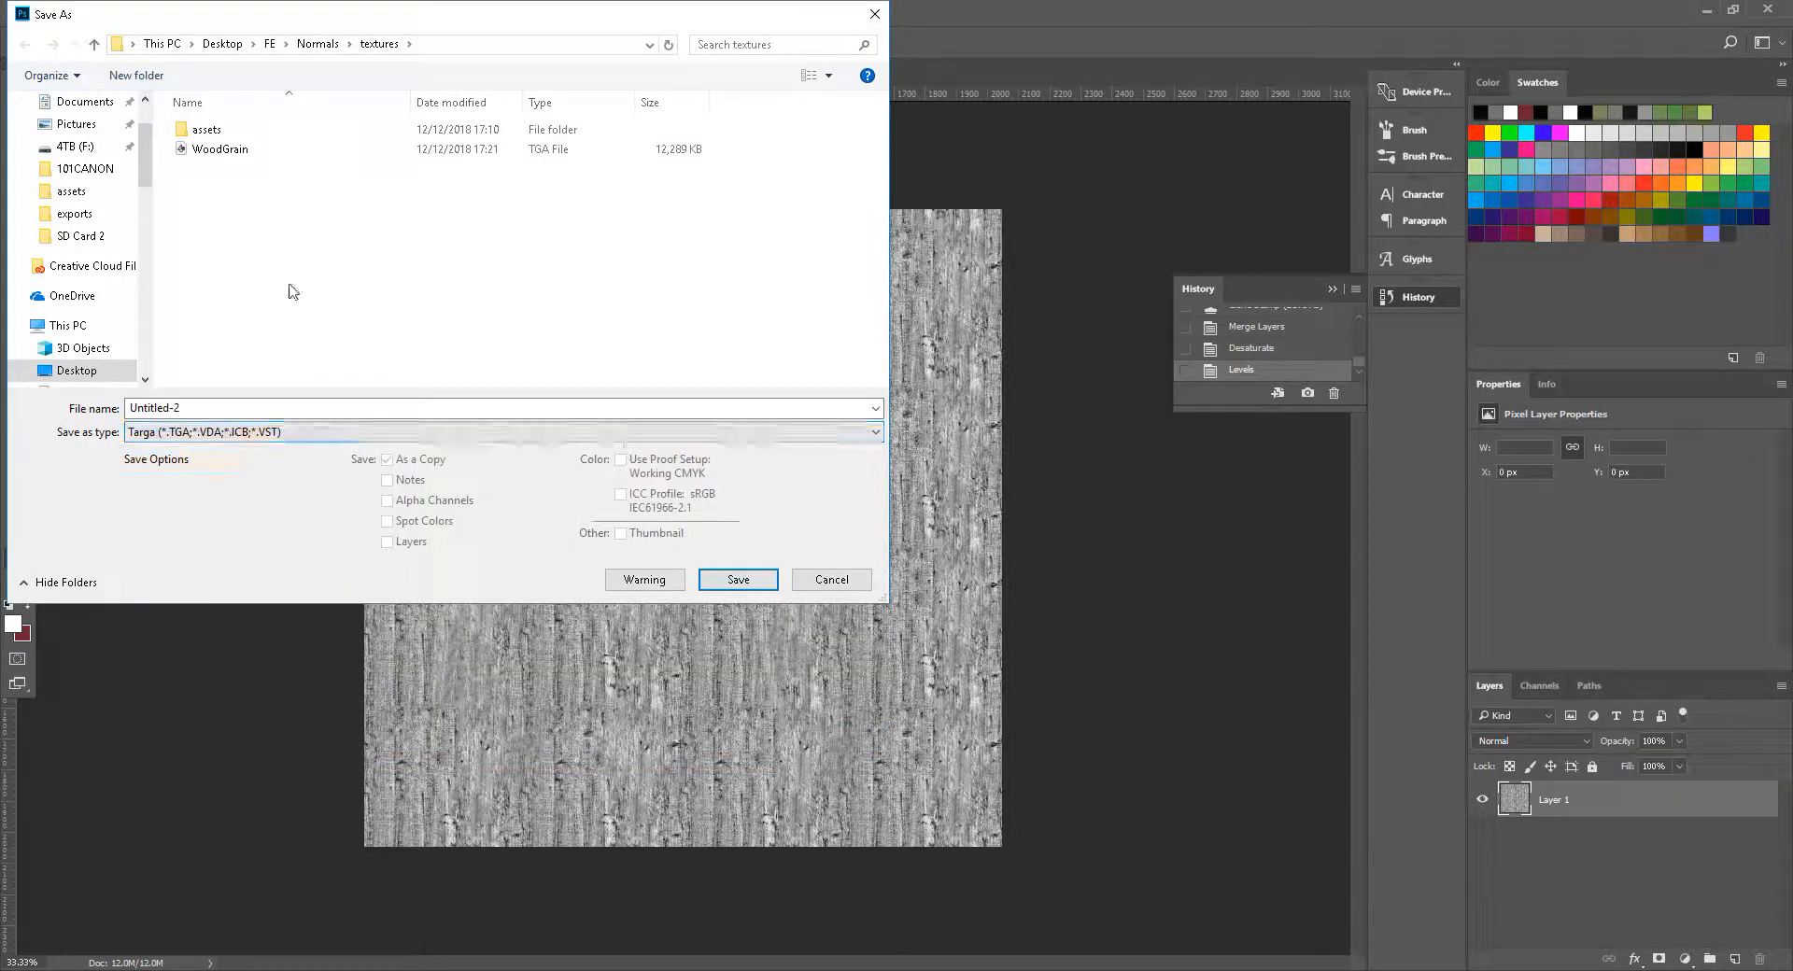
pyautogui.click(224, 151)
pyautogui.click(240, 404)
pyautogui.click(245, 402)
pyautogui.write('_height')
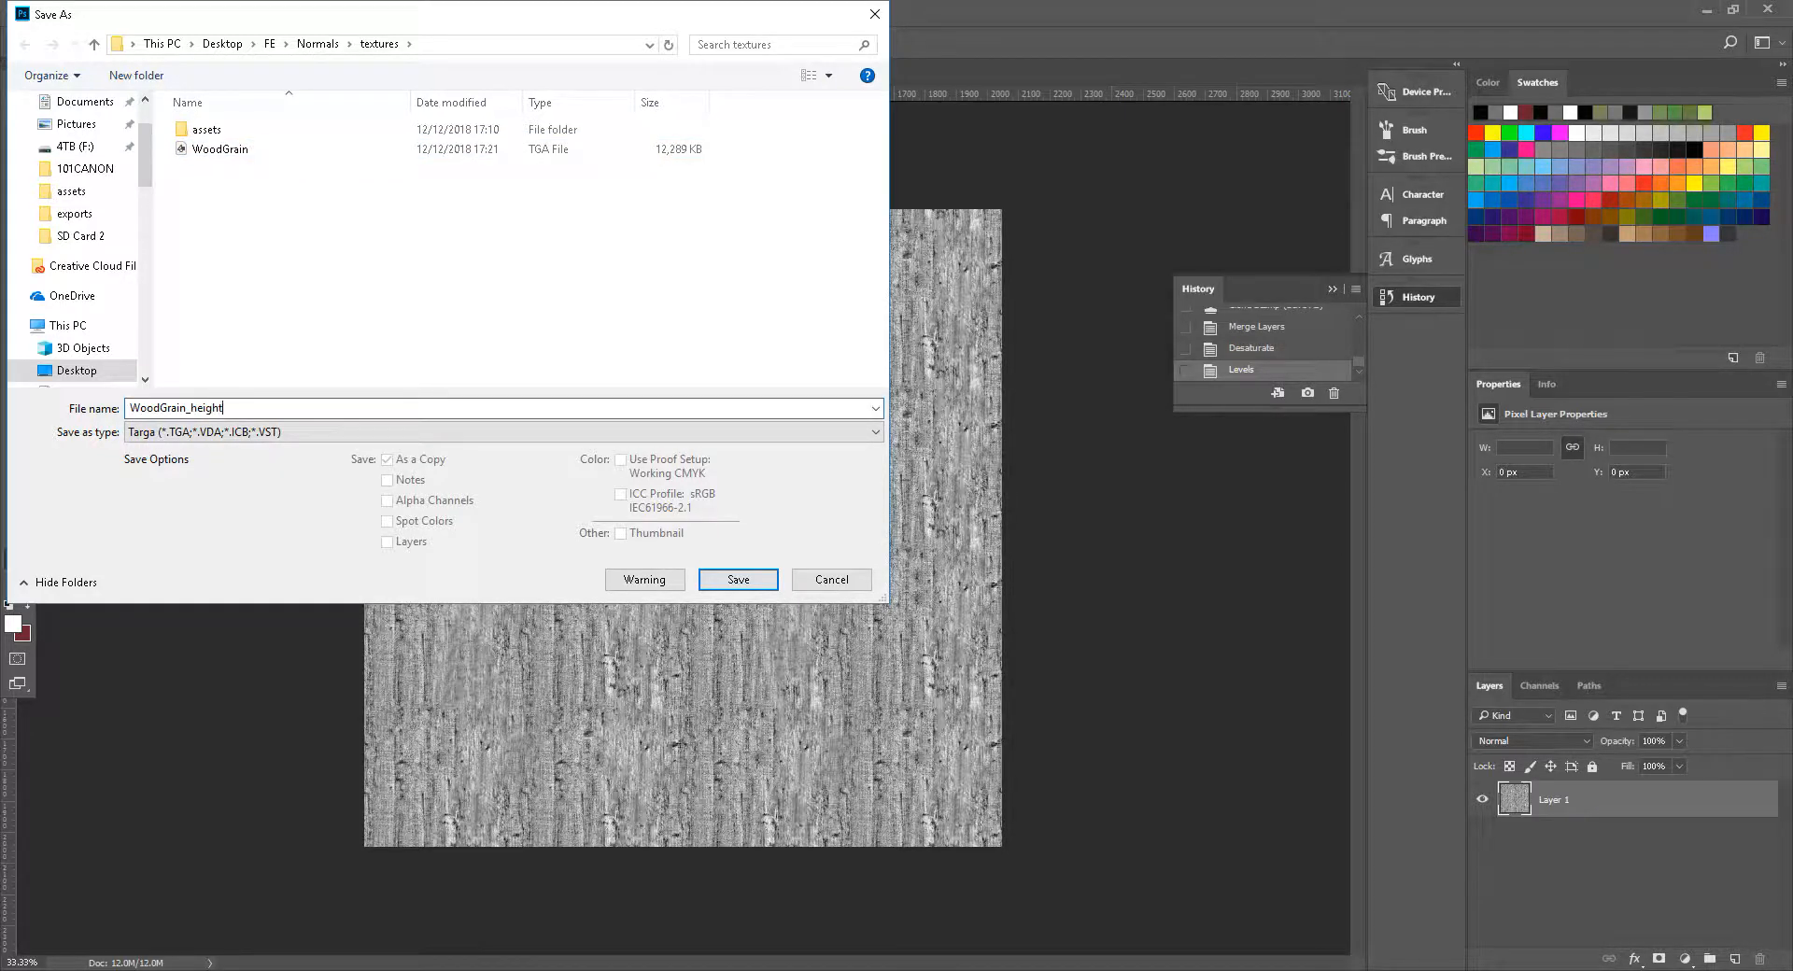
pyautogui.press('Return')
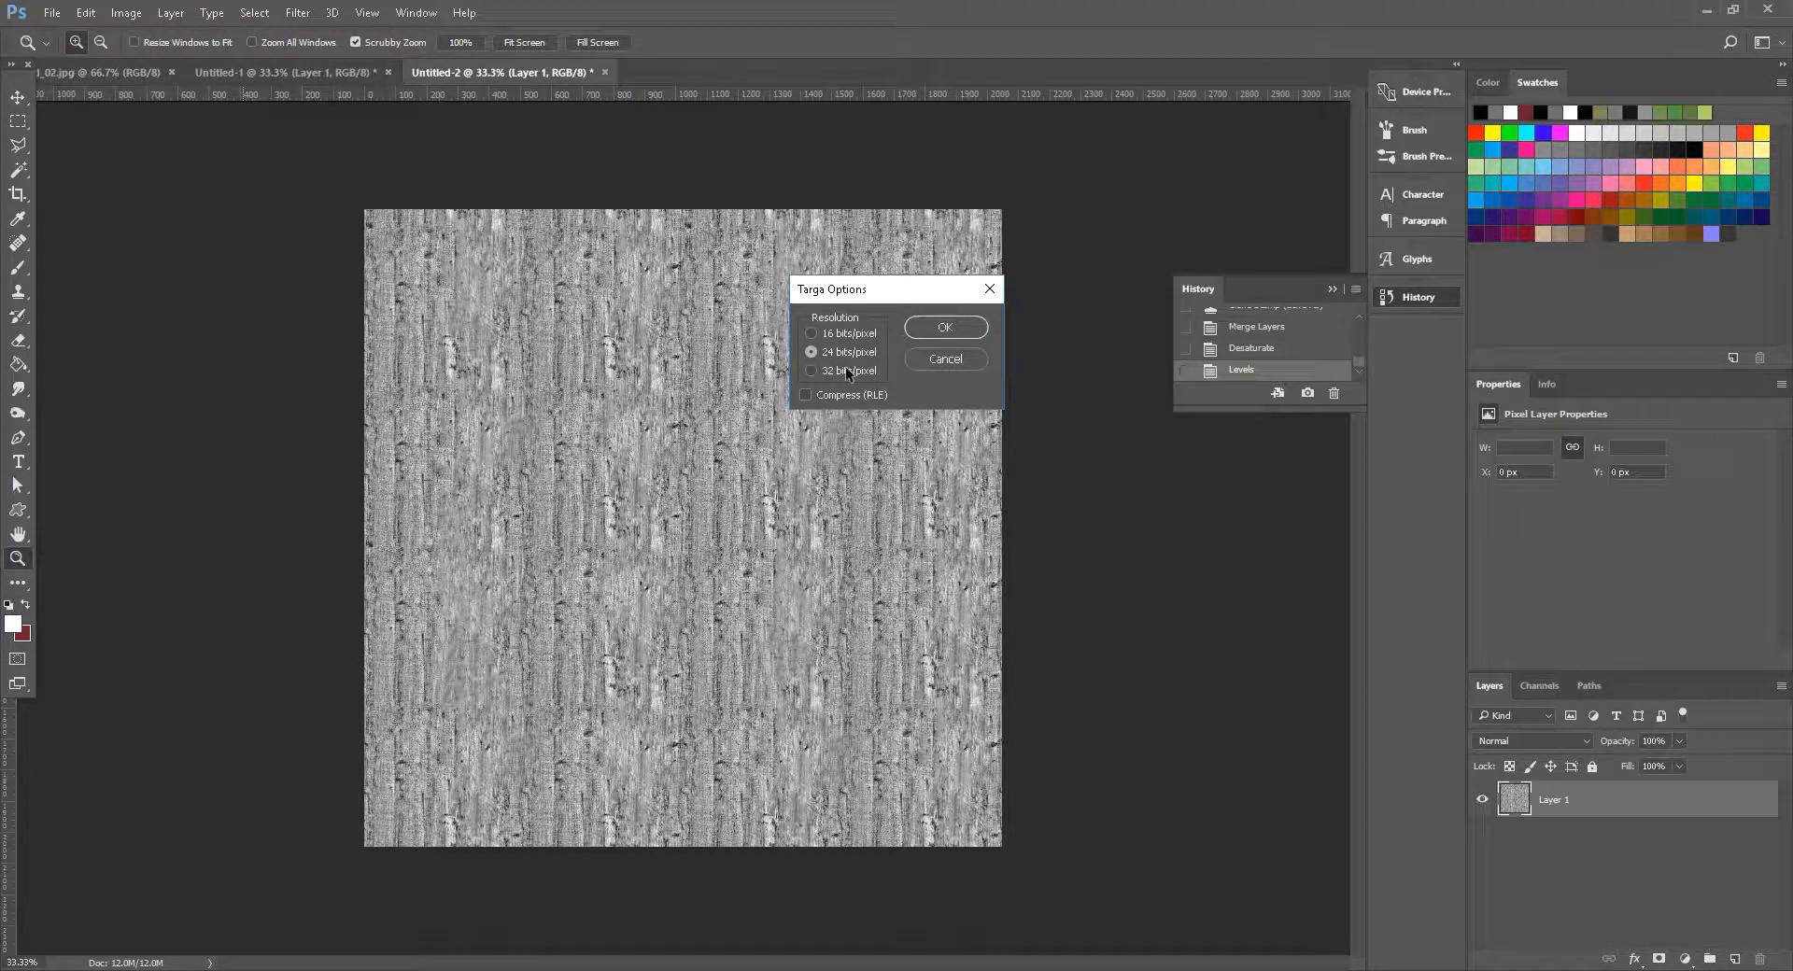
pyautogui.click(943, 329)
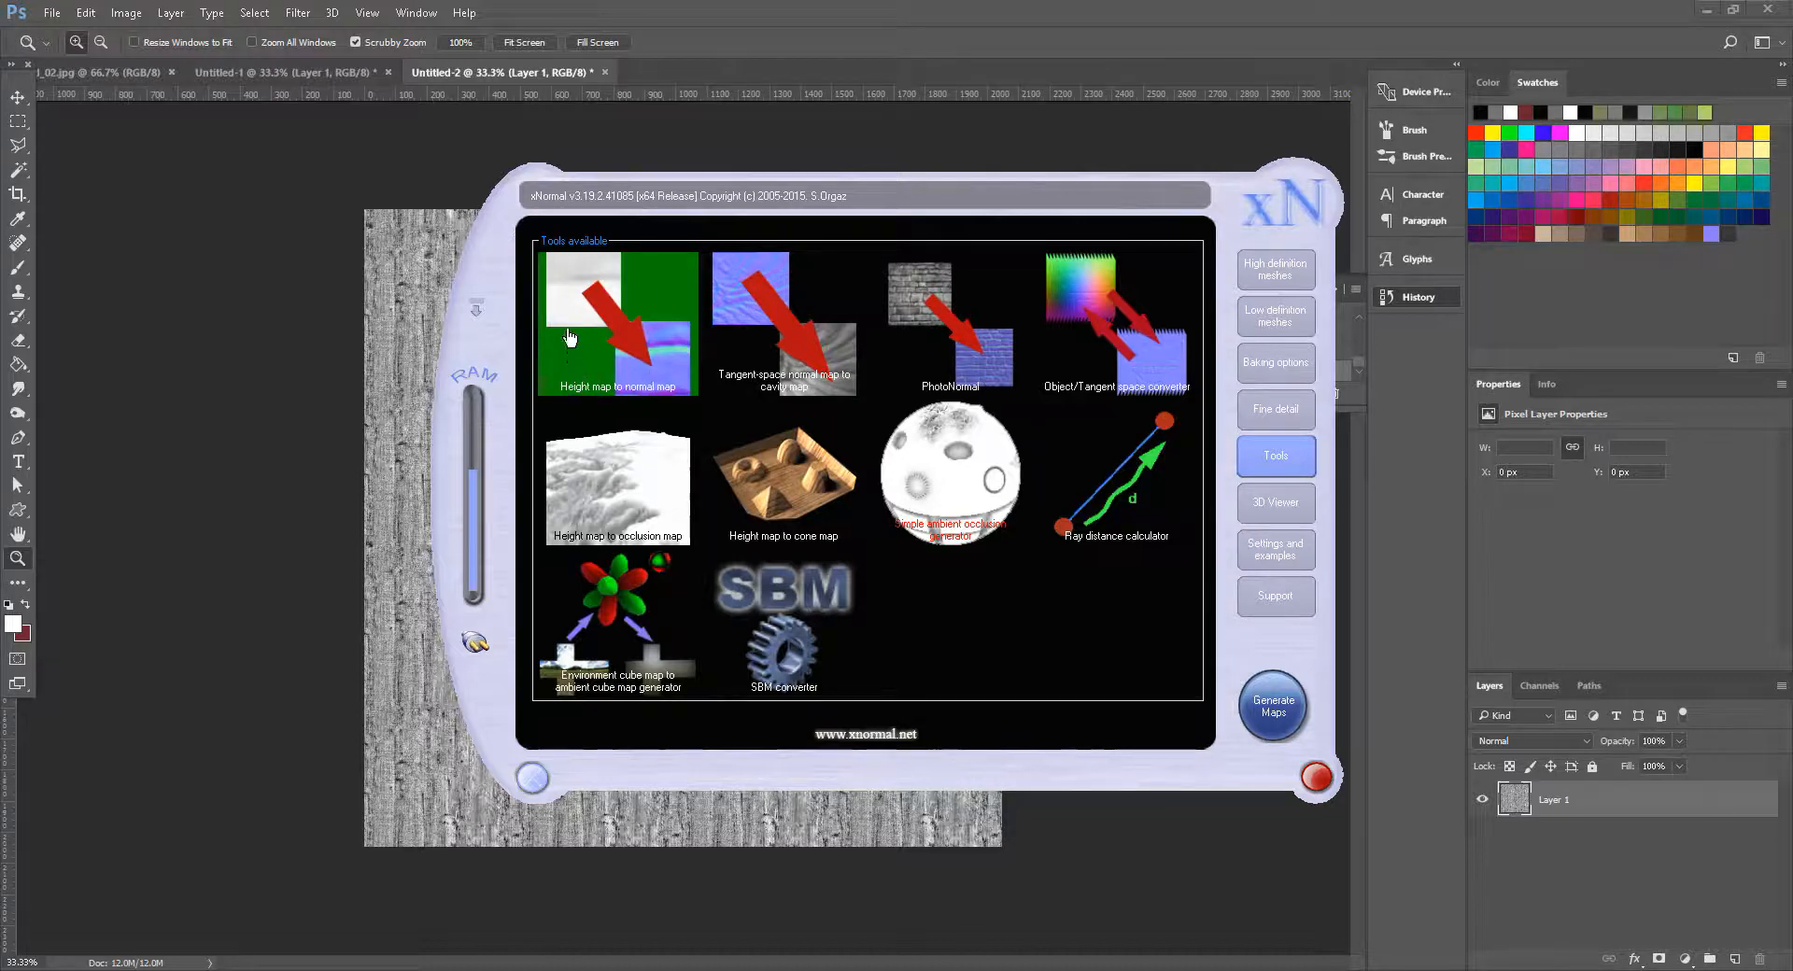
# Step: In xNormal's height map to normal map tool, load WoodGrain_height from the textures folder as the height map
pyautogui.click(627, 378)
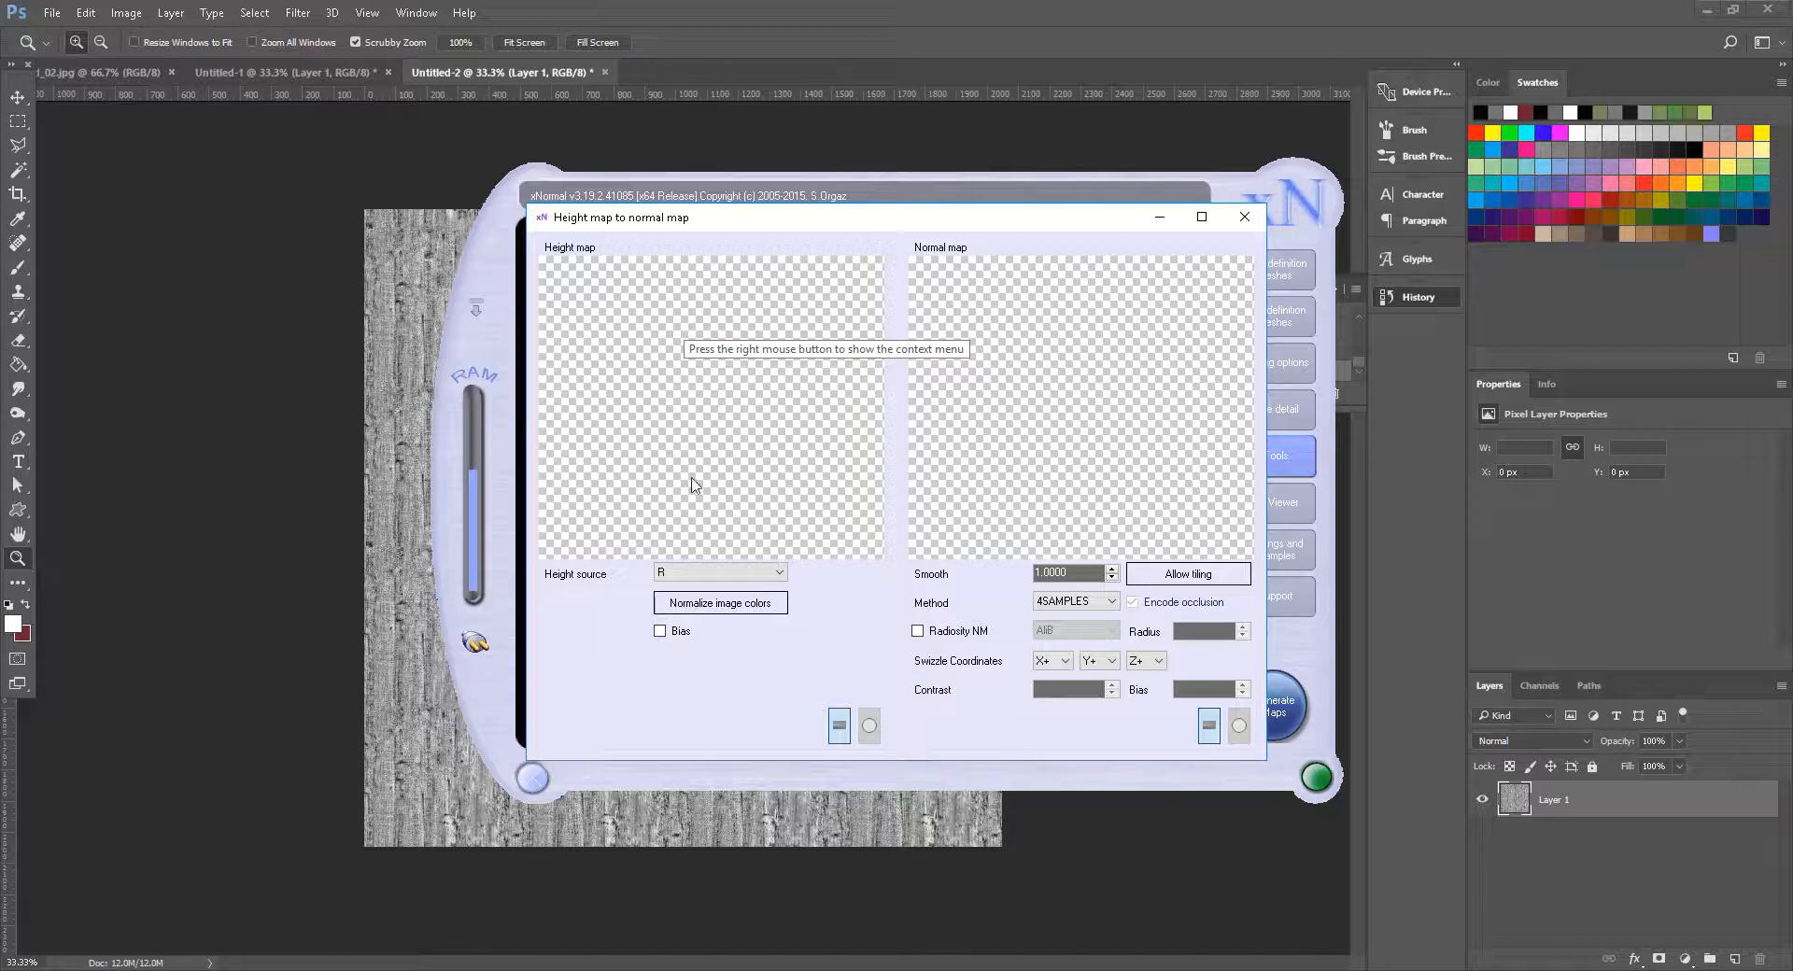
pyautogui.rightClick(609, 321)
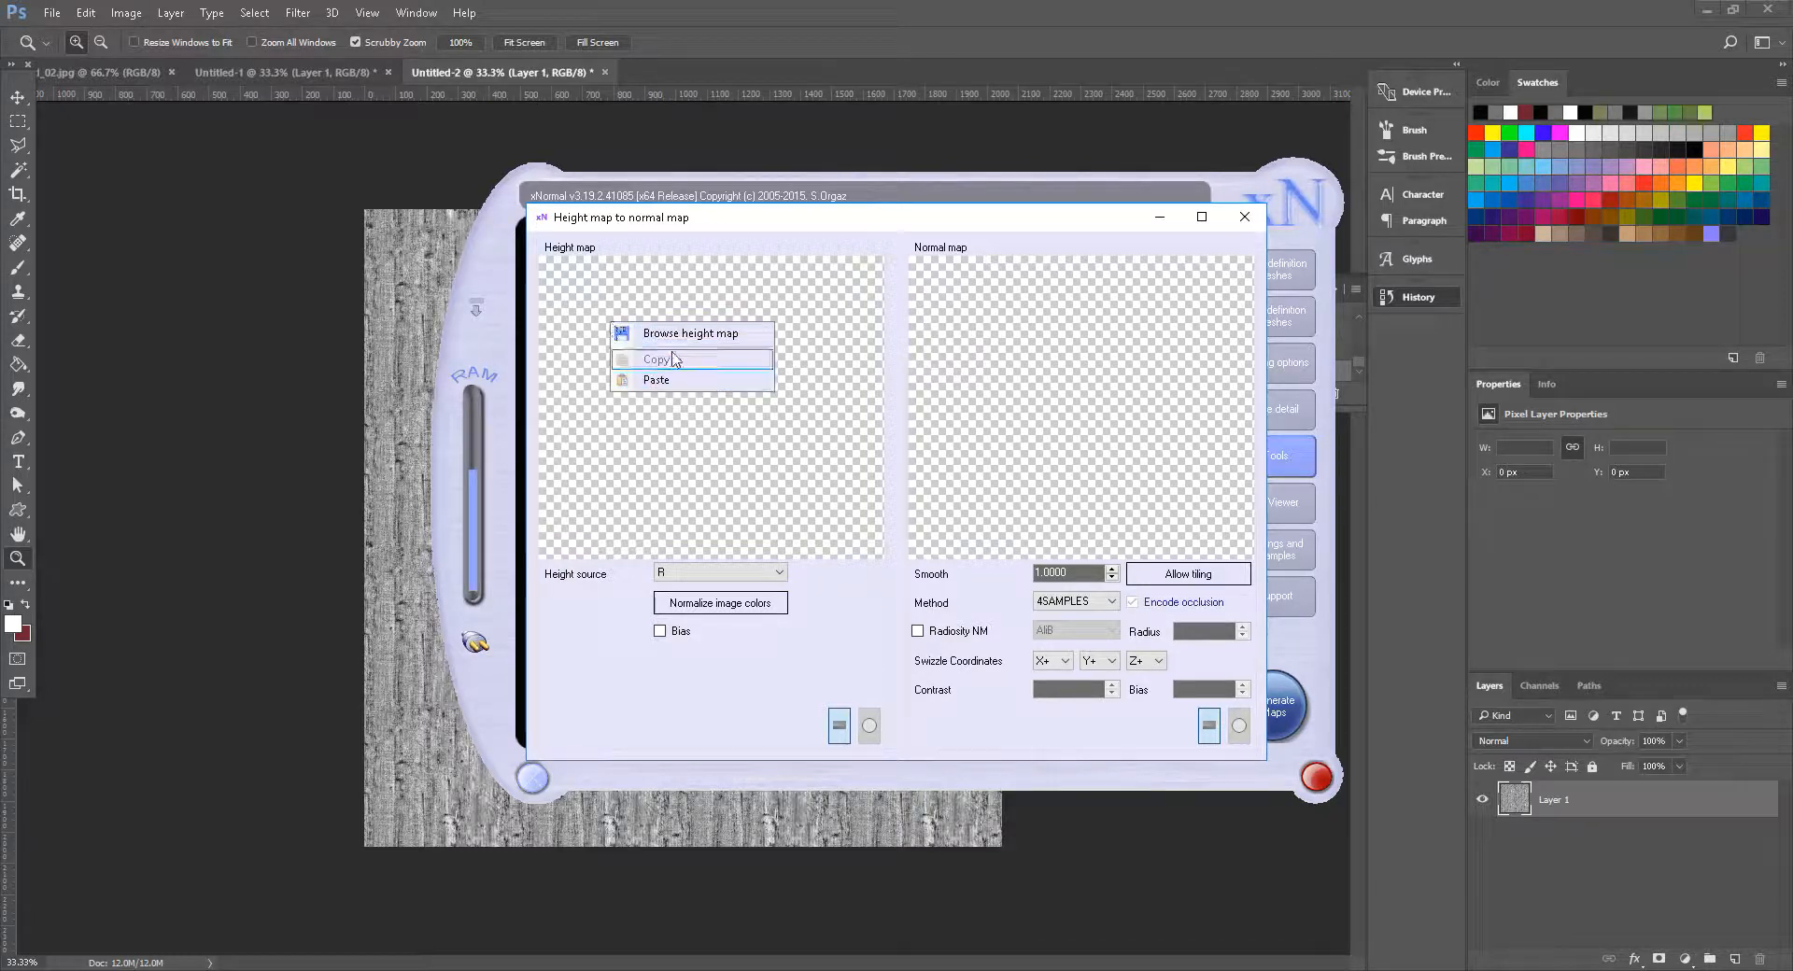
pyautogui.click(710, 335)
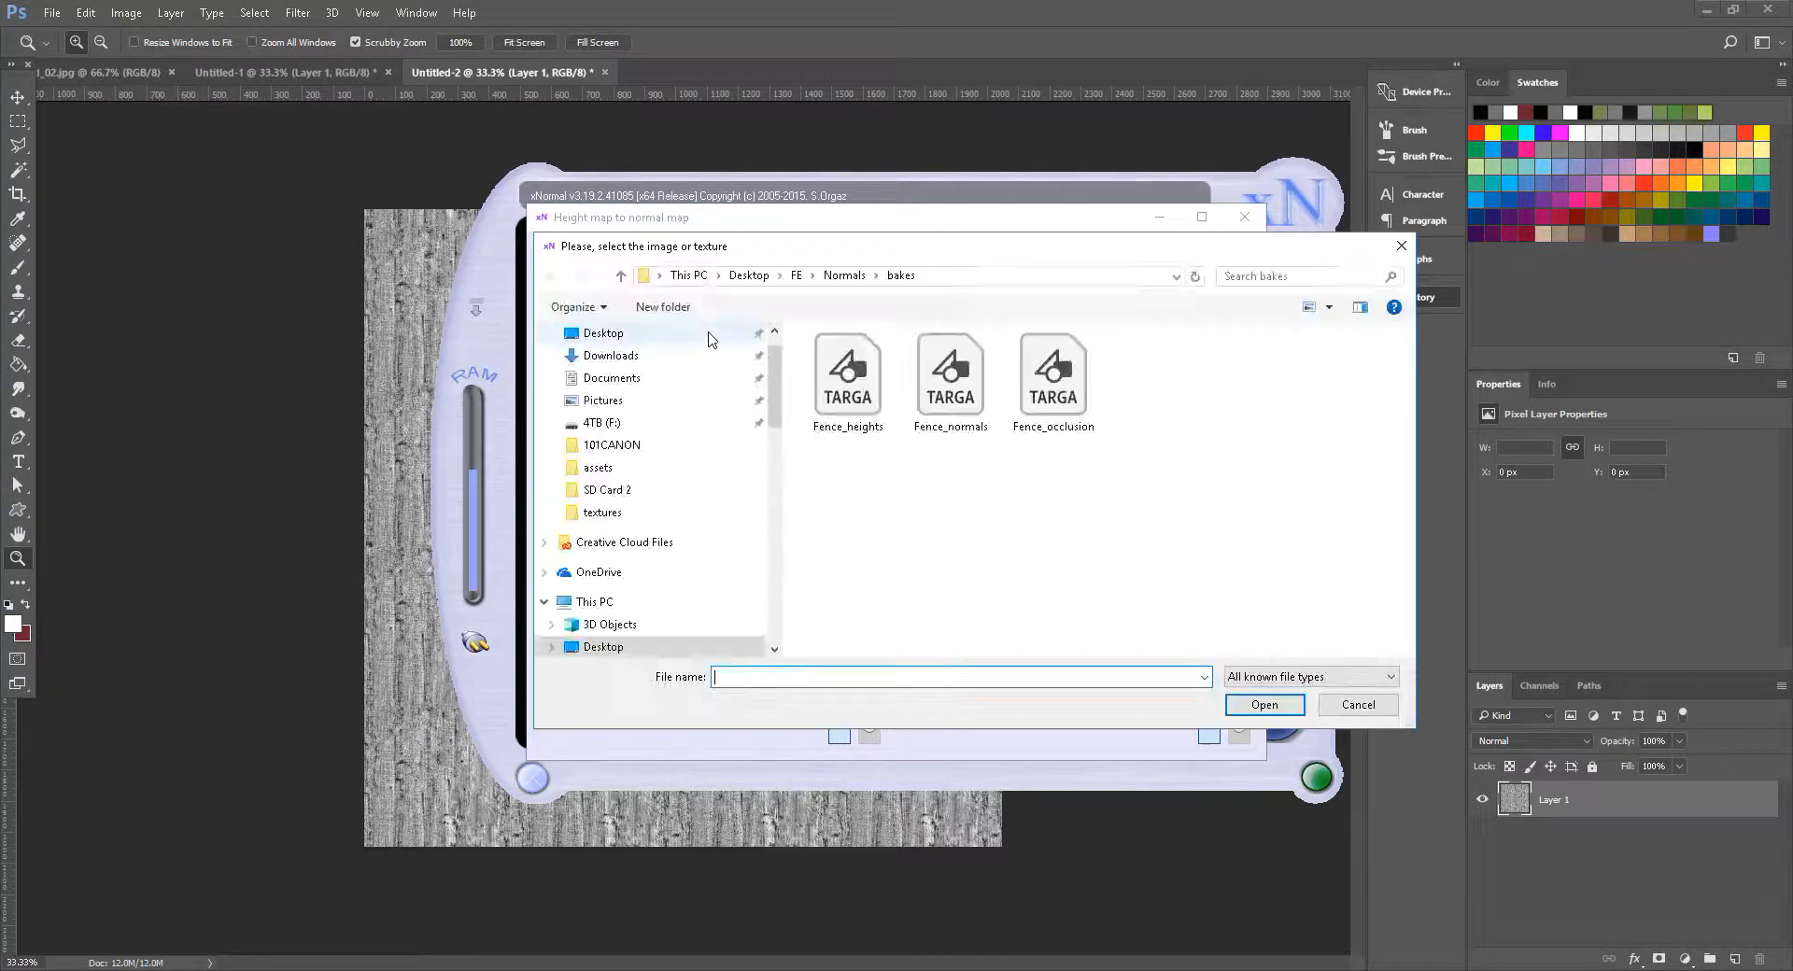
pyautogui.click(847, 277)
pyautogui.doubleClick(883, 420)
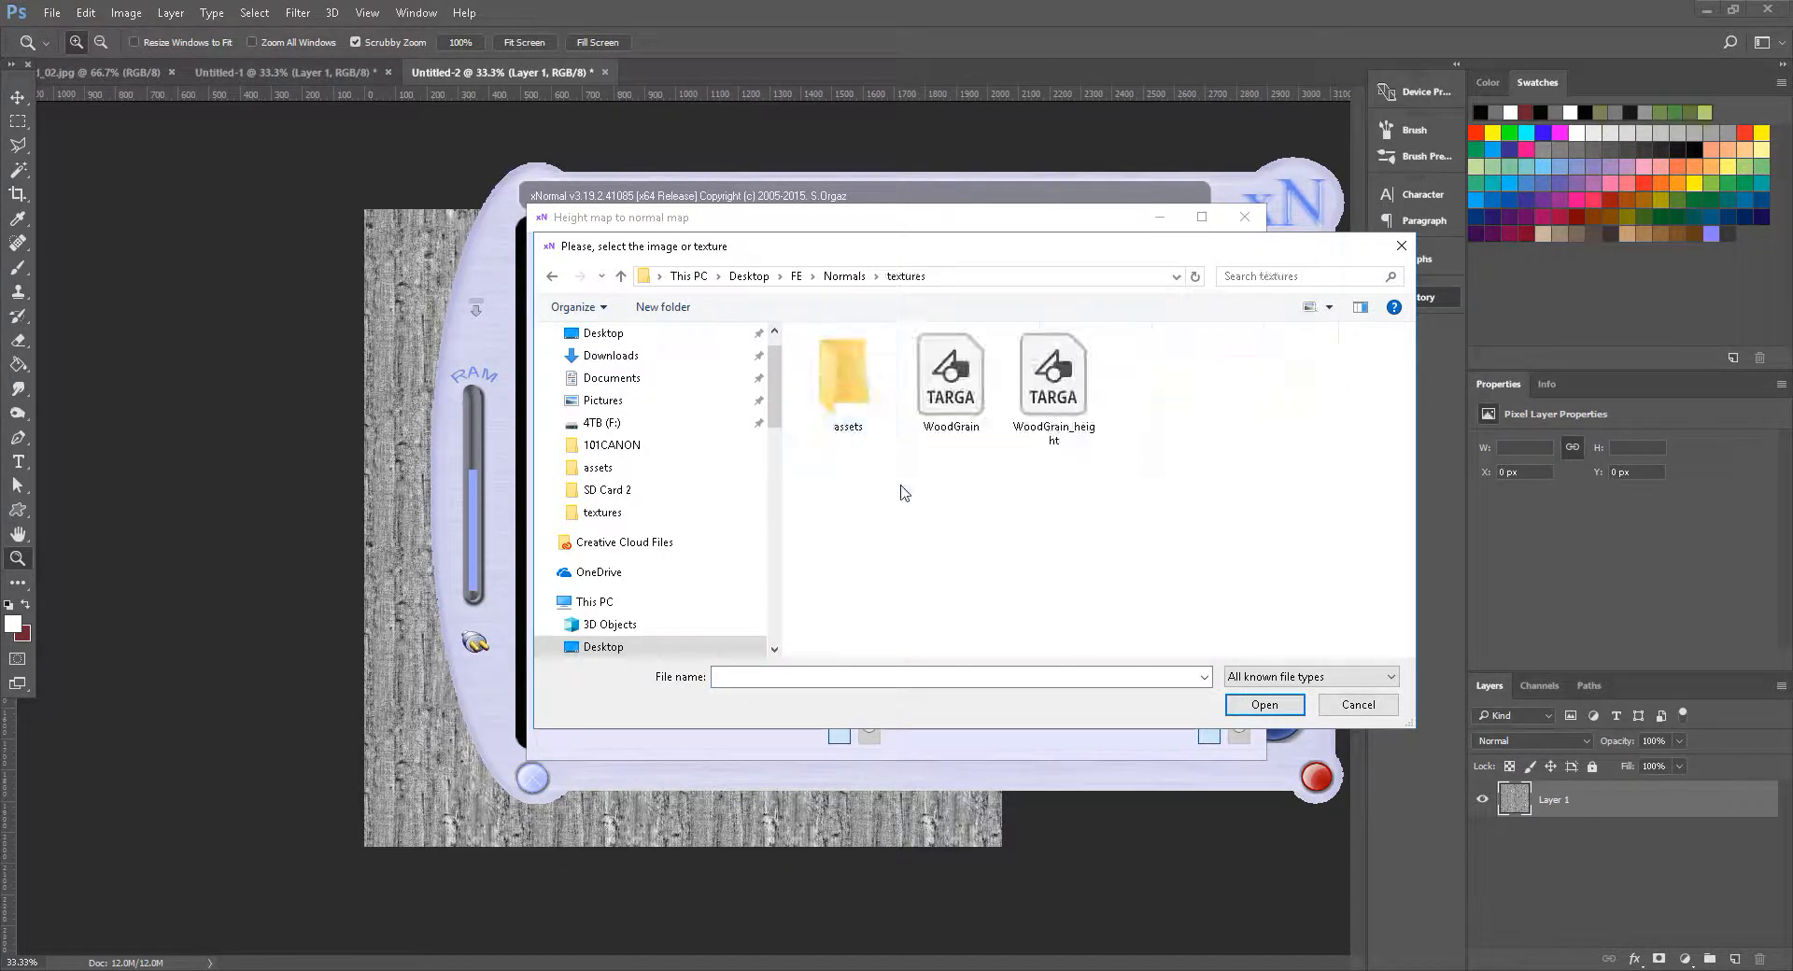
pyautogui.click(1053, 379)
pyautogui.click(1264, 704)
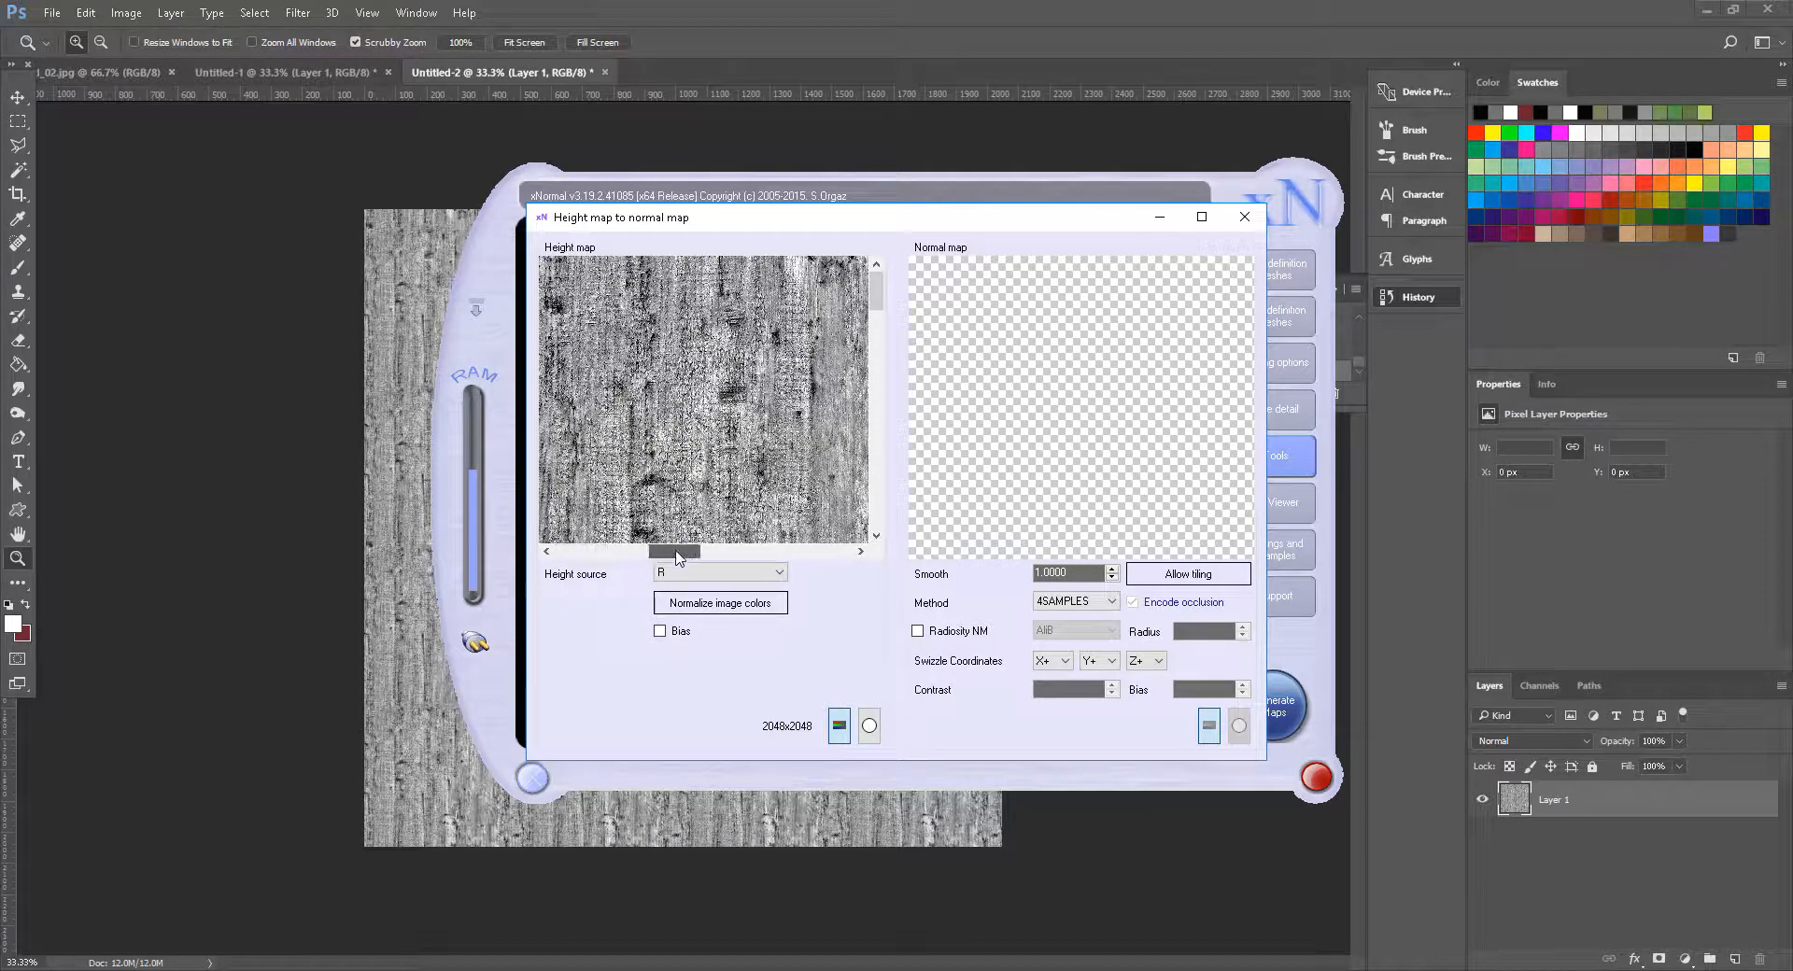
# Step: Switch to Photoshop and examine the texture's red, green and blue channels individually, ending on red alone
pyautogui.press('space')
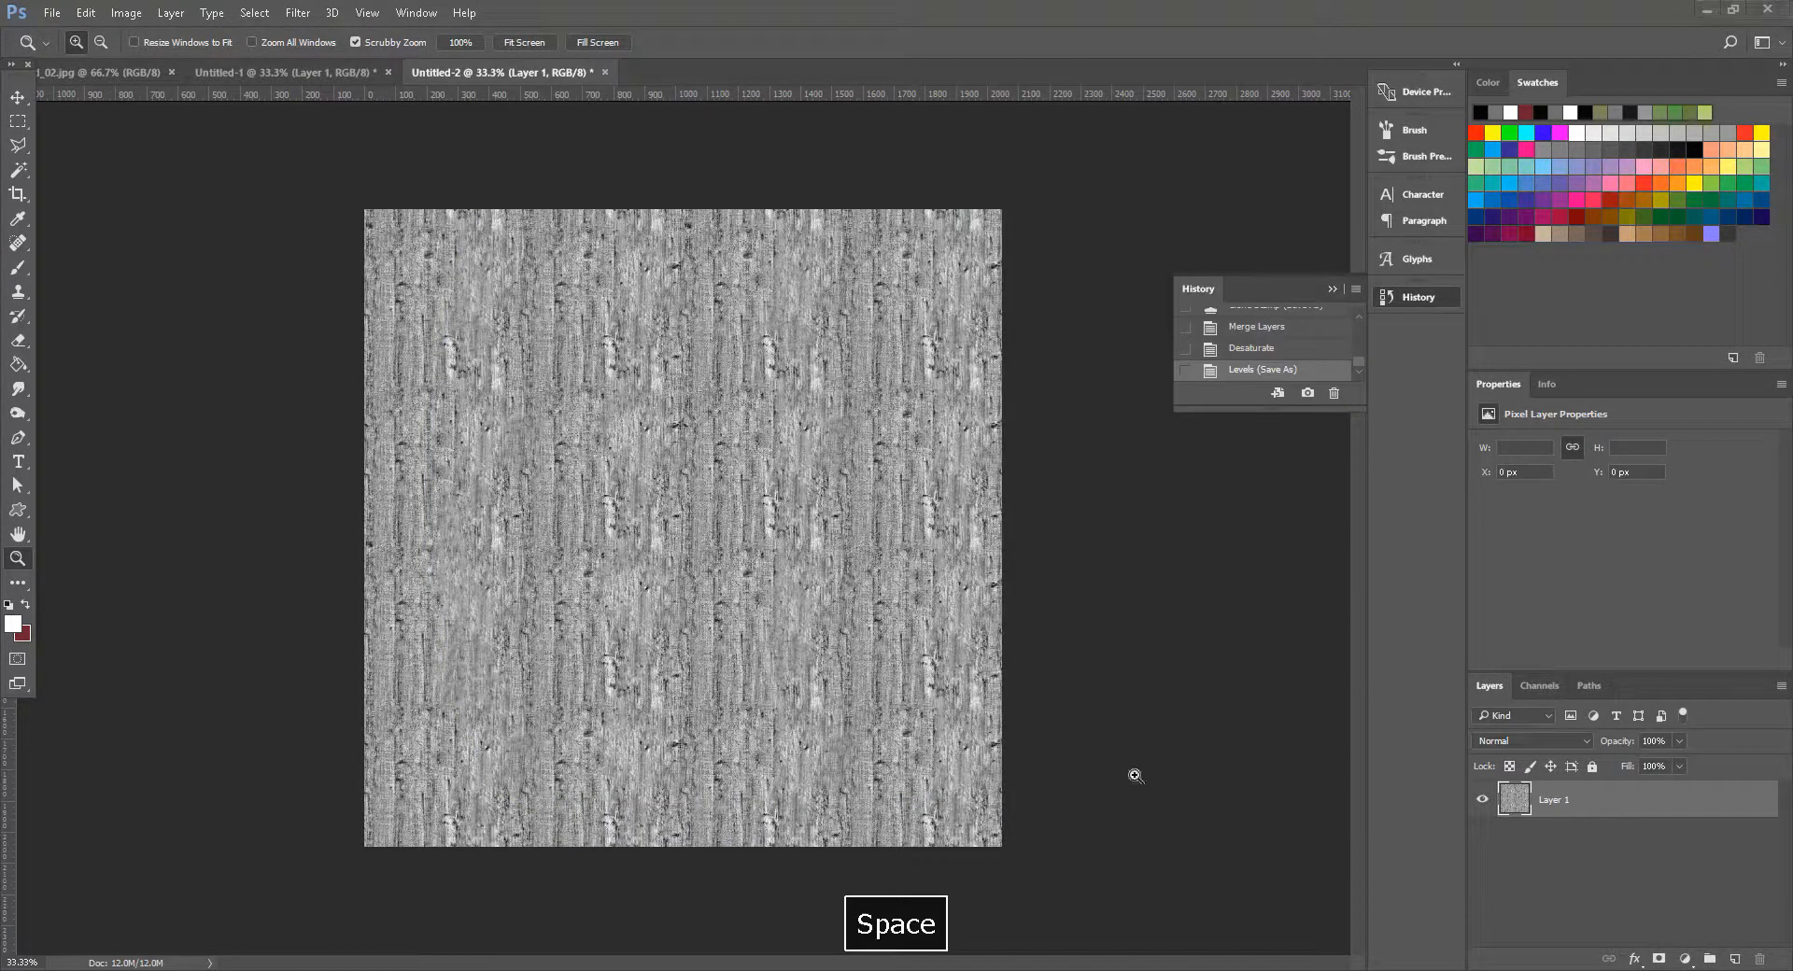
pyautogui.click(1540, 685)
pyautogui.click(1480, 820)
pyautogui.click(1478, 789)
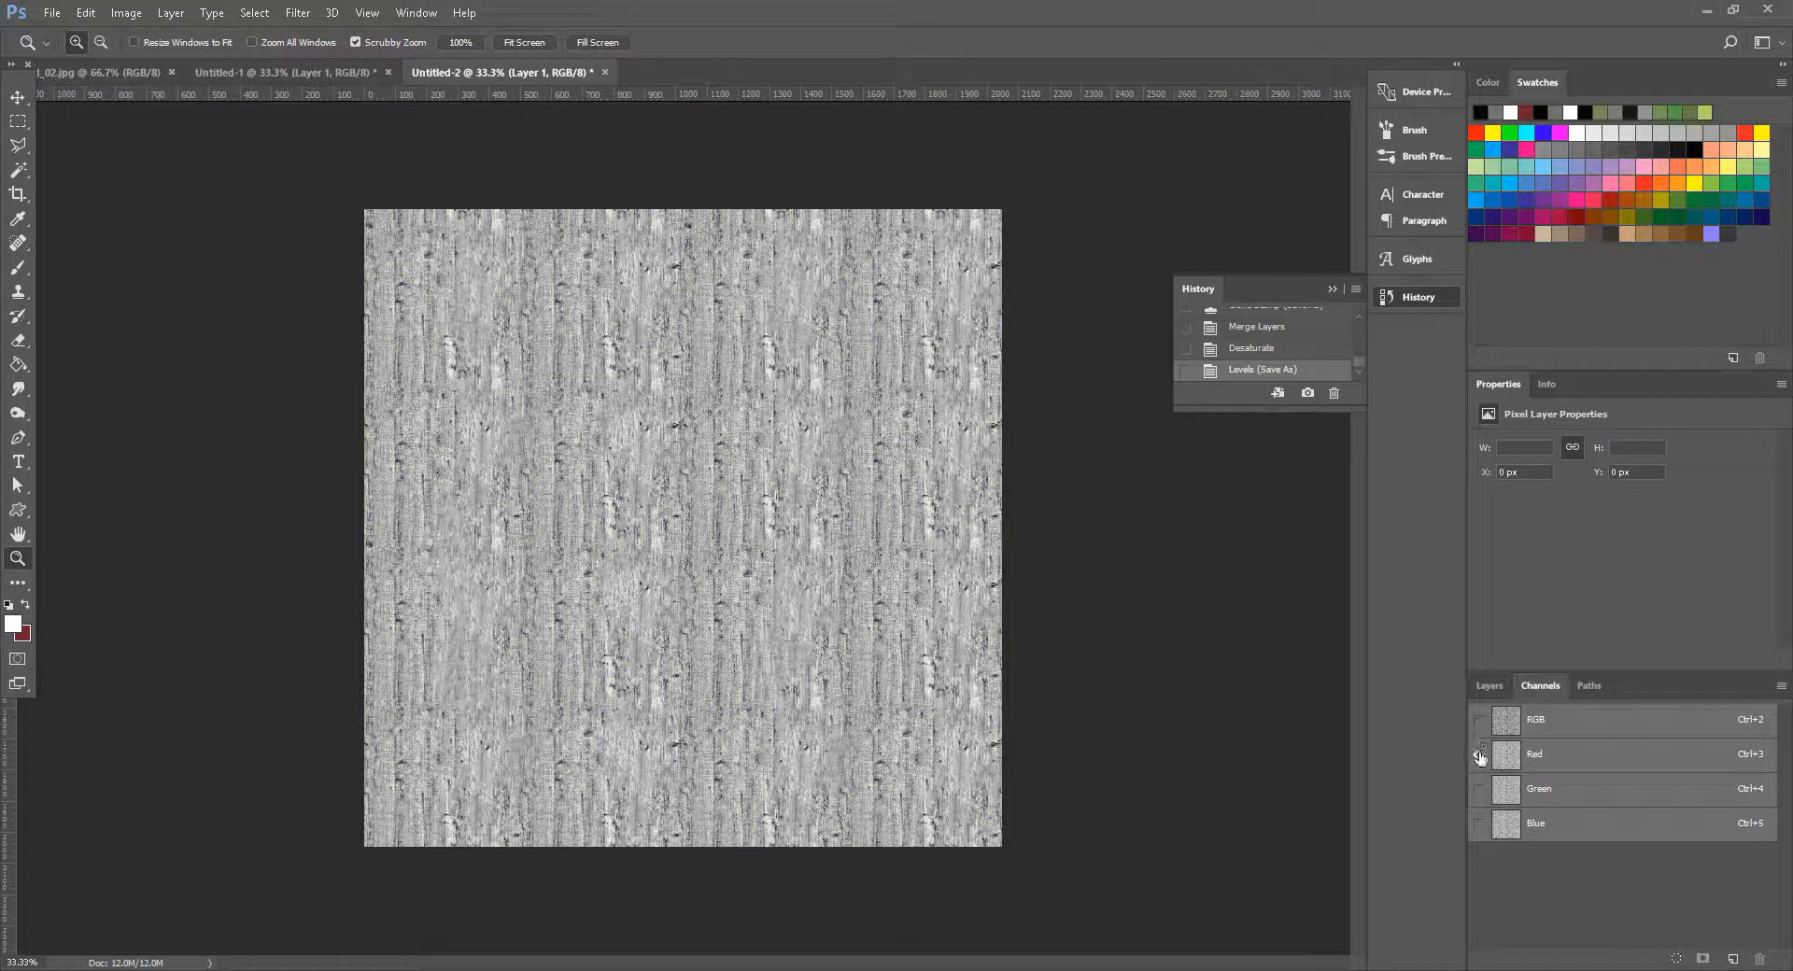
pyautogui.click(1478, 789)
pyautogui.click(1478, 755)
pyautogui.click(1478, 823)
pyautogui.click(1480, 789)
pyautogui.click(1478, 789)
pyautogui.click(1486, 762)
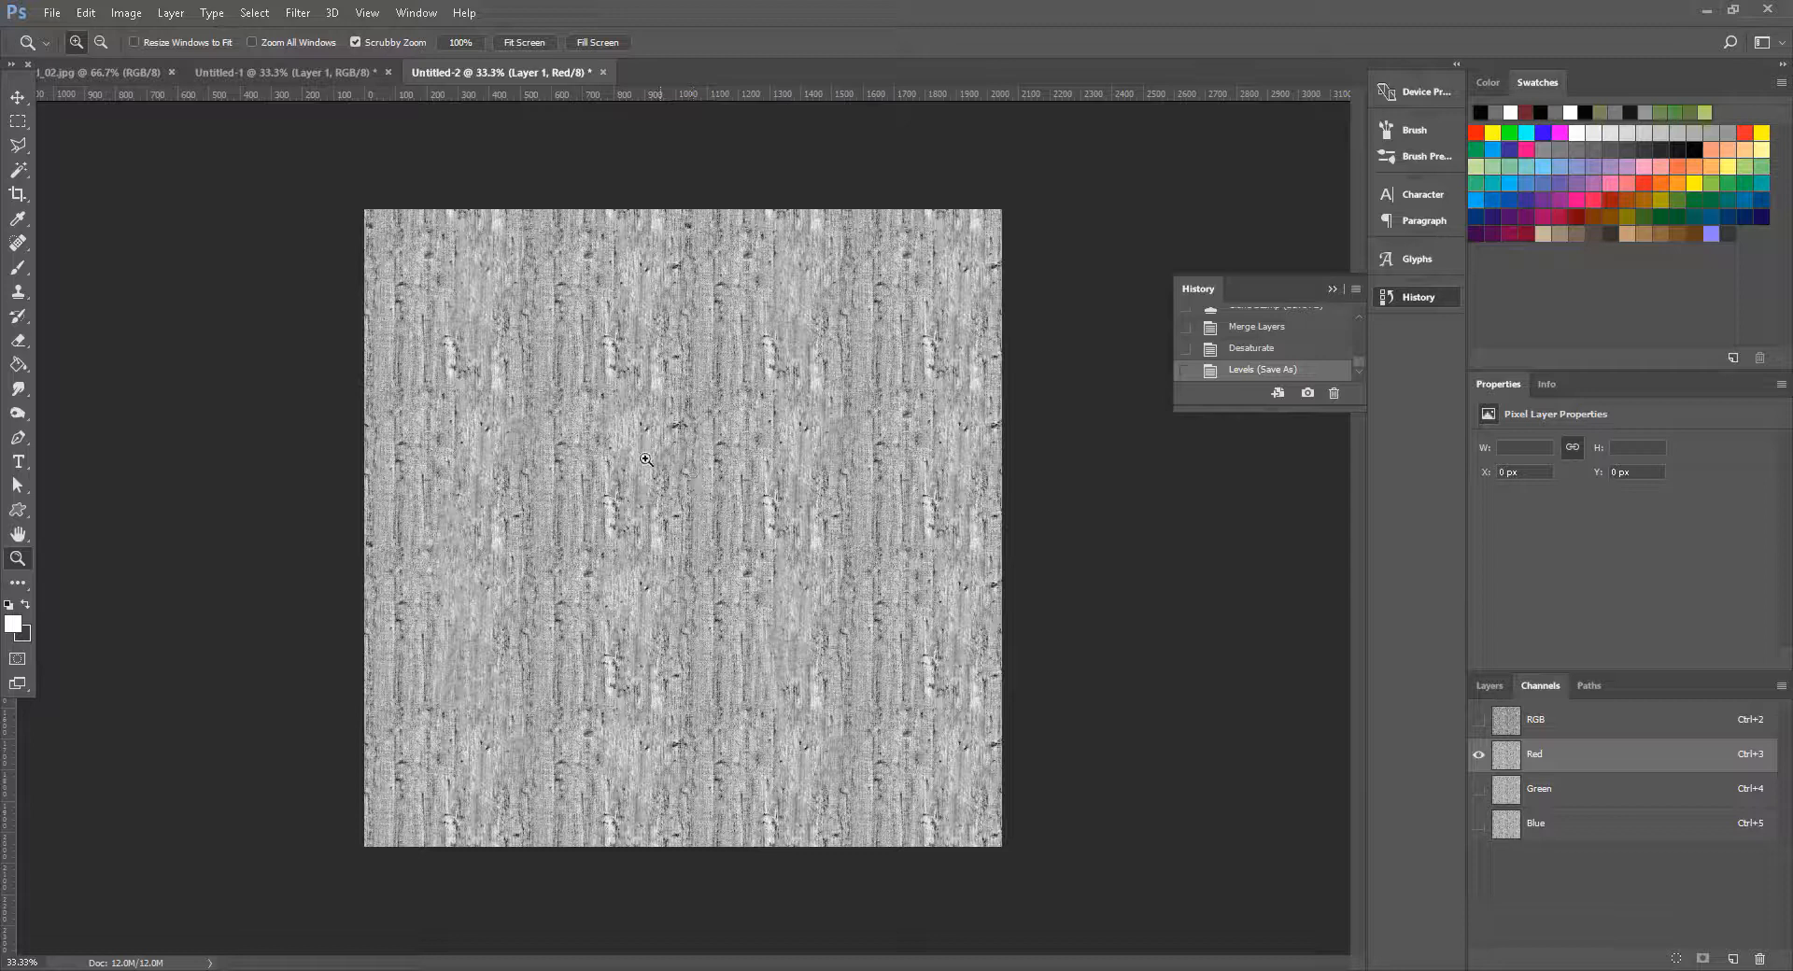
# Step: Try inverting only the red channel of the texture, and undo the inversion
pyautogui.click(126, 13)
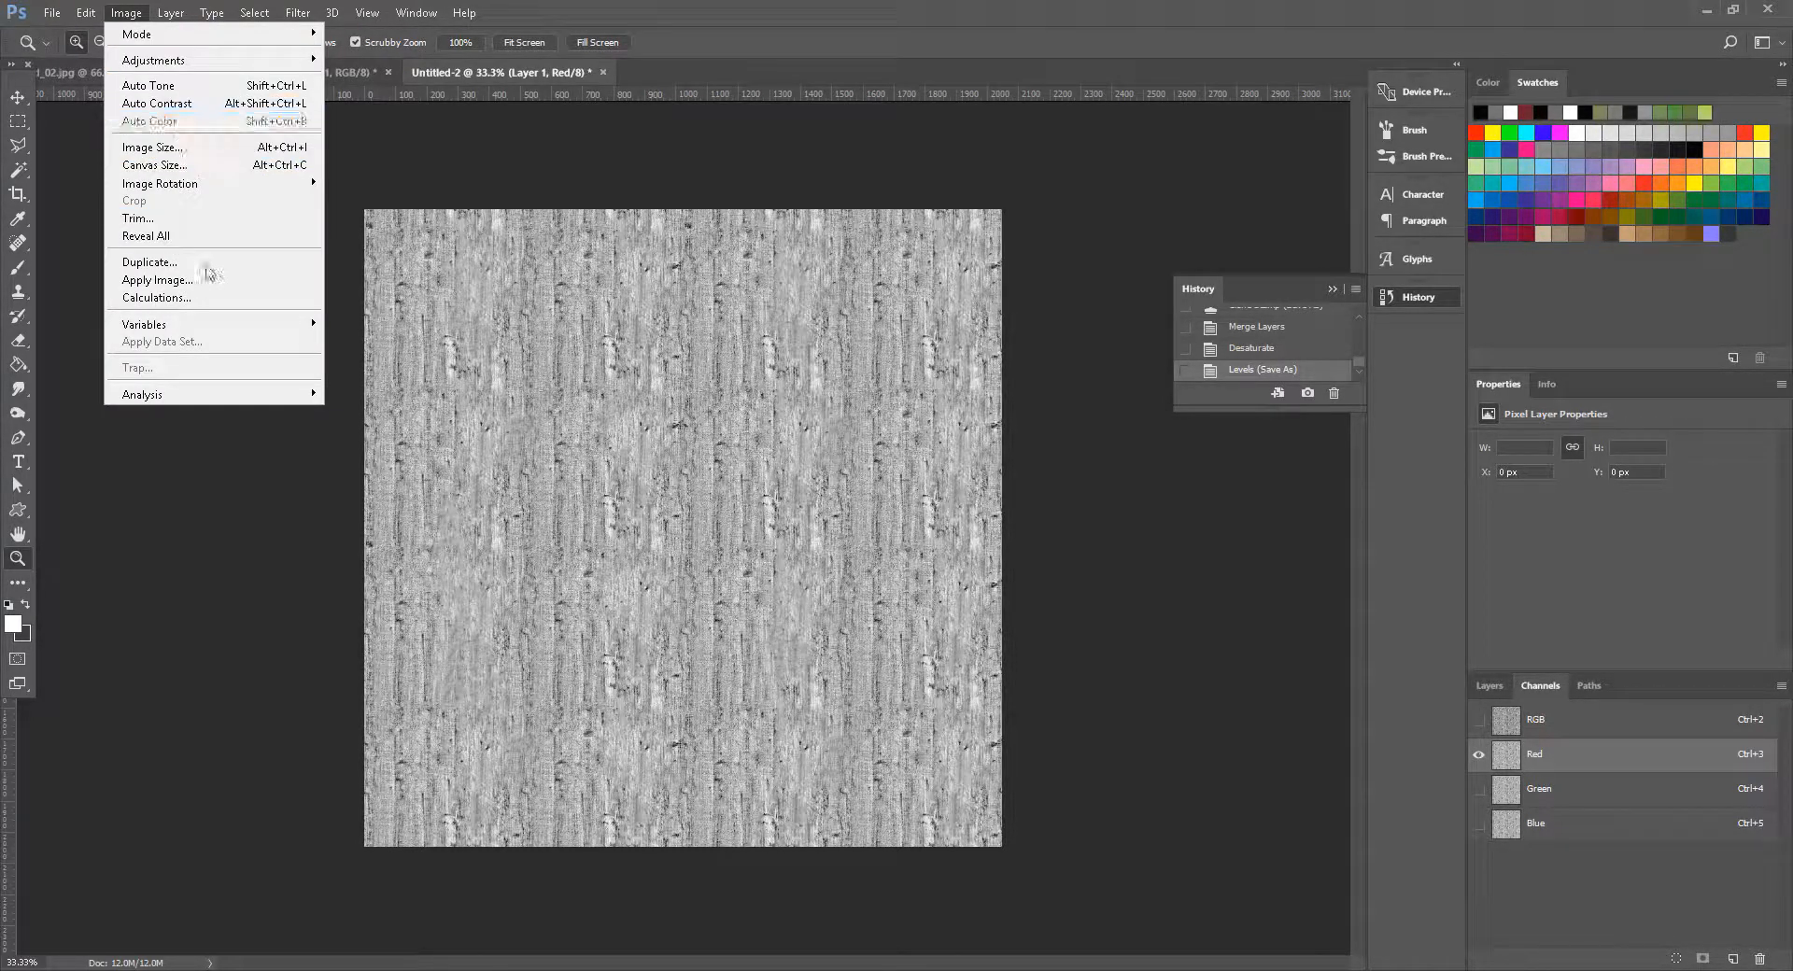
pyautogui.moveTo(168, 63)
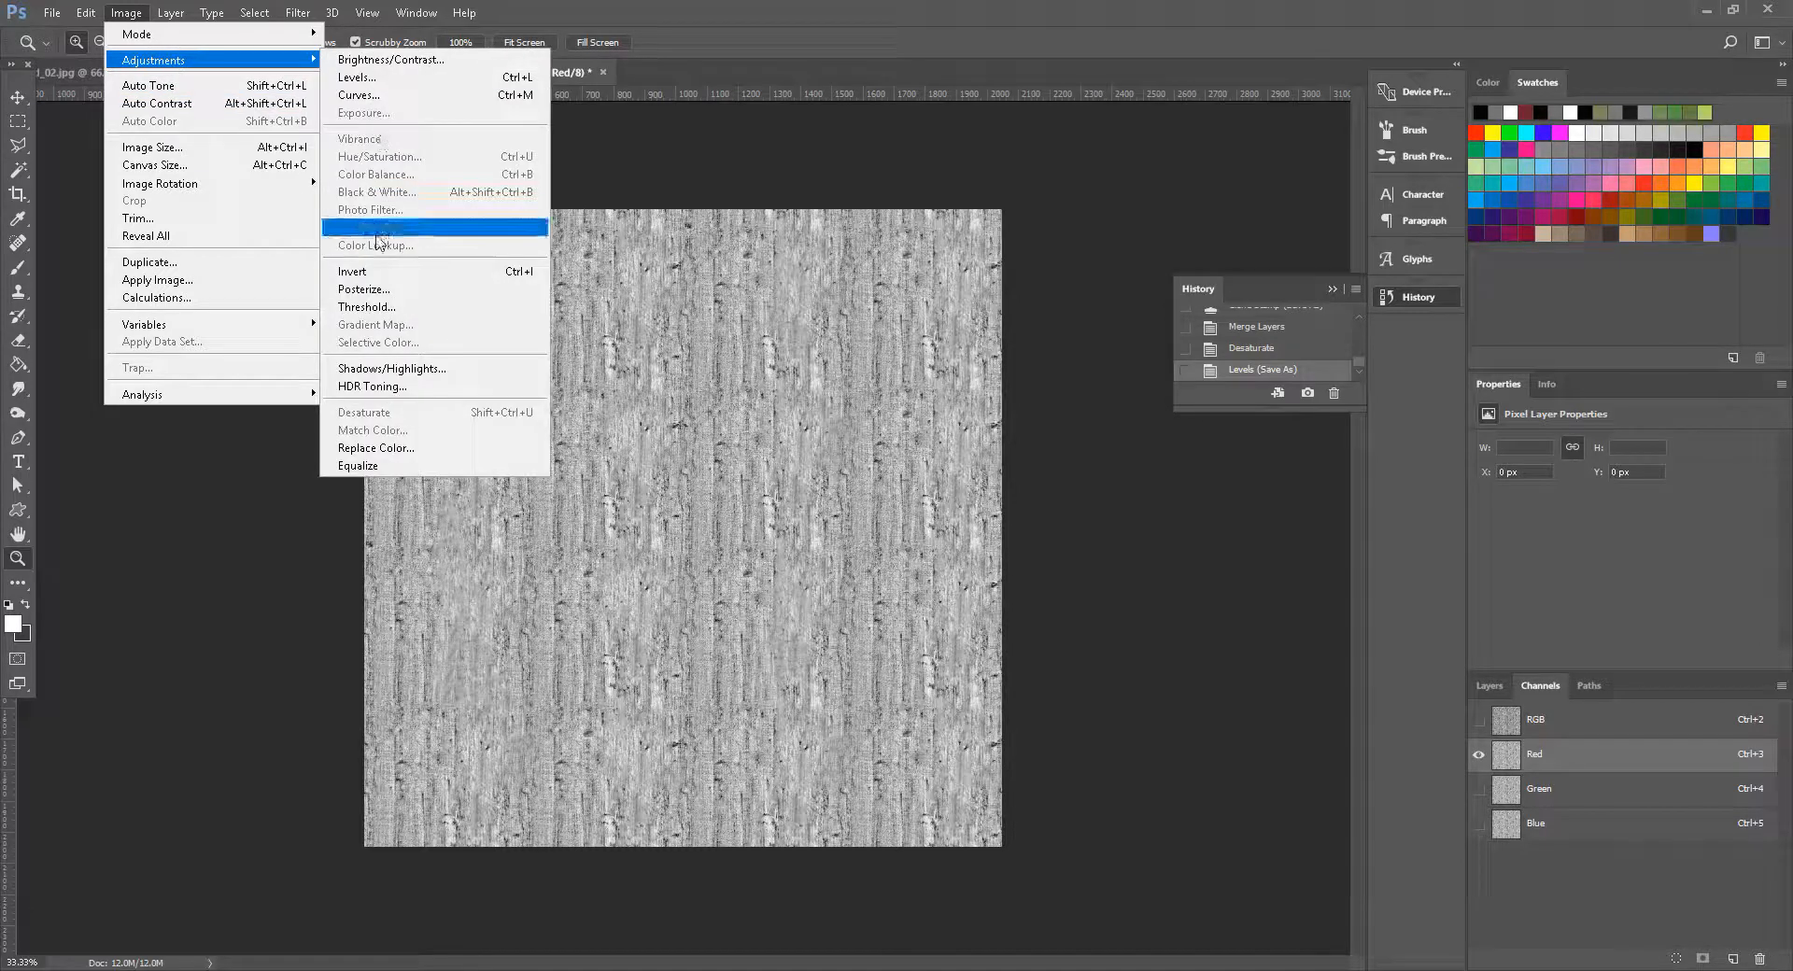
pyautogui.hotkey('ctrl', 'i')
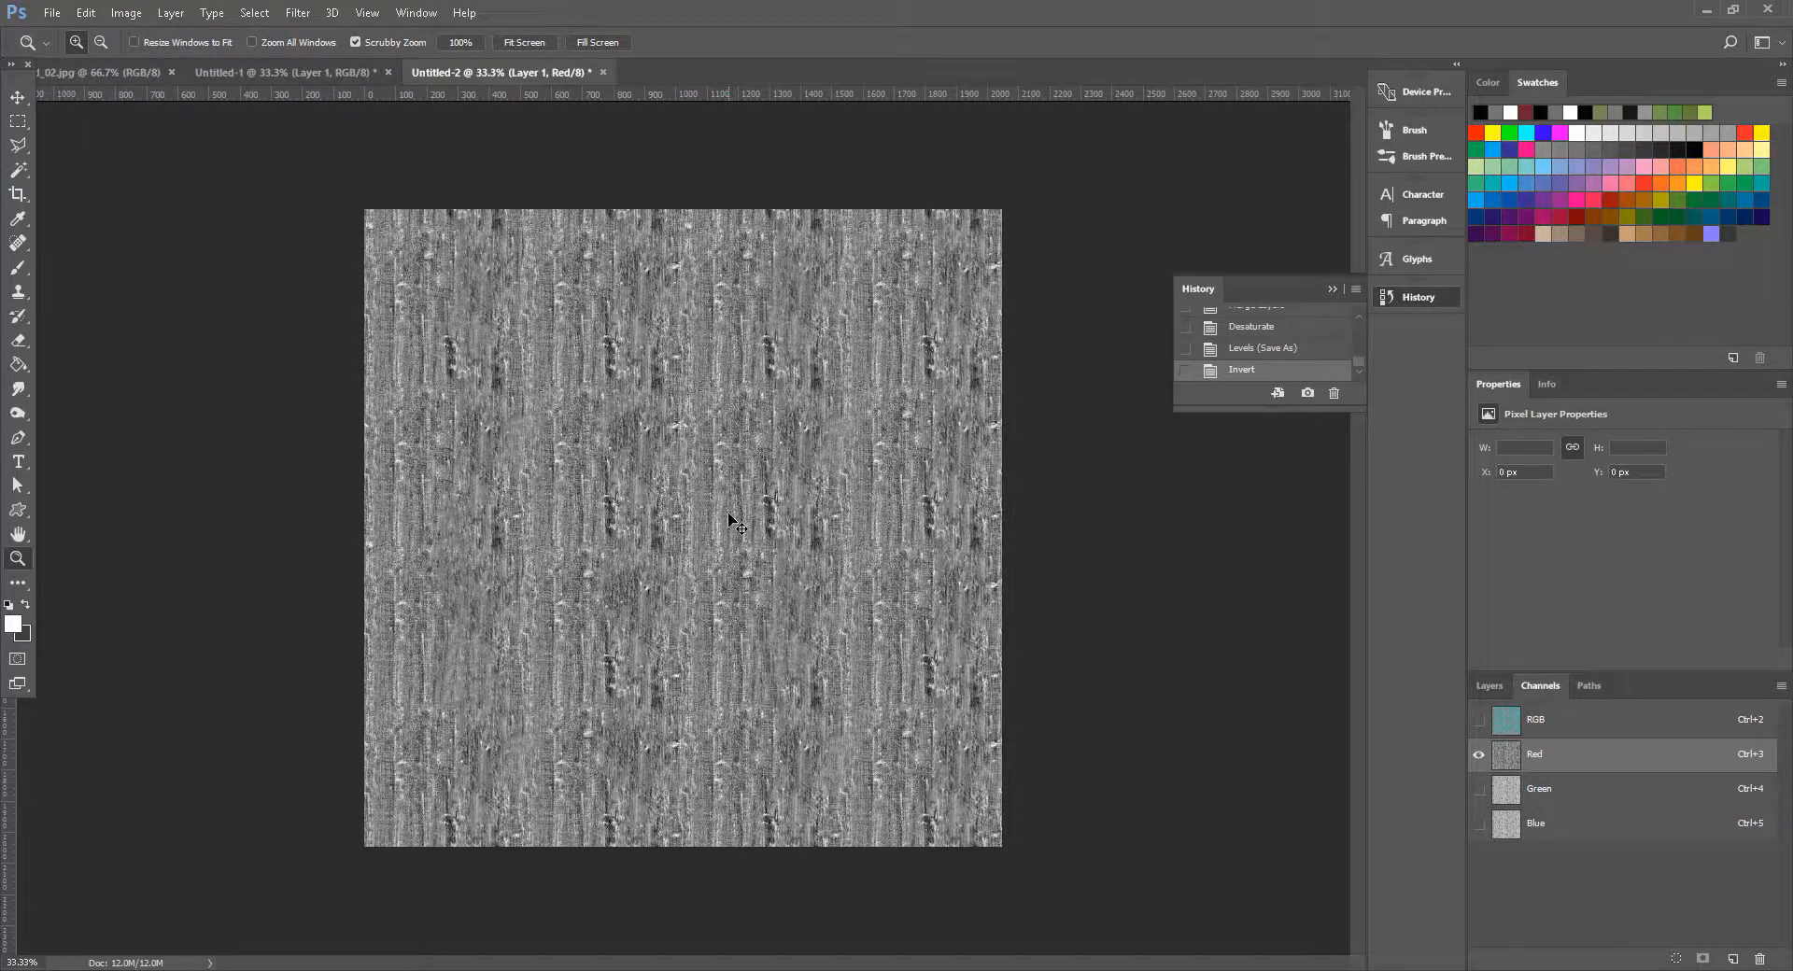
pyautogui.hotkey('ctrl', 'z')
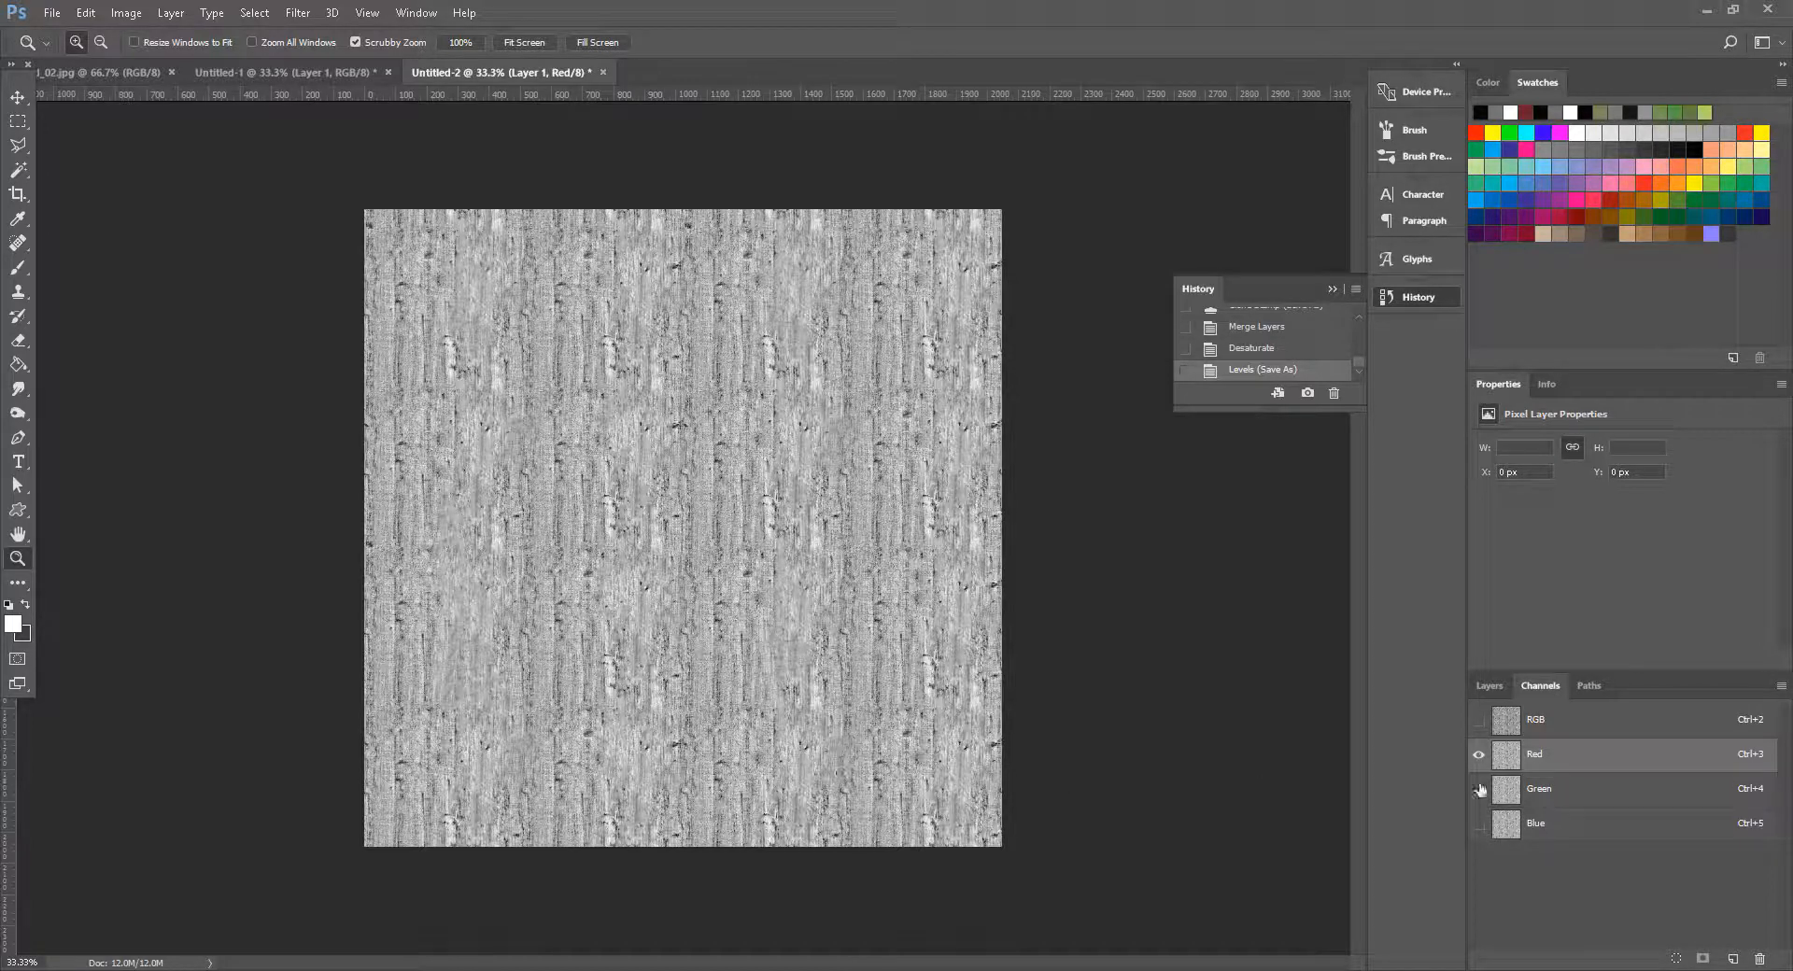
# Step: Make all of the texture's colour channels visible again, and switch to xNormal to generate the normal map from the loaded height map
pyautogui.click(1478, 720)
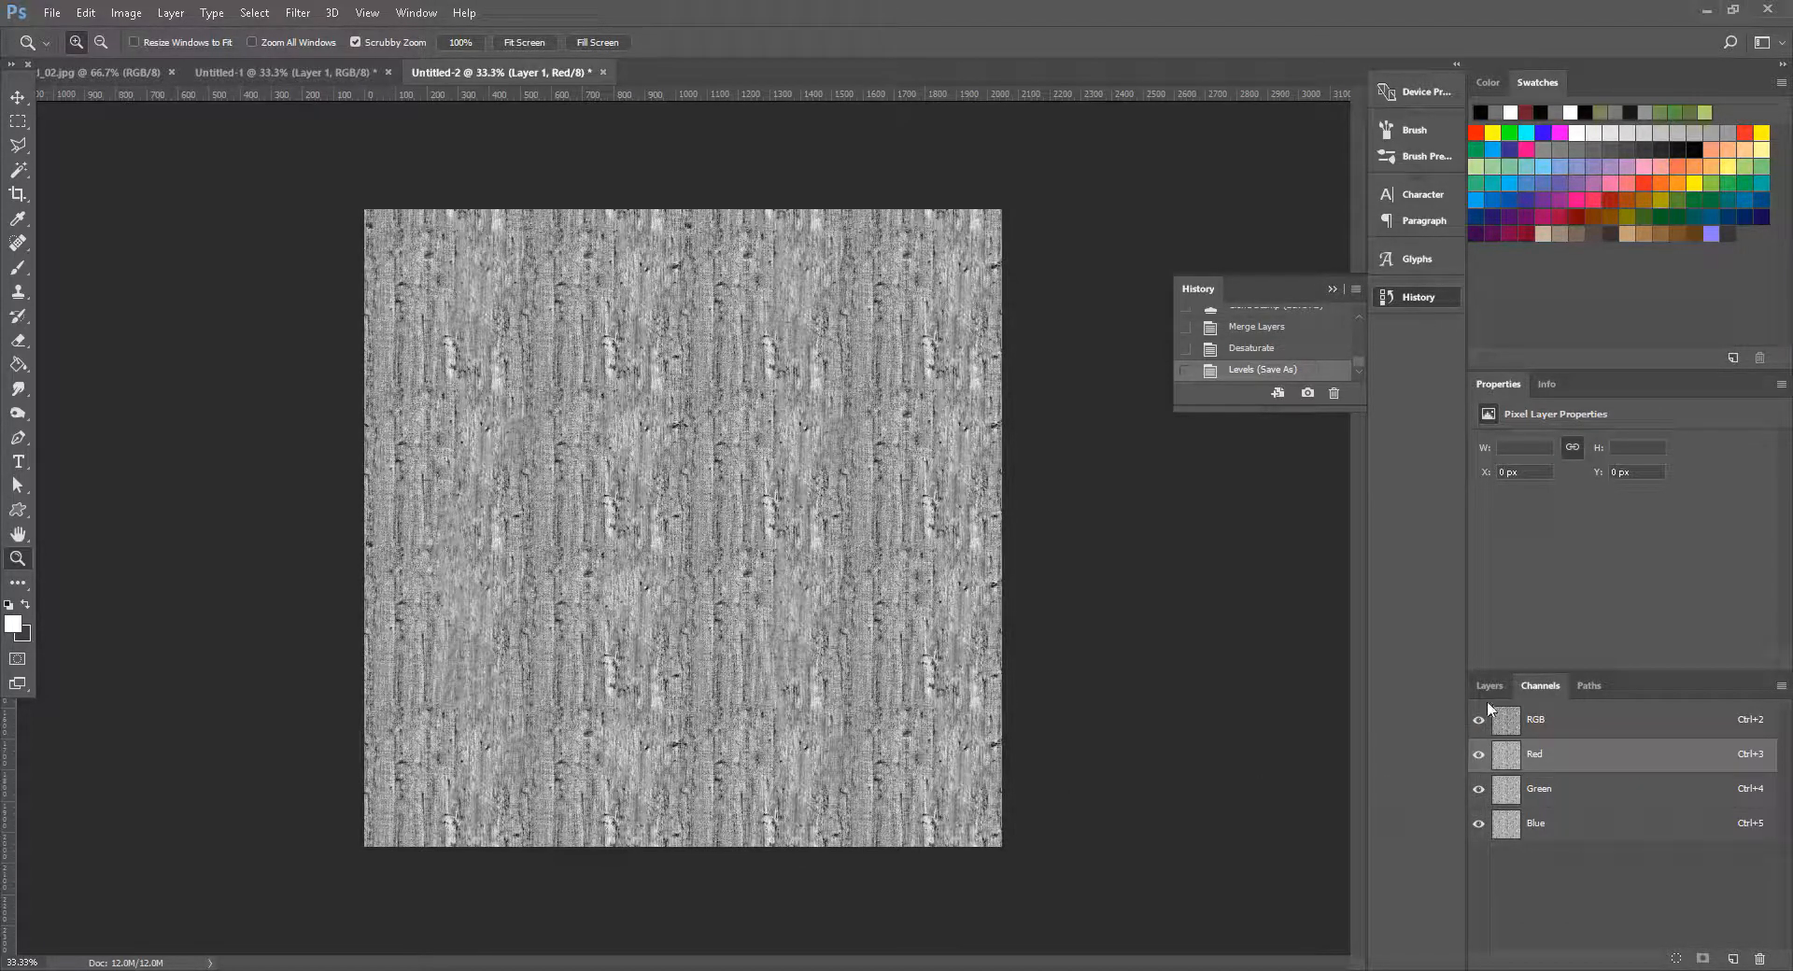
pyautogui.click(1489, 687)
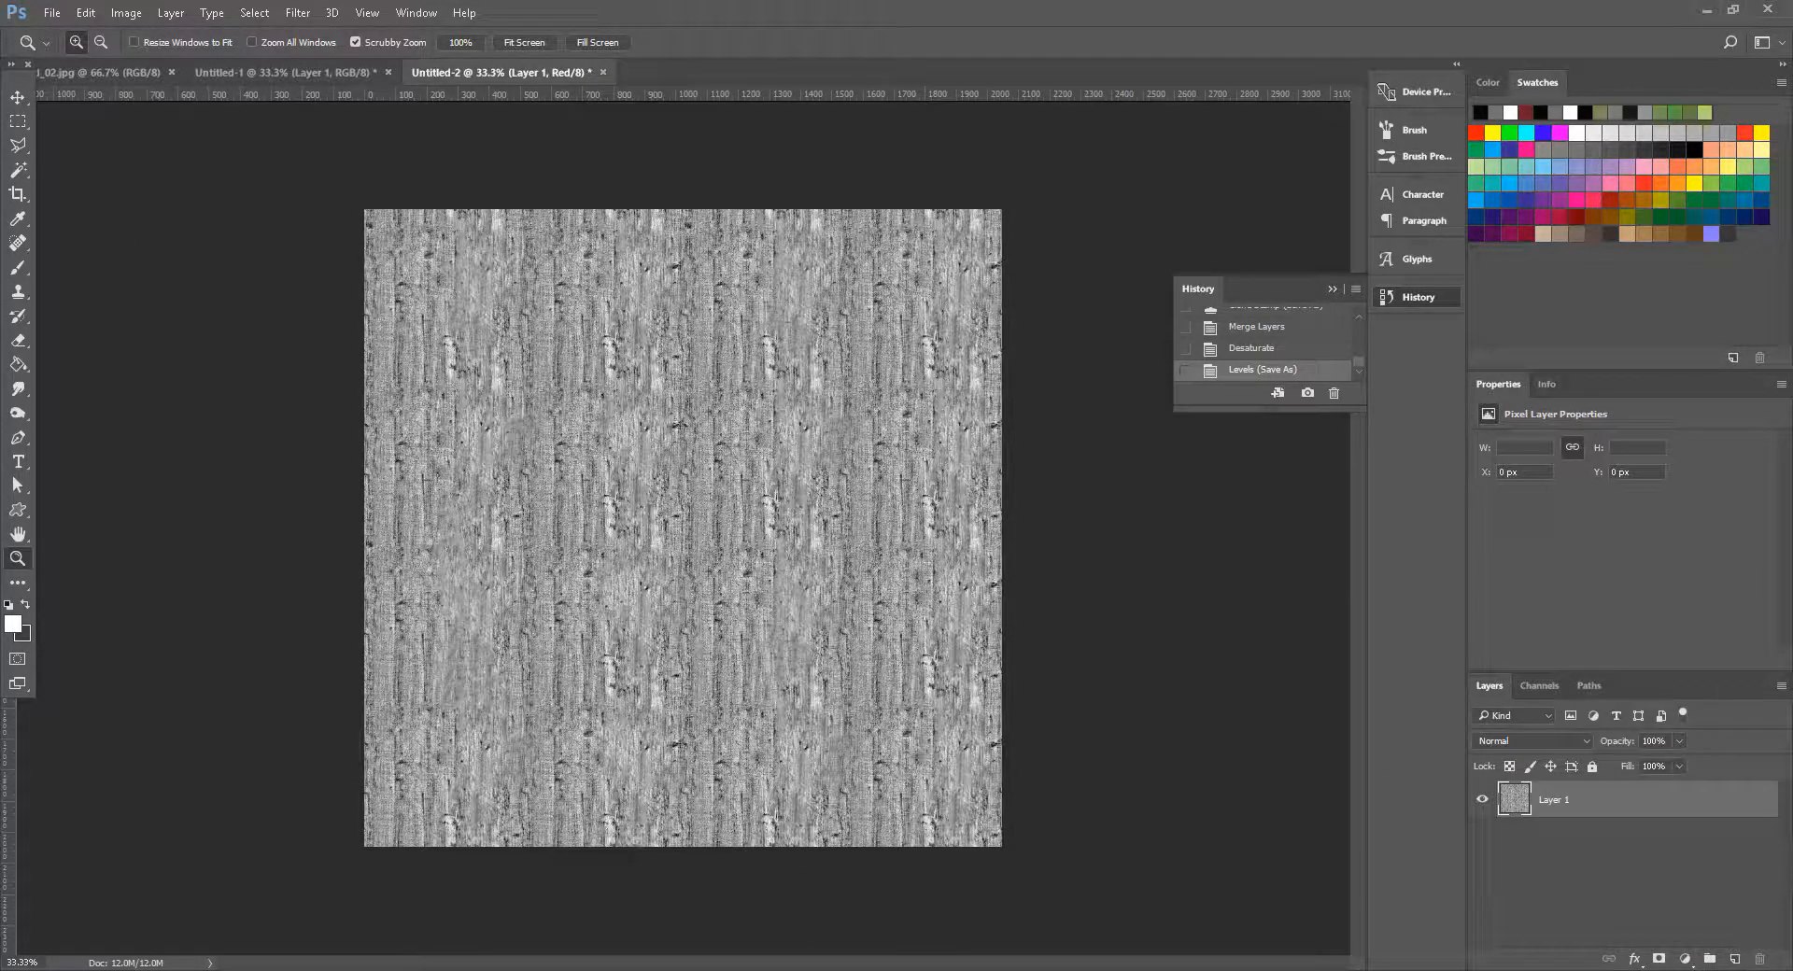
pyautogui.moveTo(1141, 967)
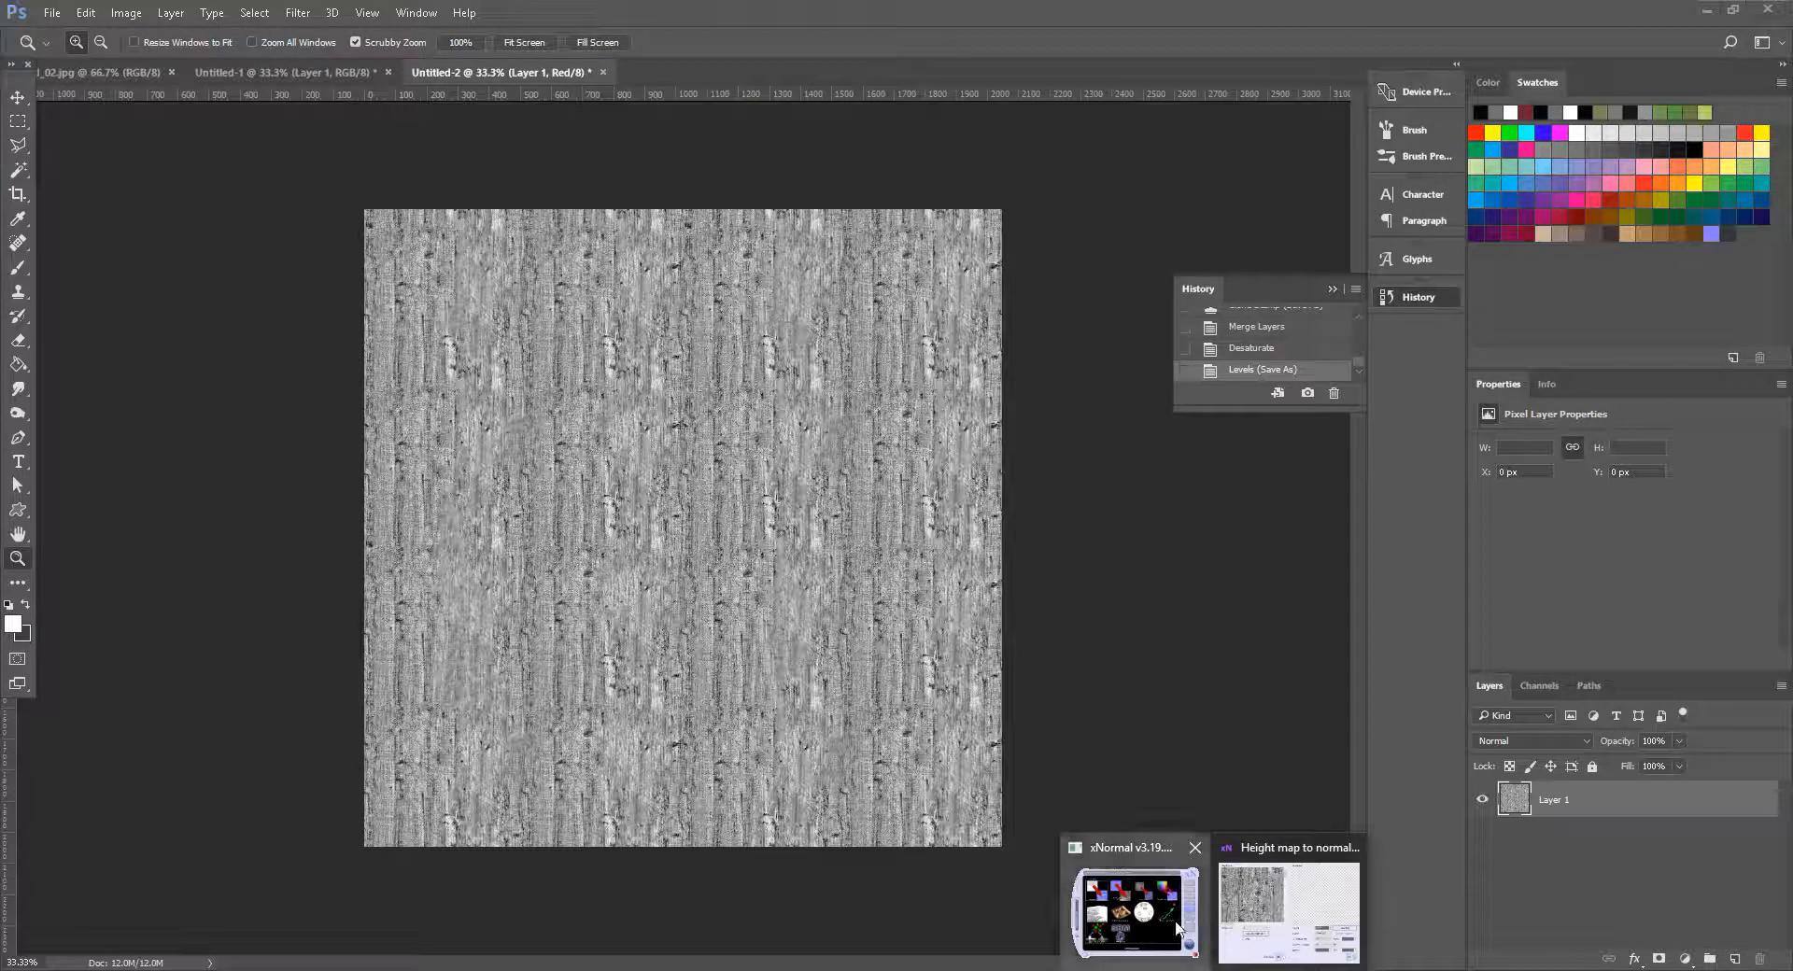
pyautogui.click(1178, 929)
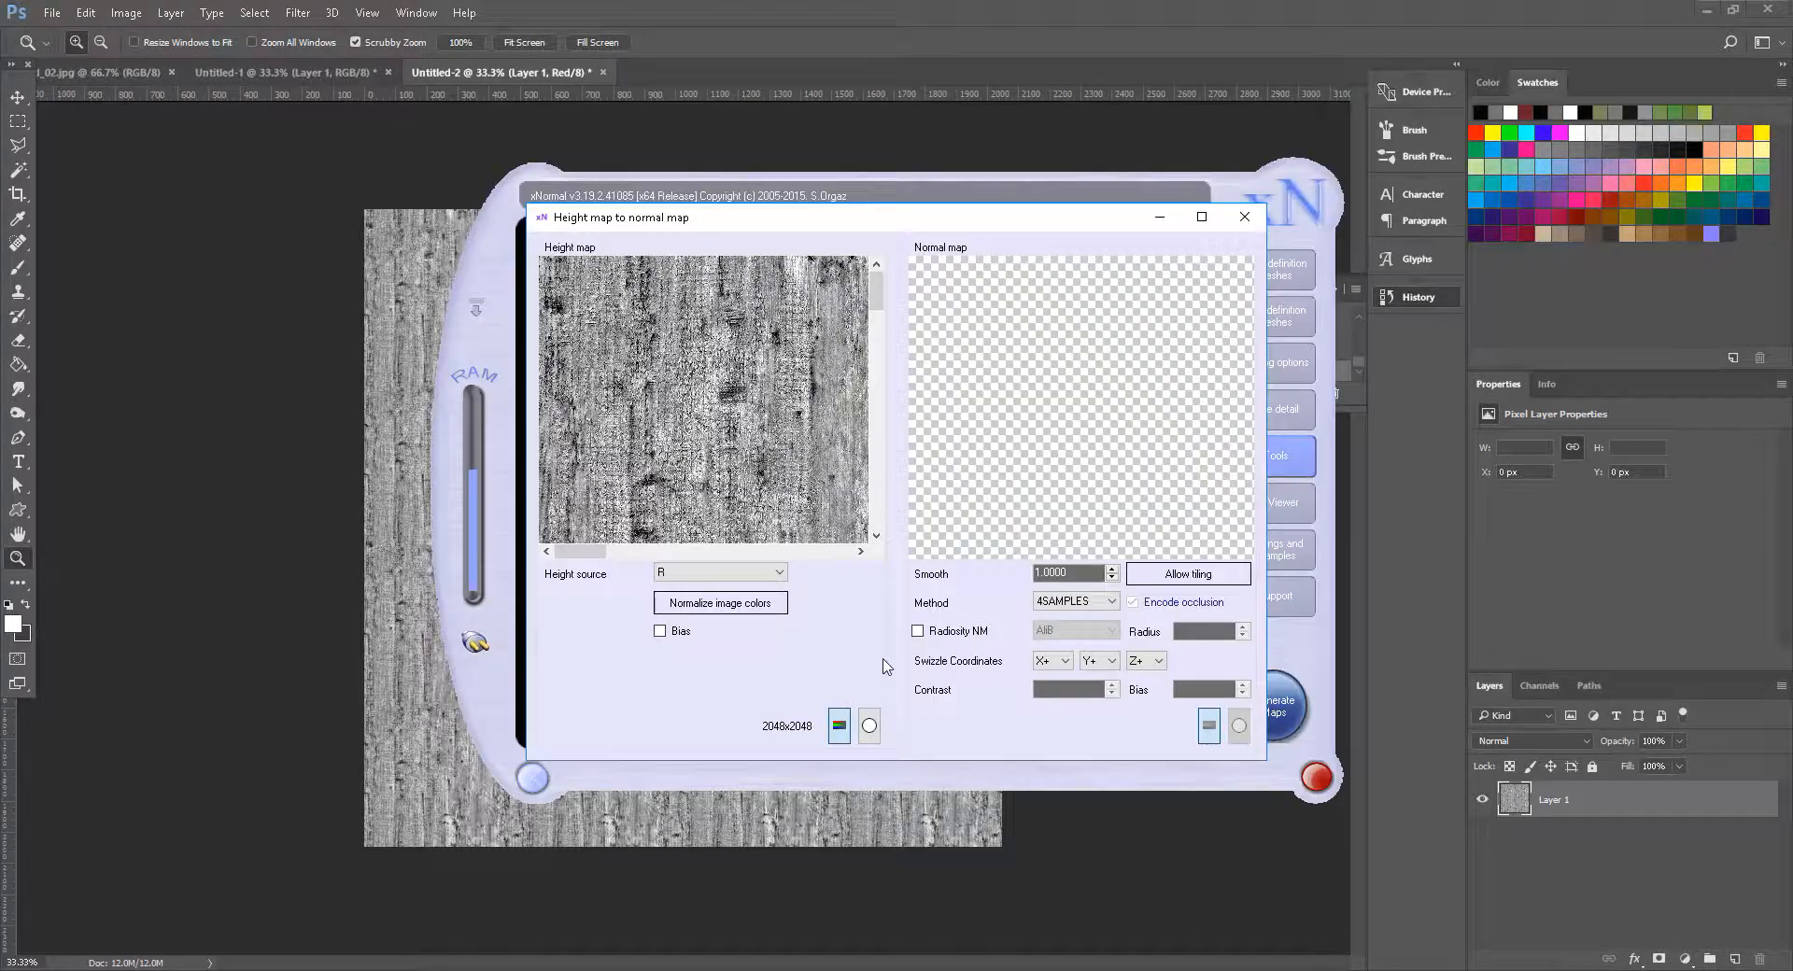
pyautogui.rightClick(1015, 313)
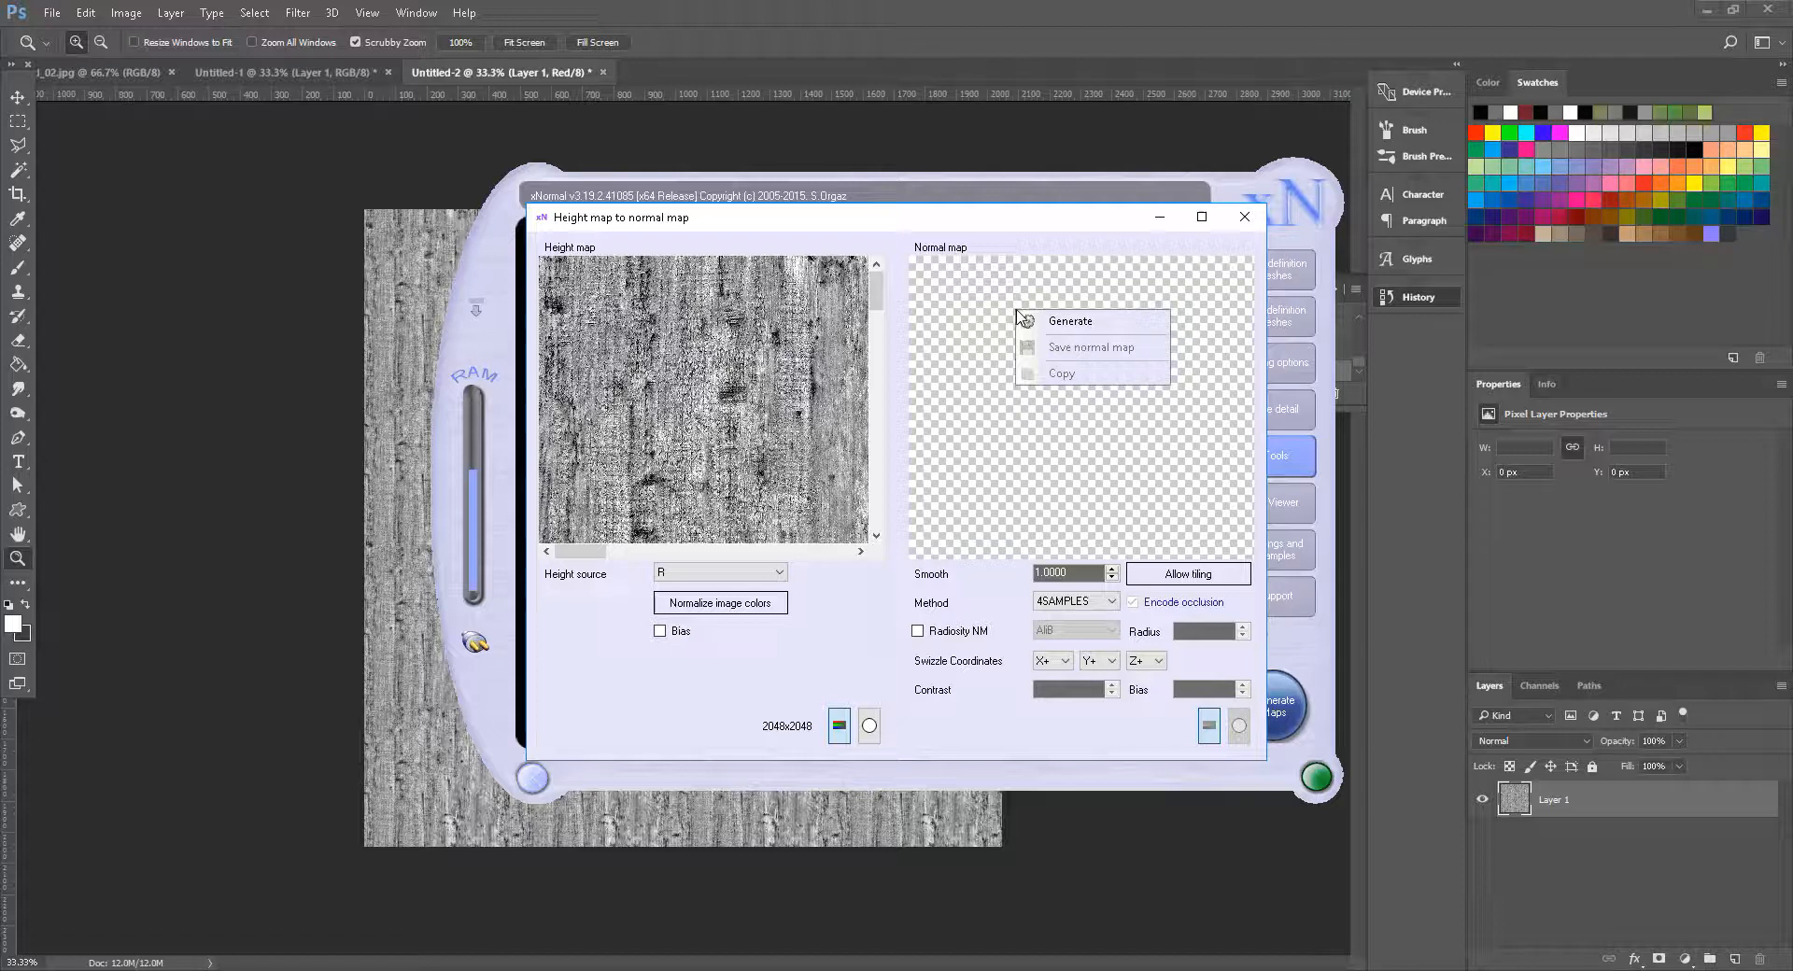
pyautogui.click(1100, 323)
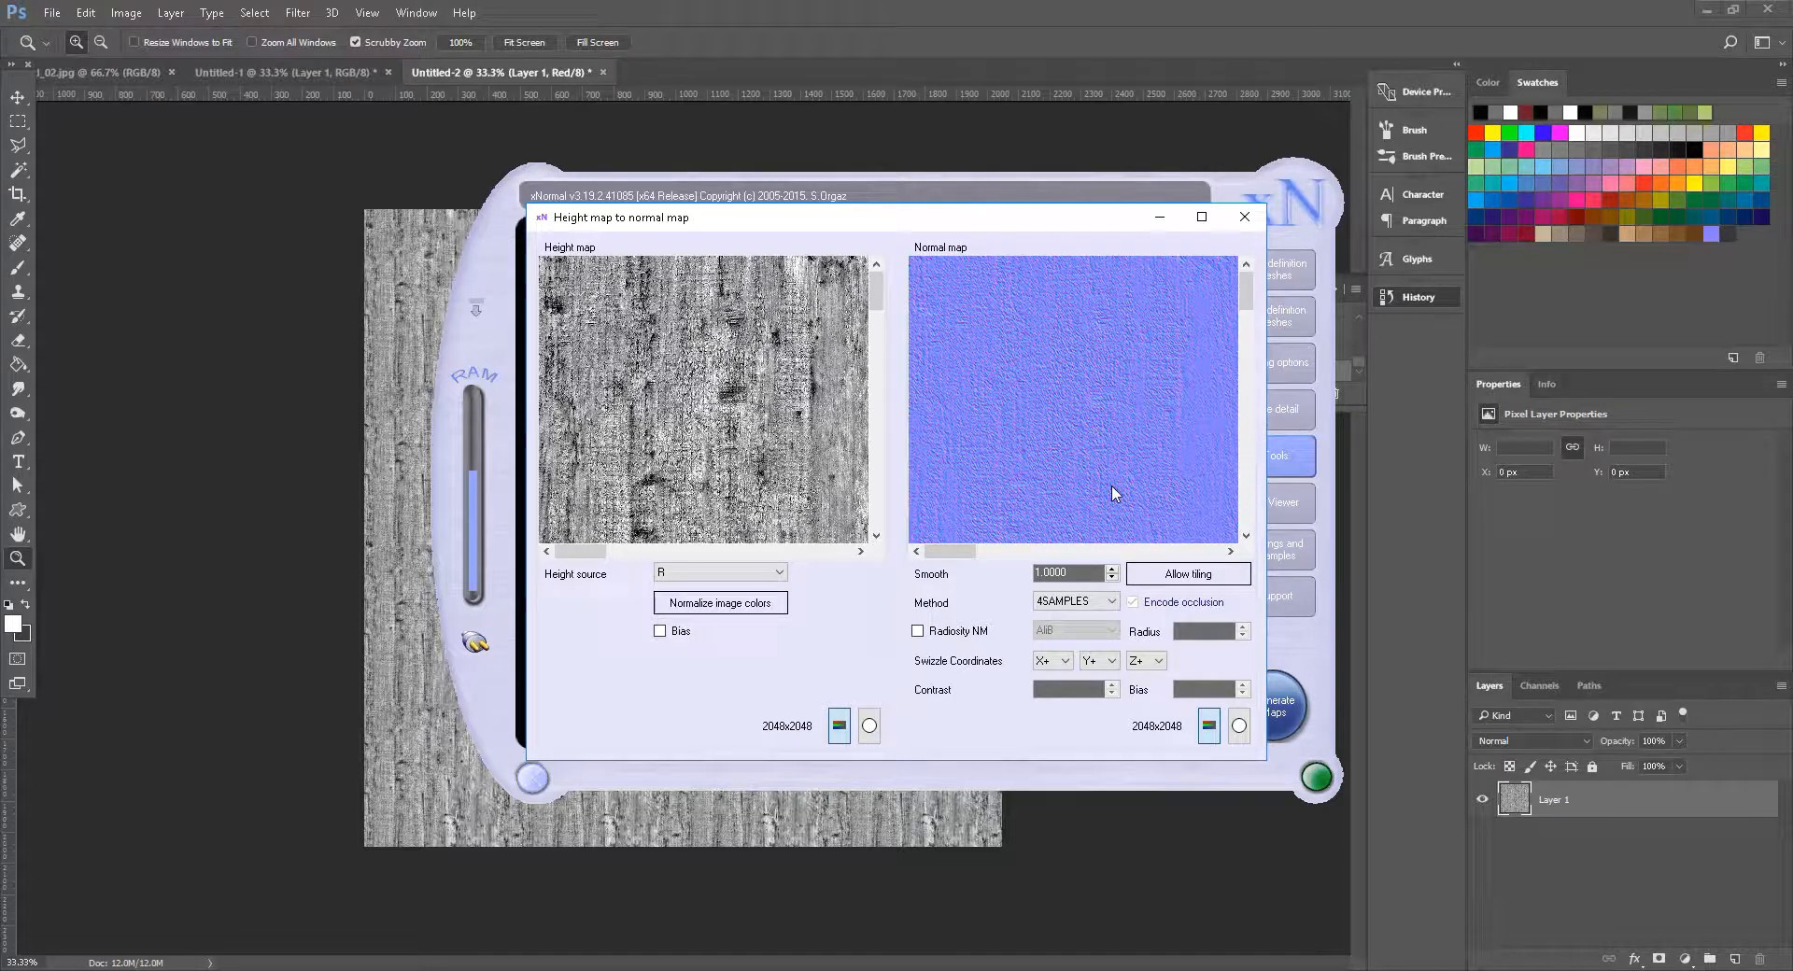
# Step: Save the generated normal map as a TGA file named WoodGrain_normal in the textures folder
pyautogui.rightClick(1034, 378)
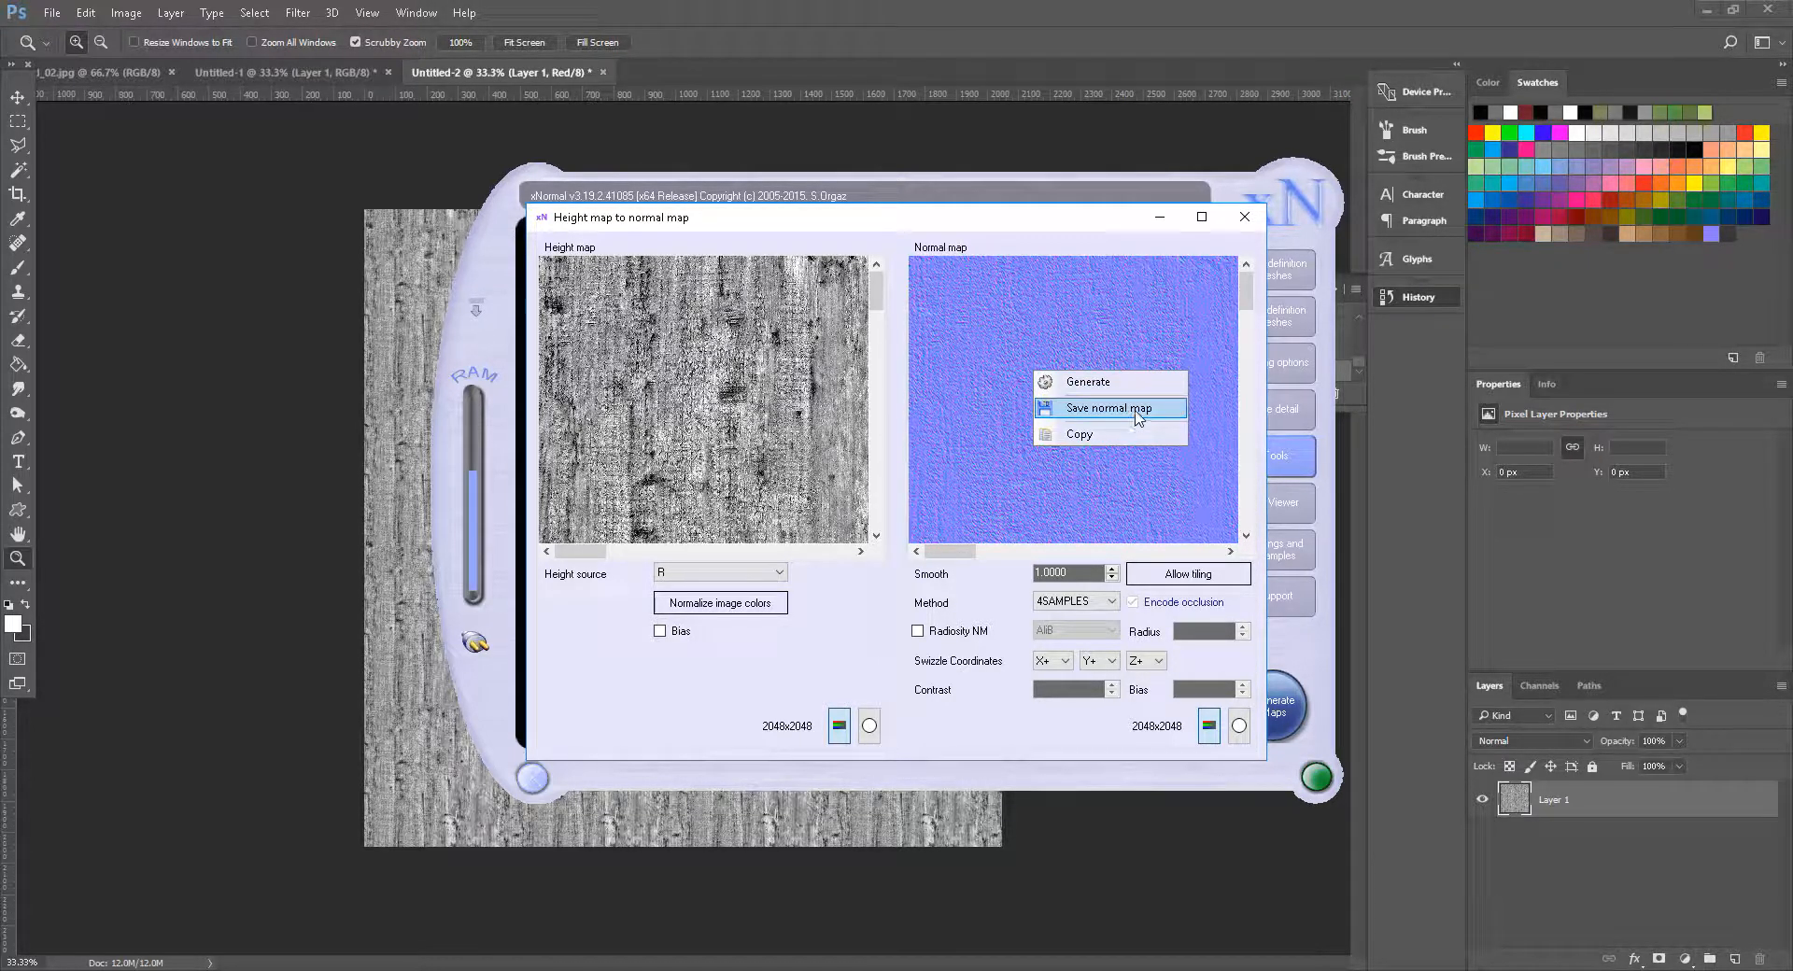
pyautogui.click(1135, 416)
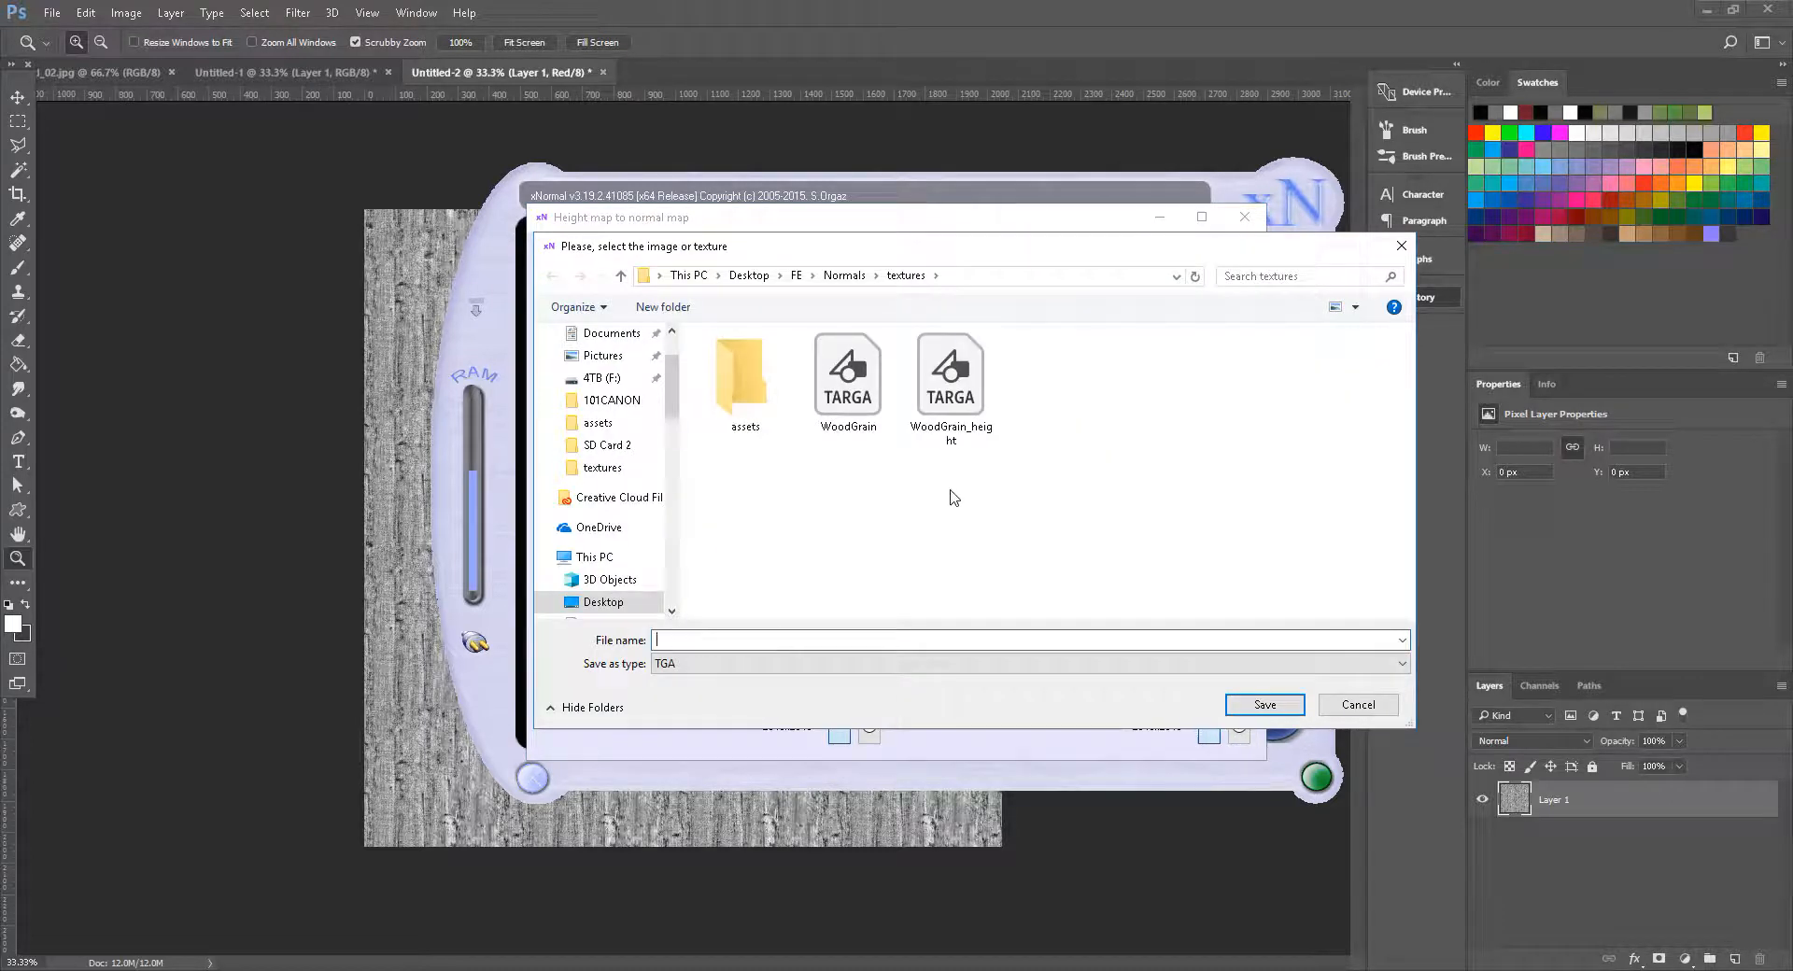
pyautogui.click(848, 383)
pyautogui.click(749, 641)
pyautogui.click(754, 639)
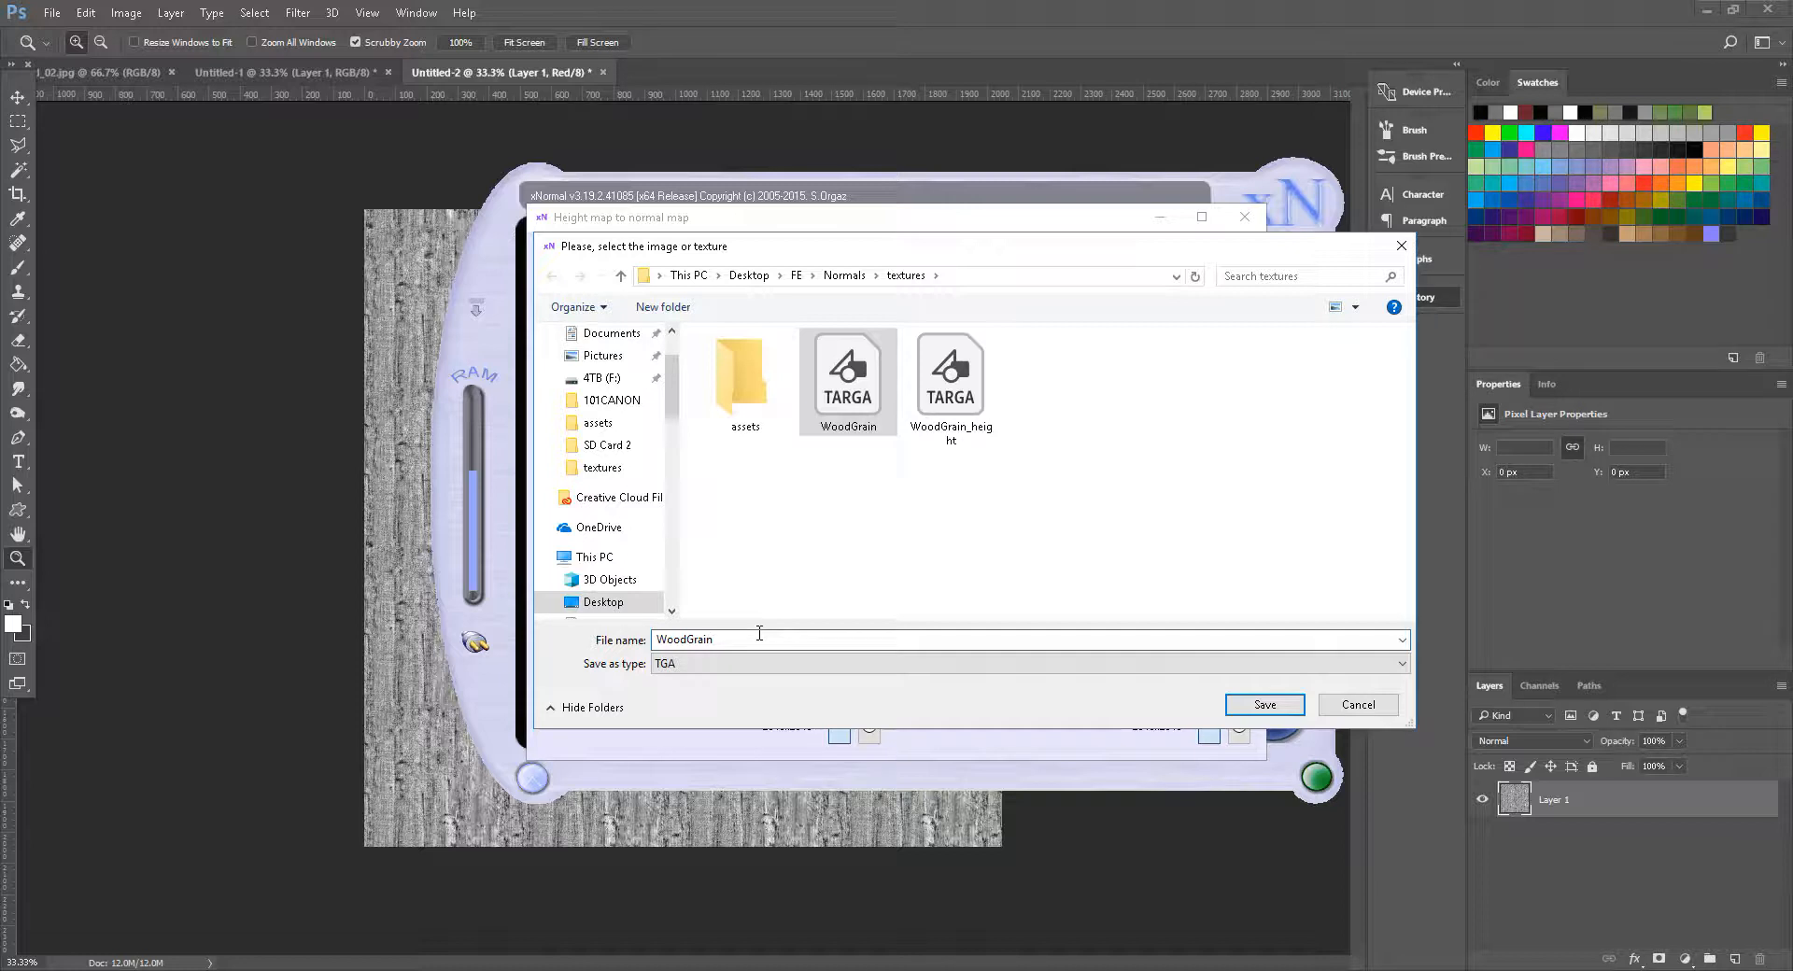
pyautogui.write('_normal')
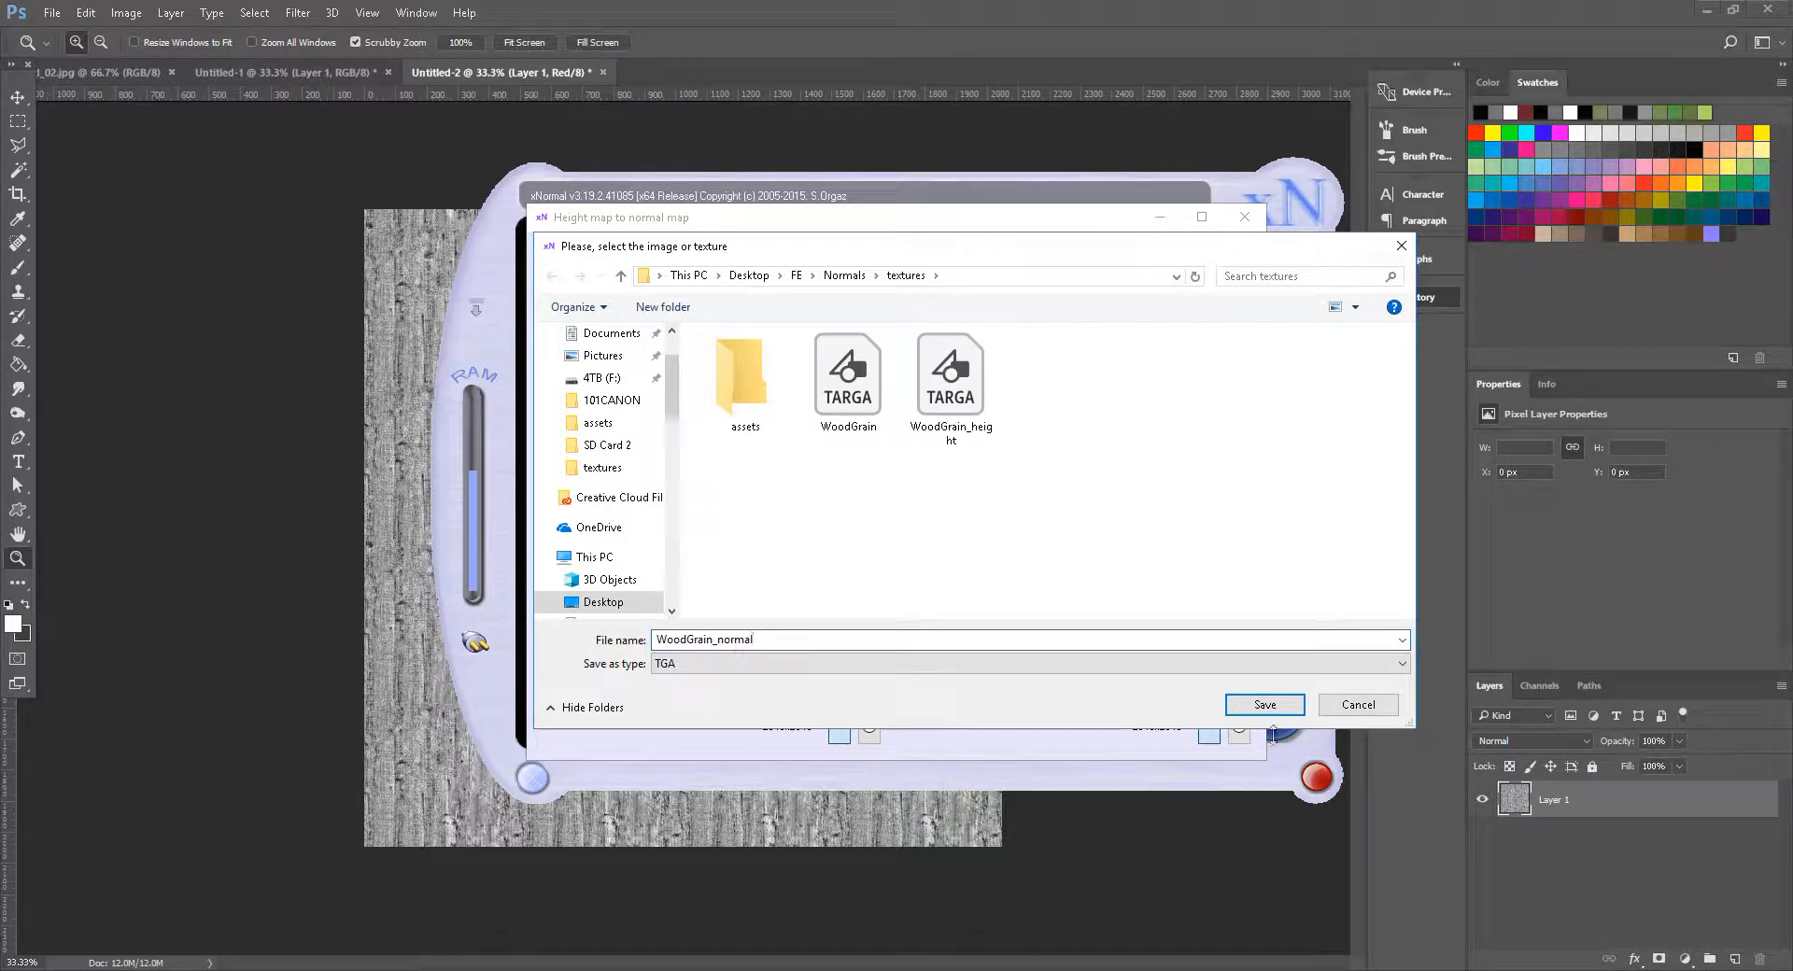
pyautogui.click(1272, 707)
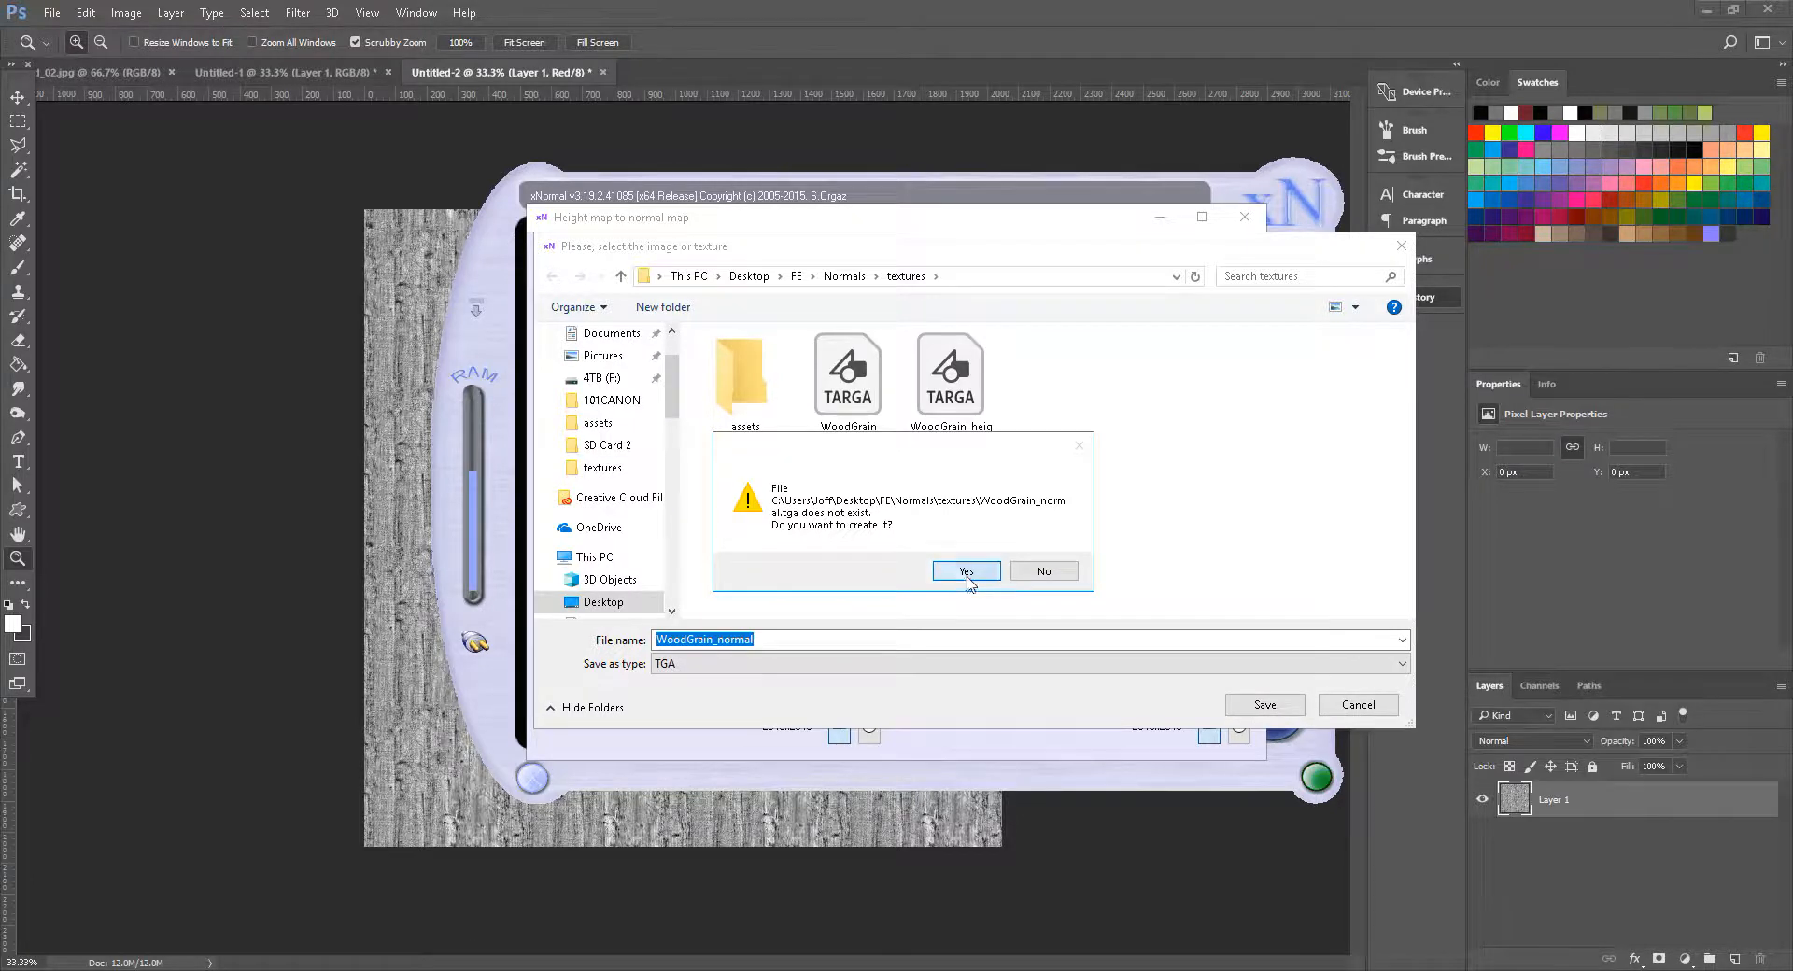
pyautogui.click(966, 571)
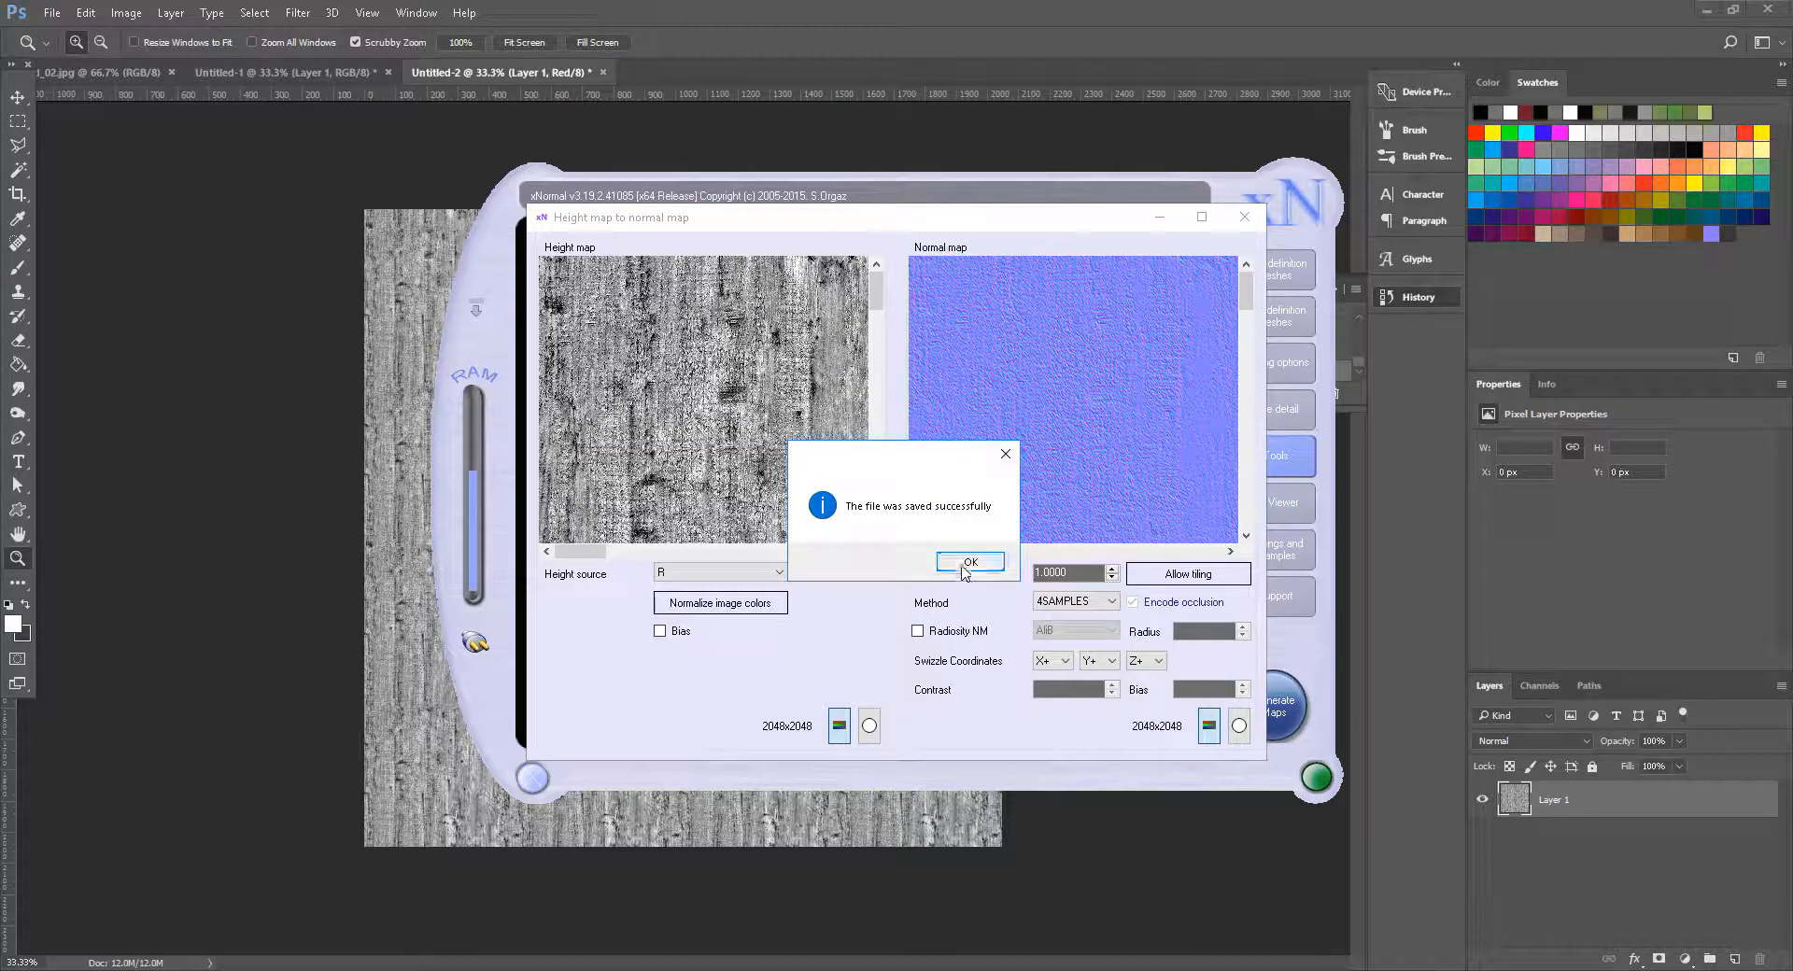
pyautogui.click(962, 565)
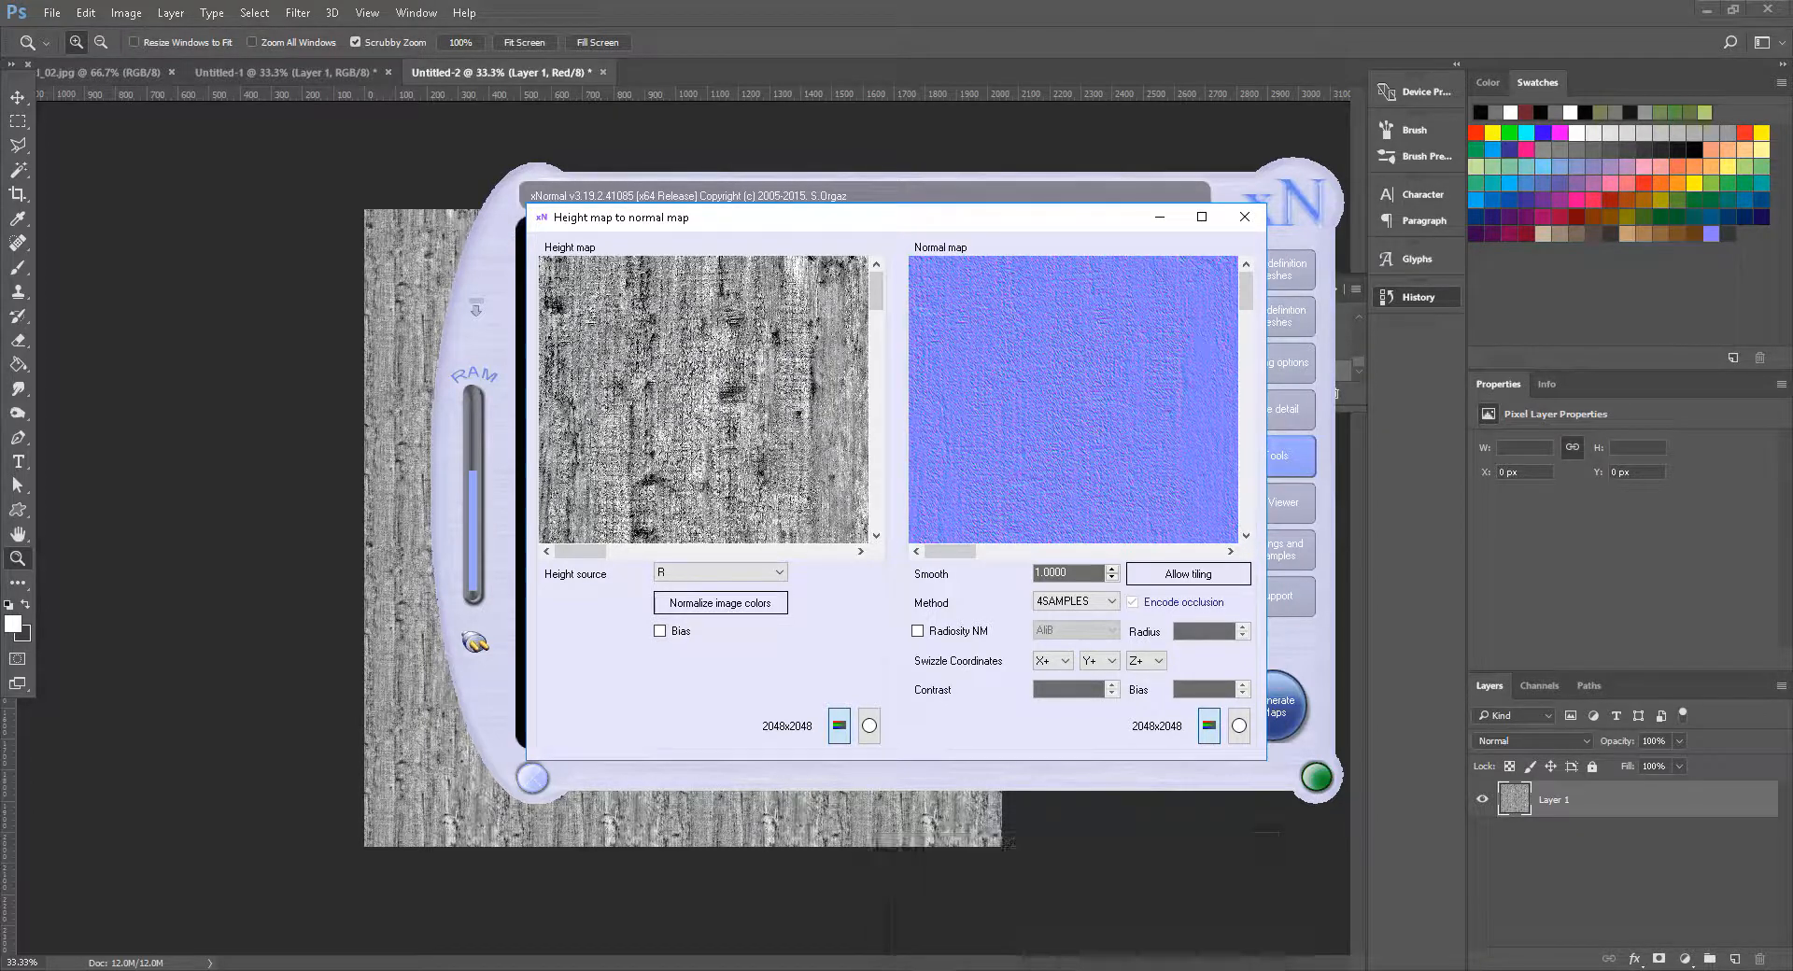
# Step: Switch to Maya and select the wood-textured plane pPlane2
pyautogui.moveTo(1077, 970)
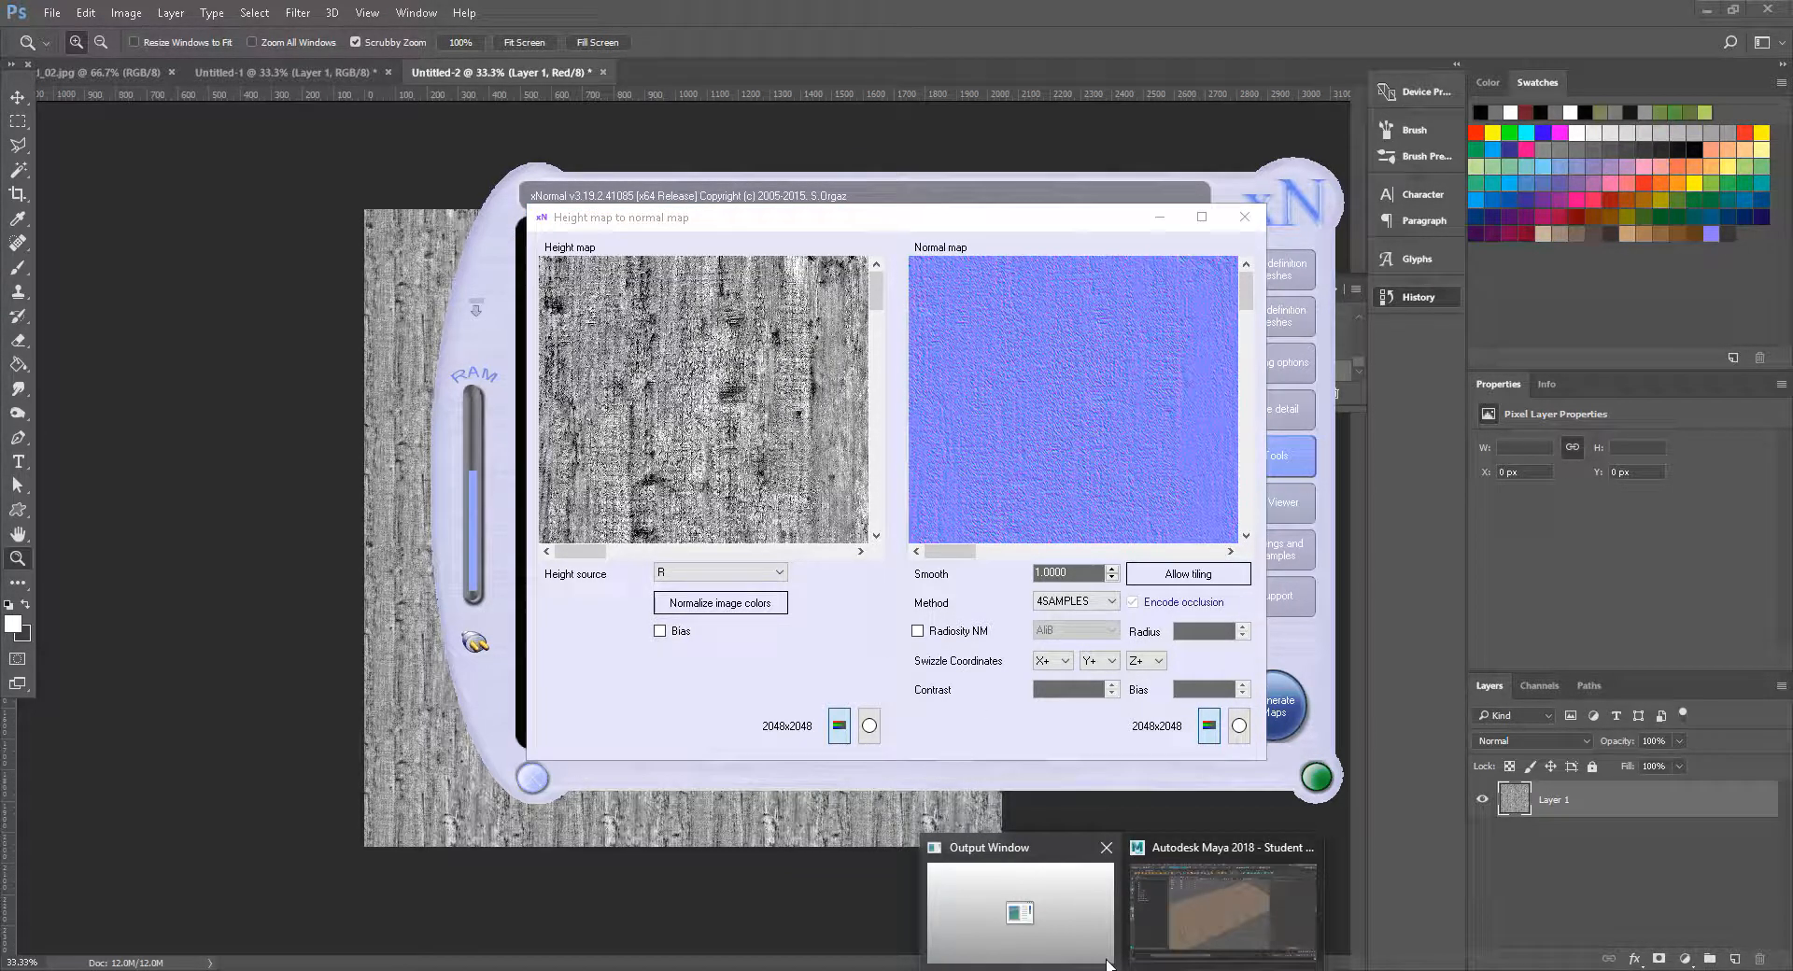
pyautogui.click(1083, 913)
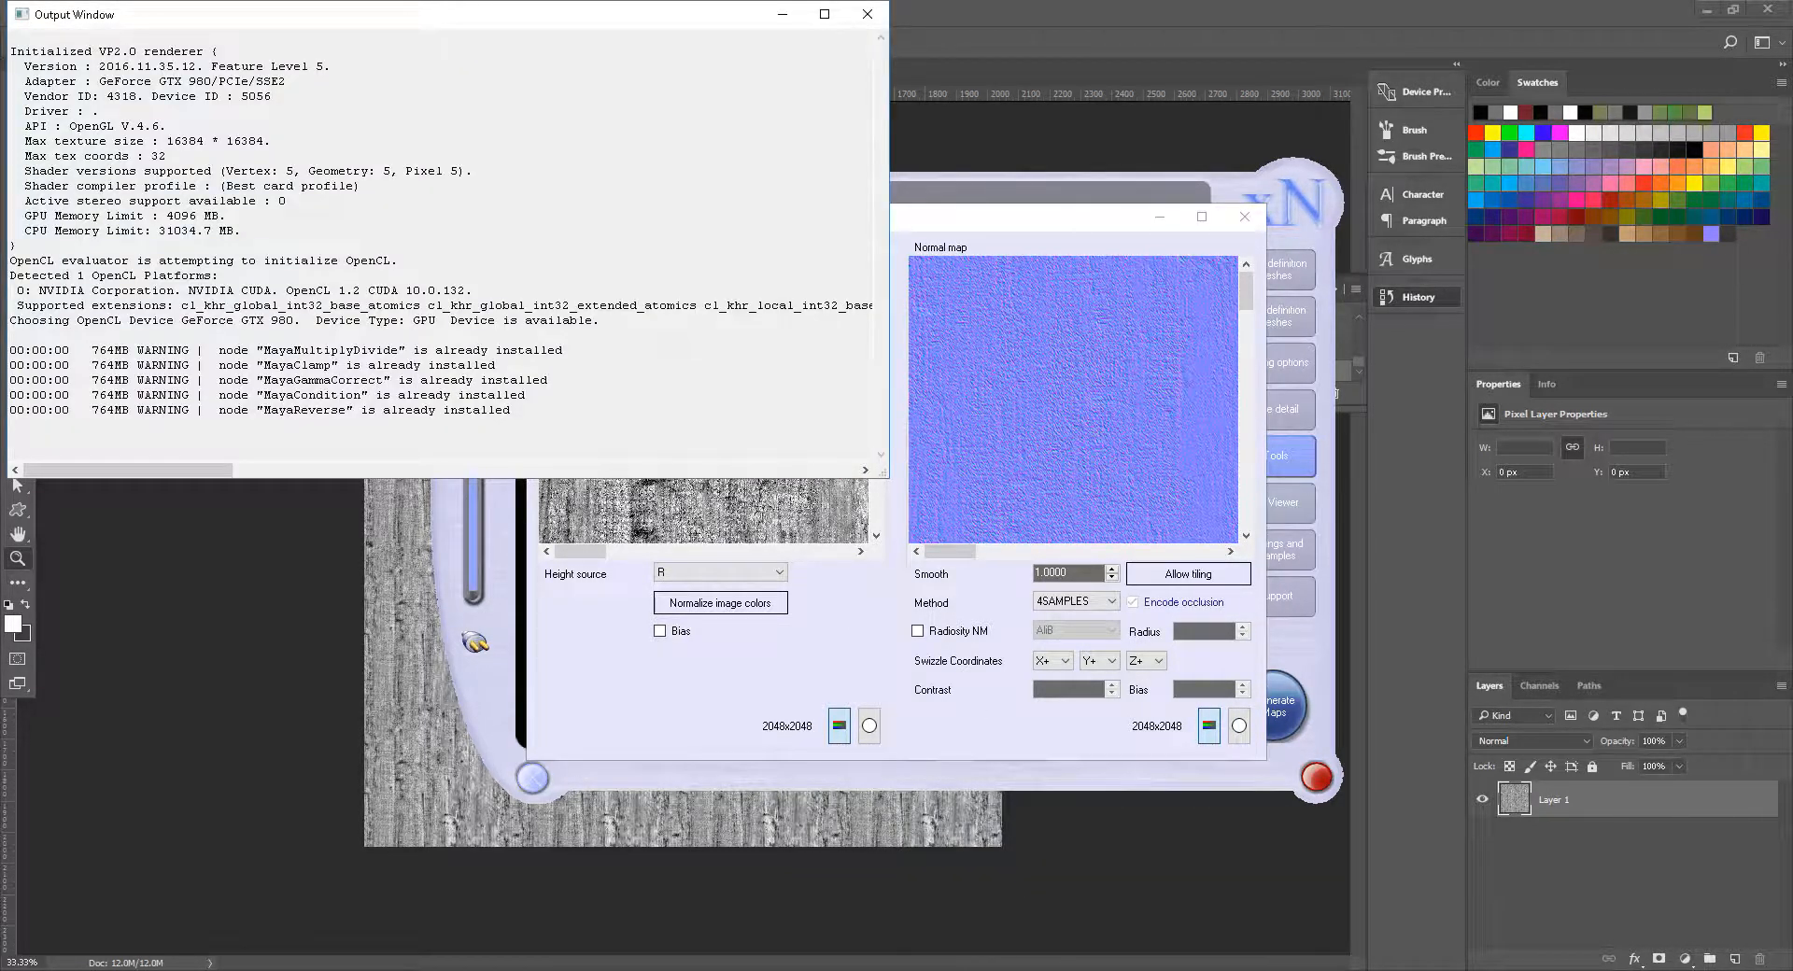
pyautogui.click(1157, 883)
pyautogui.moveTo(1037, 739); pyautogui.dragTo(920, 666)
pyautogui.click(942, 502)
pyautogui.moveTo(1012, 586); pyautogui.dragTo(985, 644)
pyautogui.click(985, 645)
pyautogui.click(980, 605)
pyautogui.scroll(-2, 1028, 651)
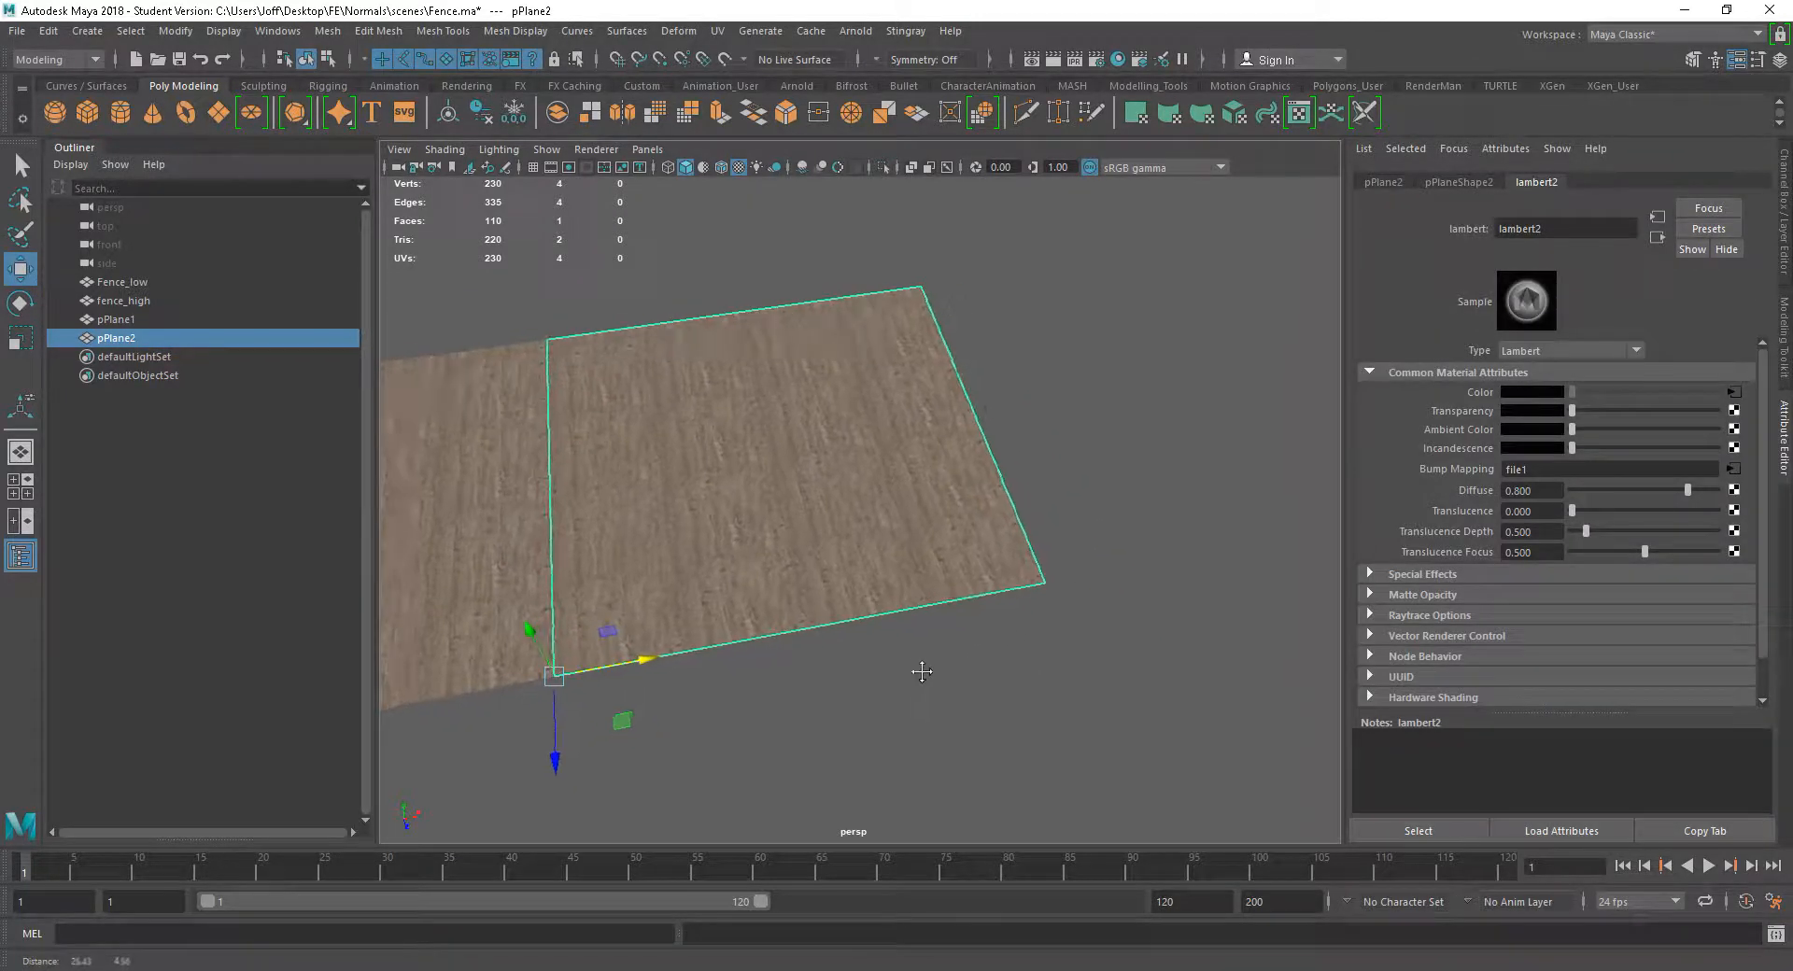
# Step: Assign a new Lambert material to the selected plane pPlane2
pyautogui.rightClick(793, 546)
pyautogui.rightClick(808, 546)
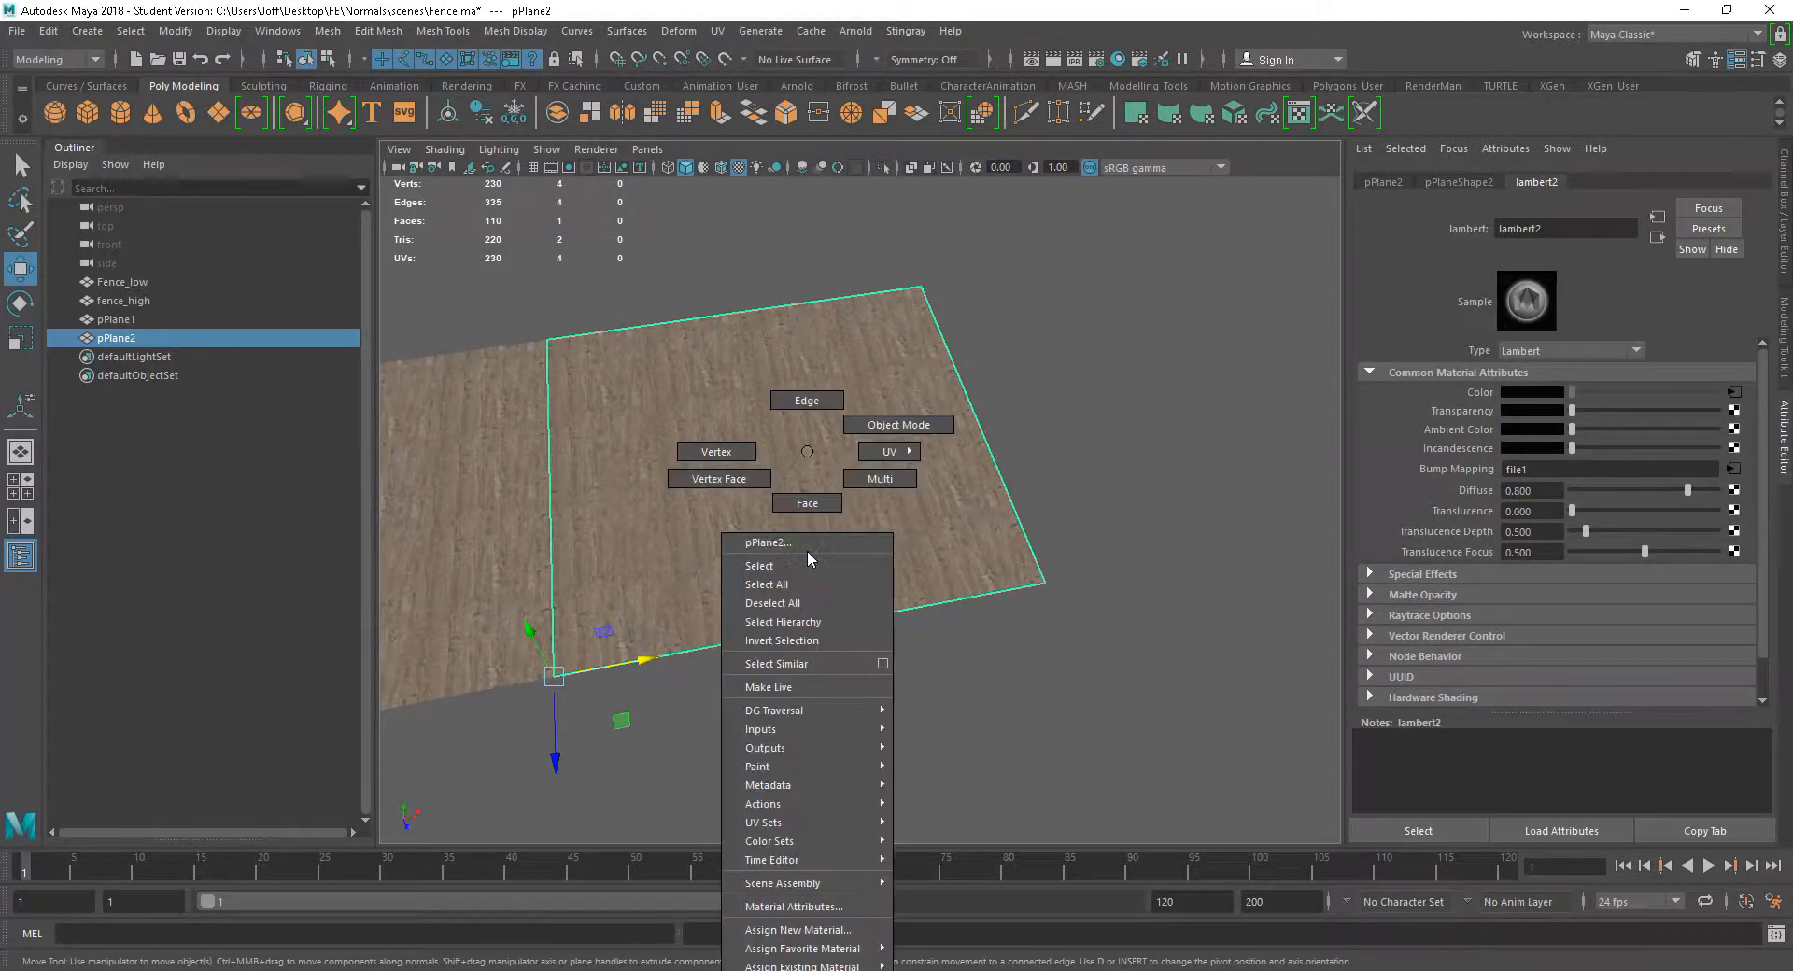
pyautogui.click(802, 930)
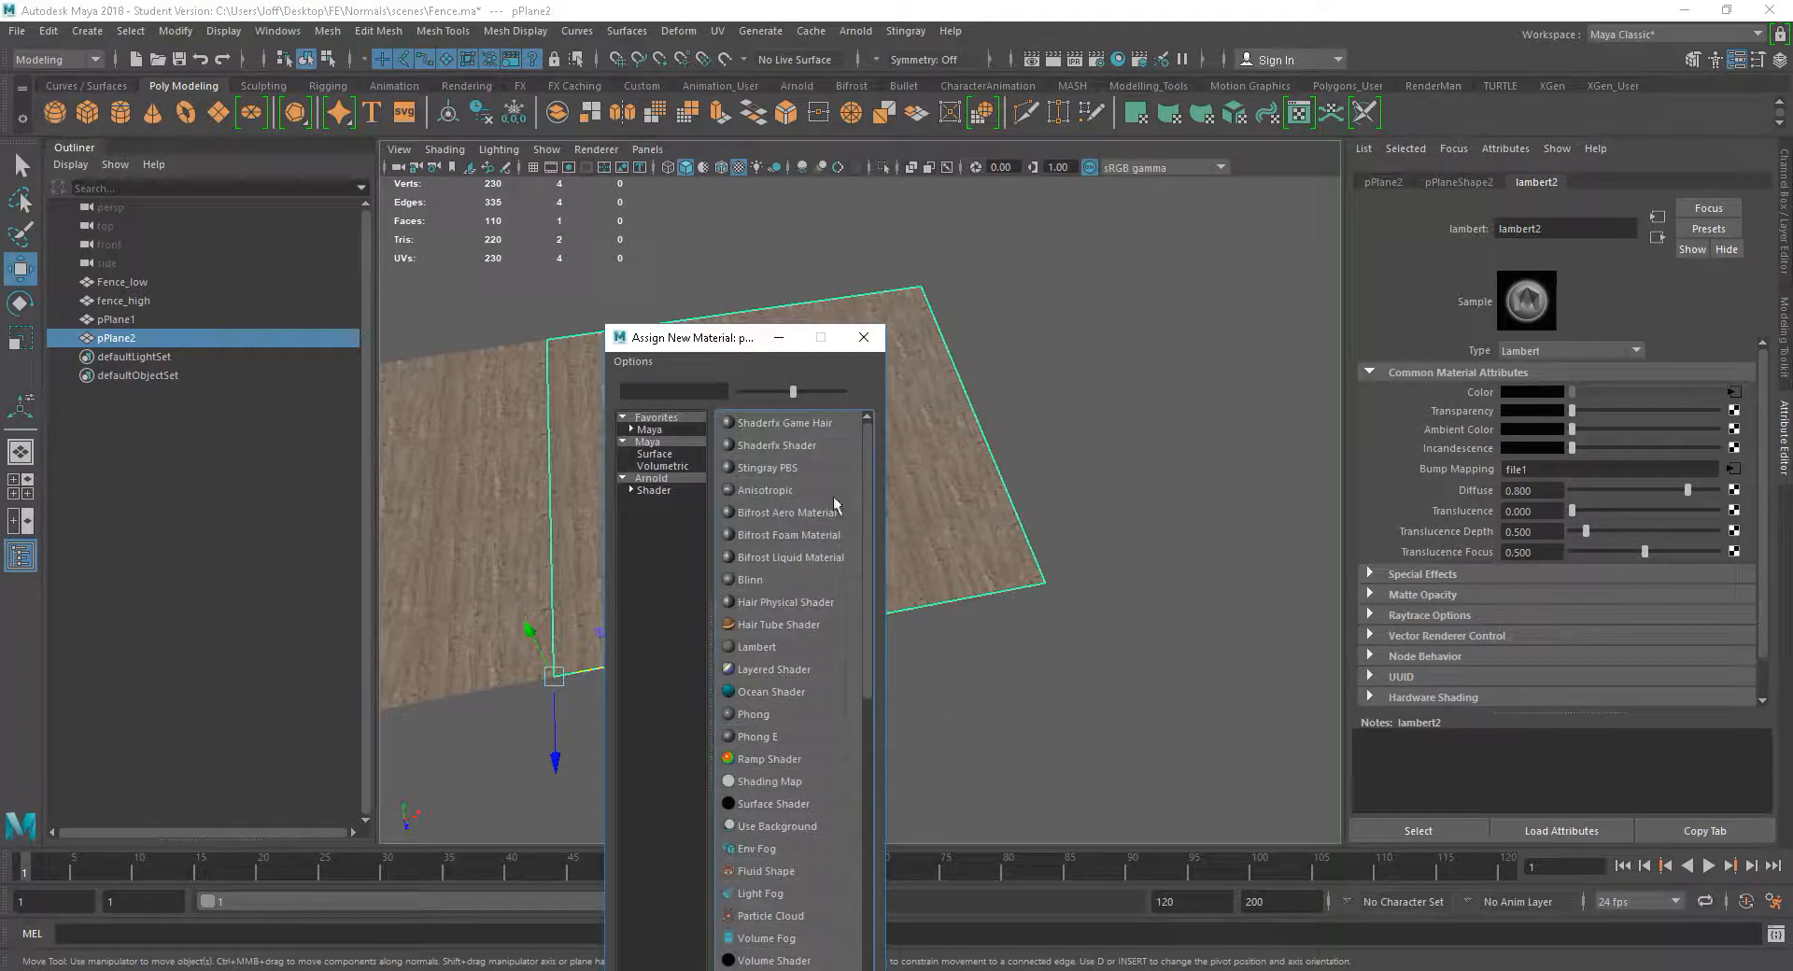
pyautogui.click(748, 647)
pyautogui.scroll(3, 1205, 522)
pyautogui.scroll(3, 1204, 551)
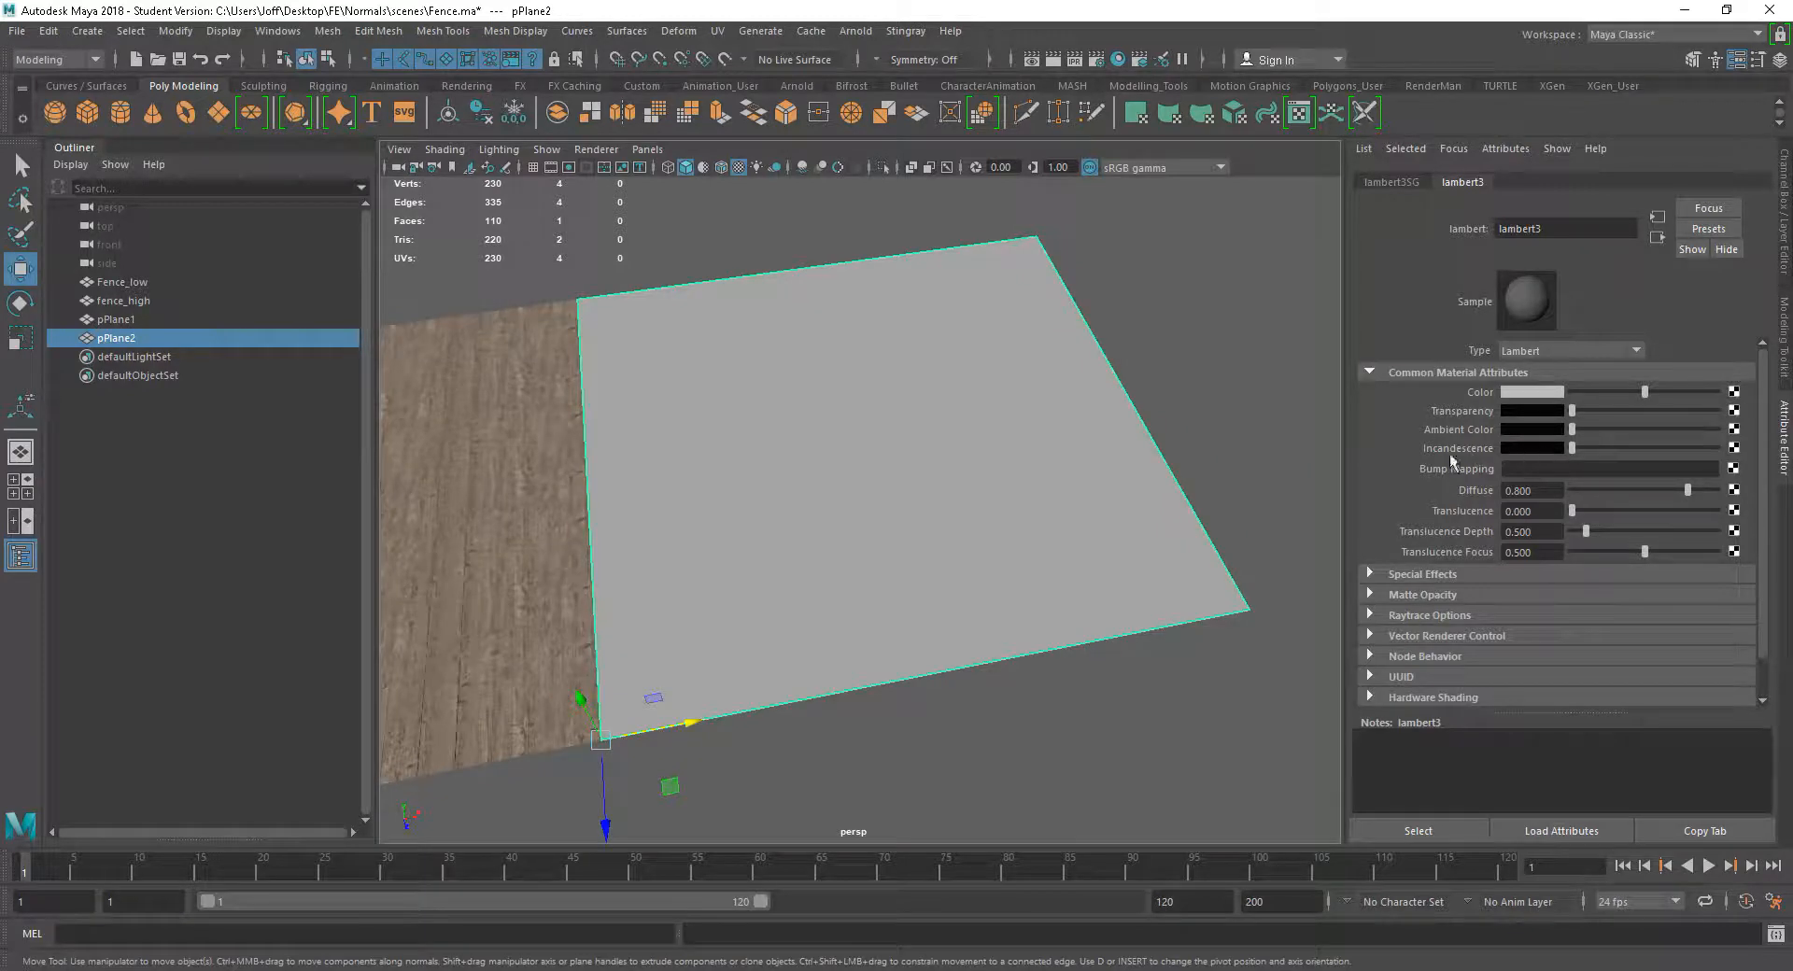
# Step: Connect a file texture to the new Lambert's bump mapping and set the bump node to interpret it as normals
pyautogui.click(1731, 471)
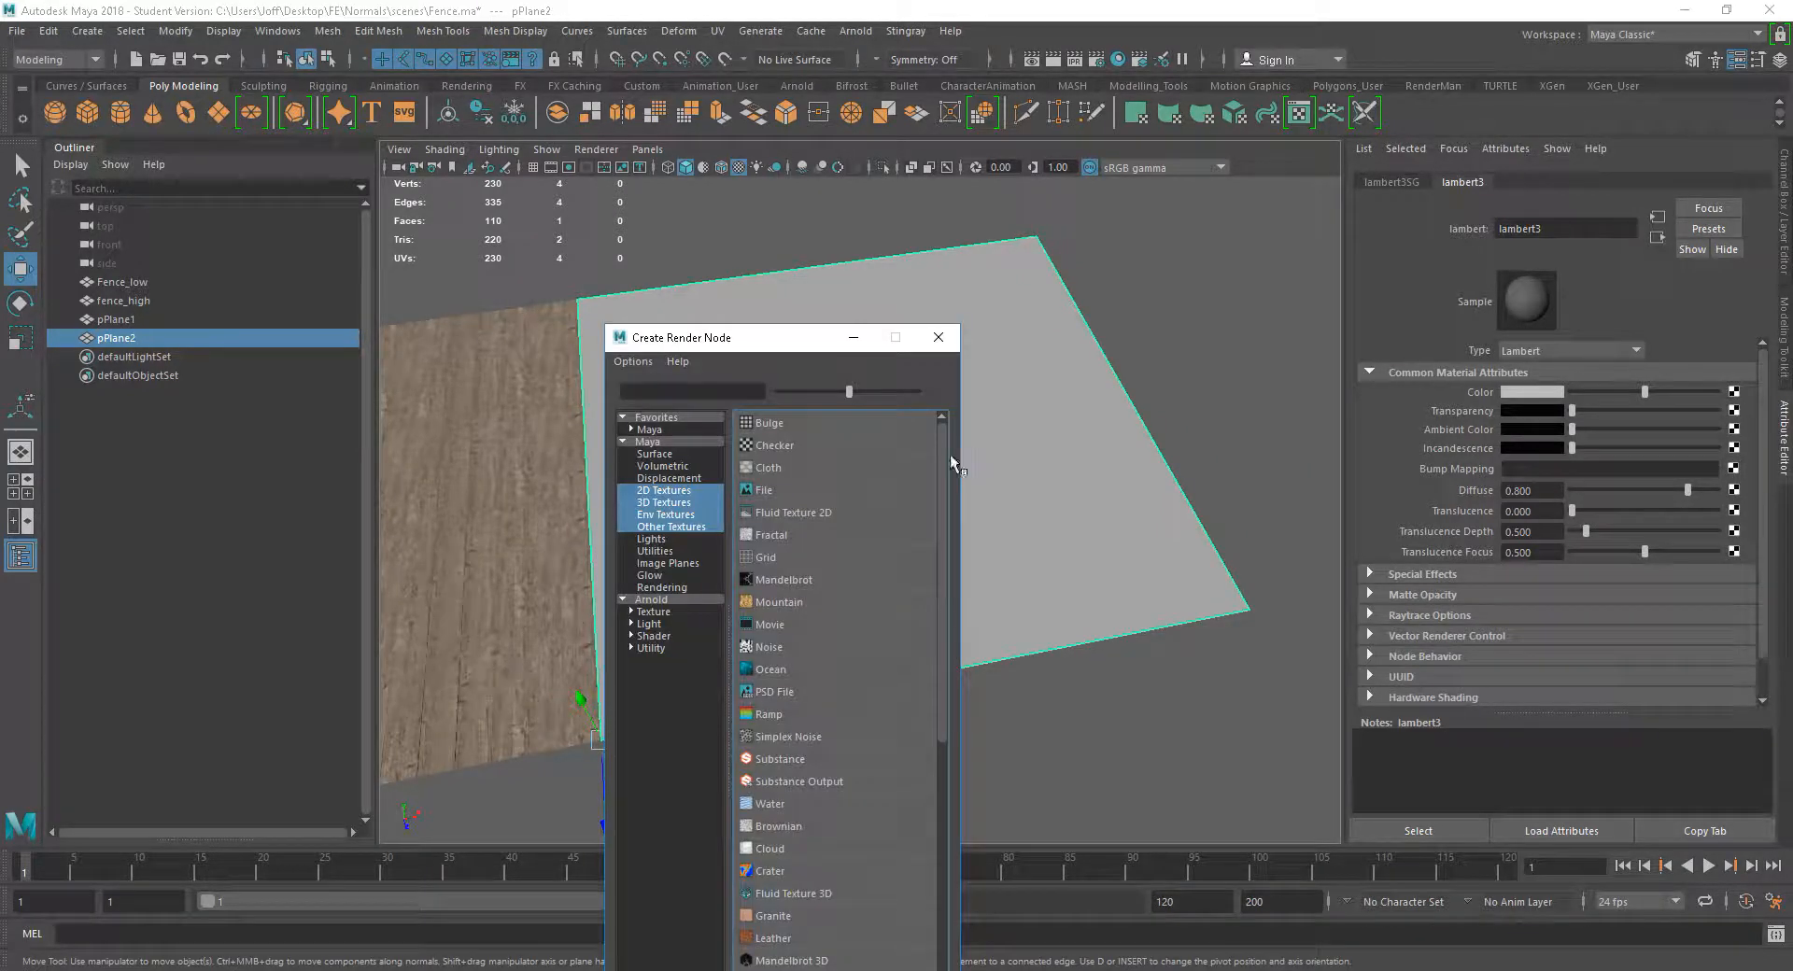
pyautogui.click(763, 492)
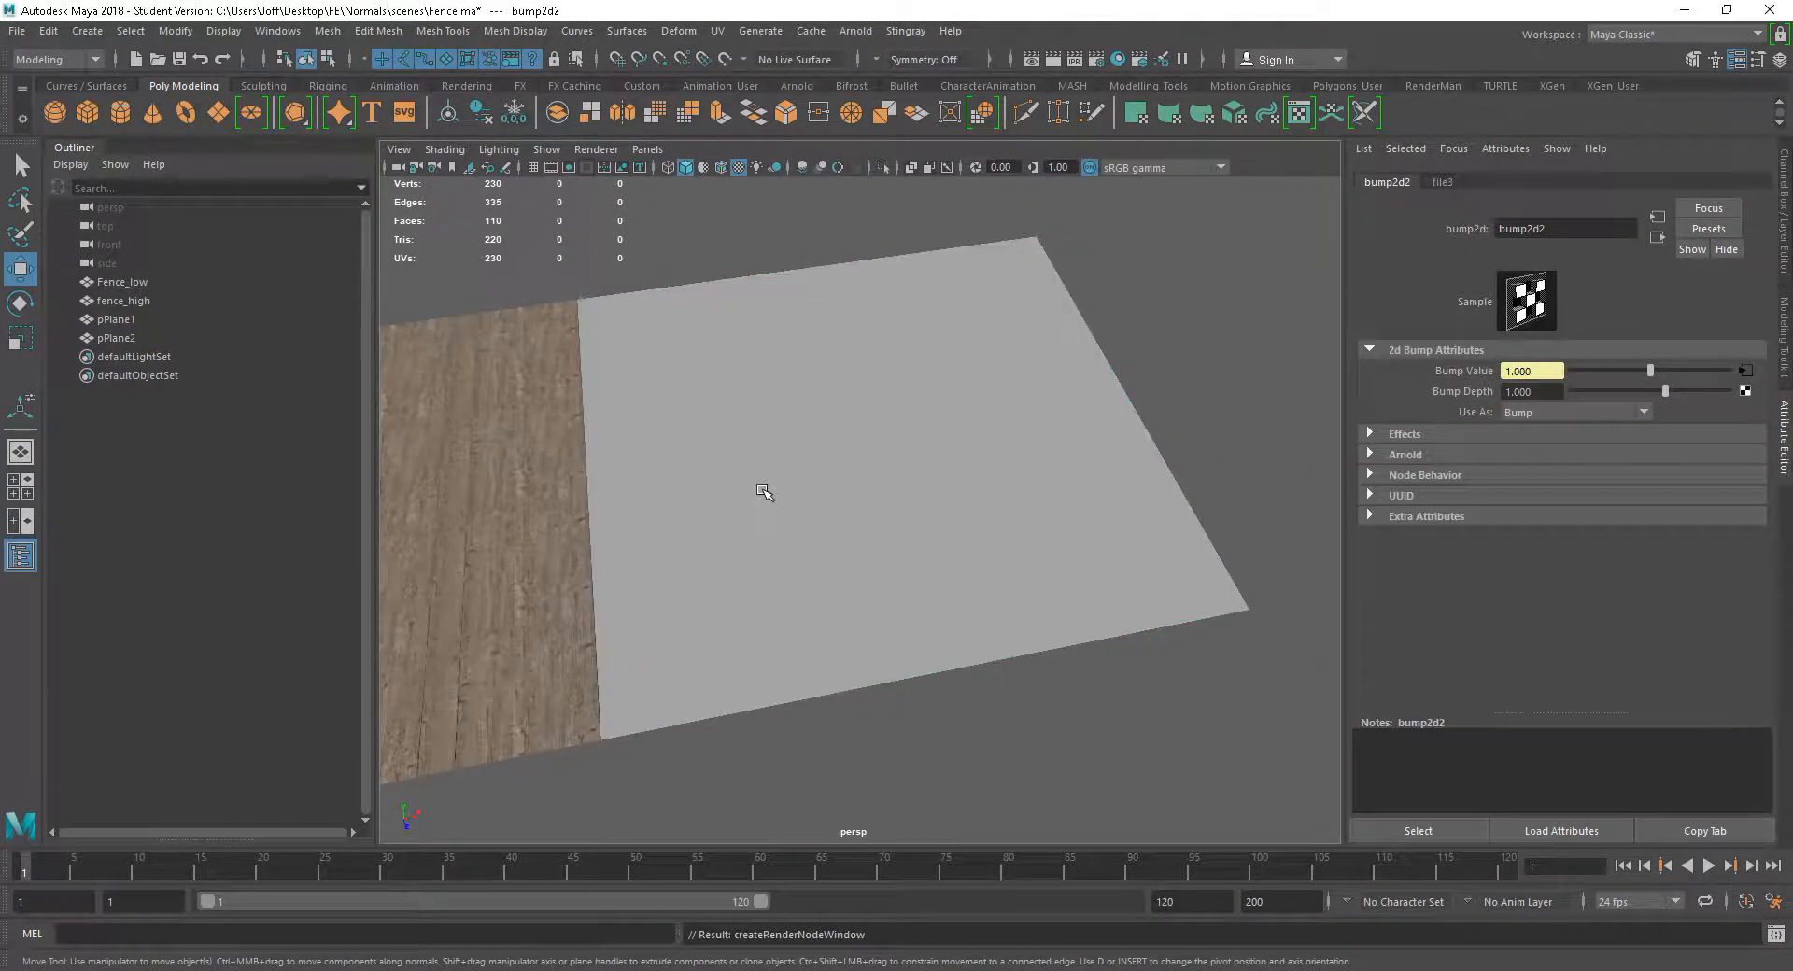
pyautogui.click(1540, 413)
pyautogui.click(1552, 454)
# Step: Load WoodGrain_normal.tga from the textures folder as the image of the bump node's file texture
pyautogui.click(1746, 371)
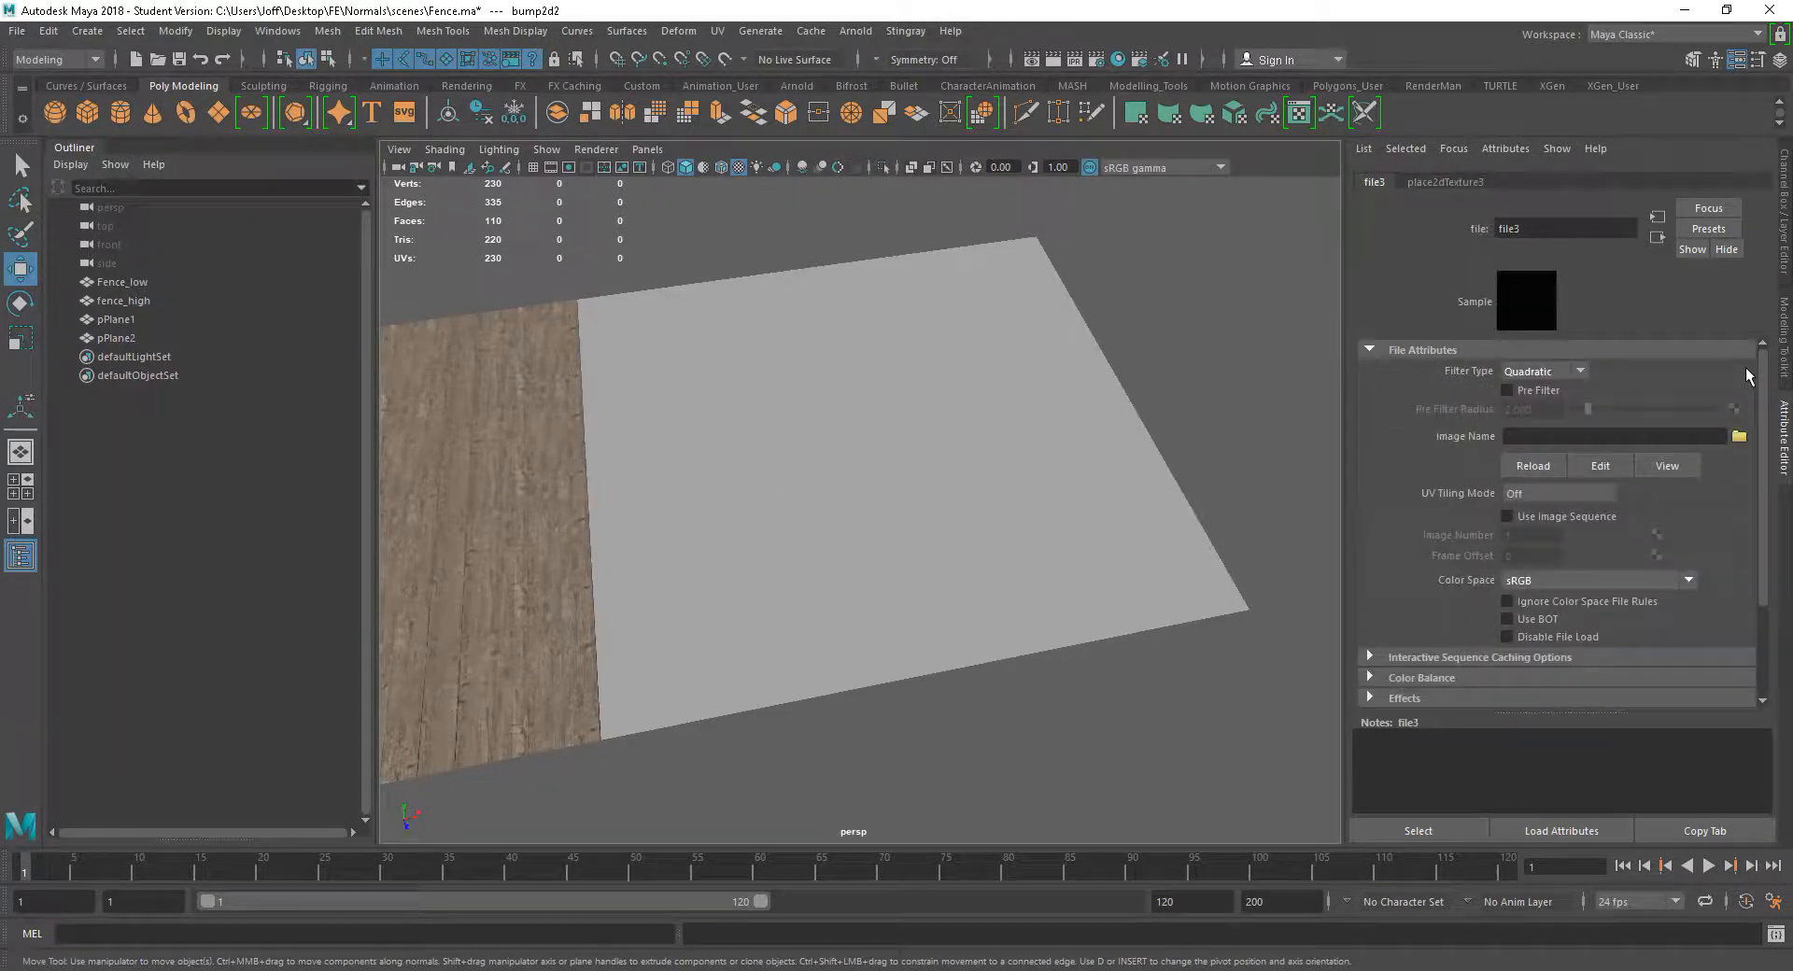
pyautogui.click(1739, 435)
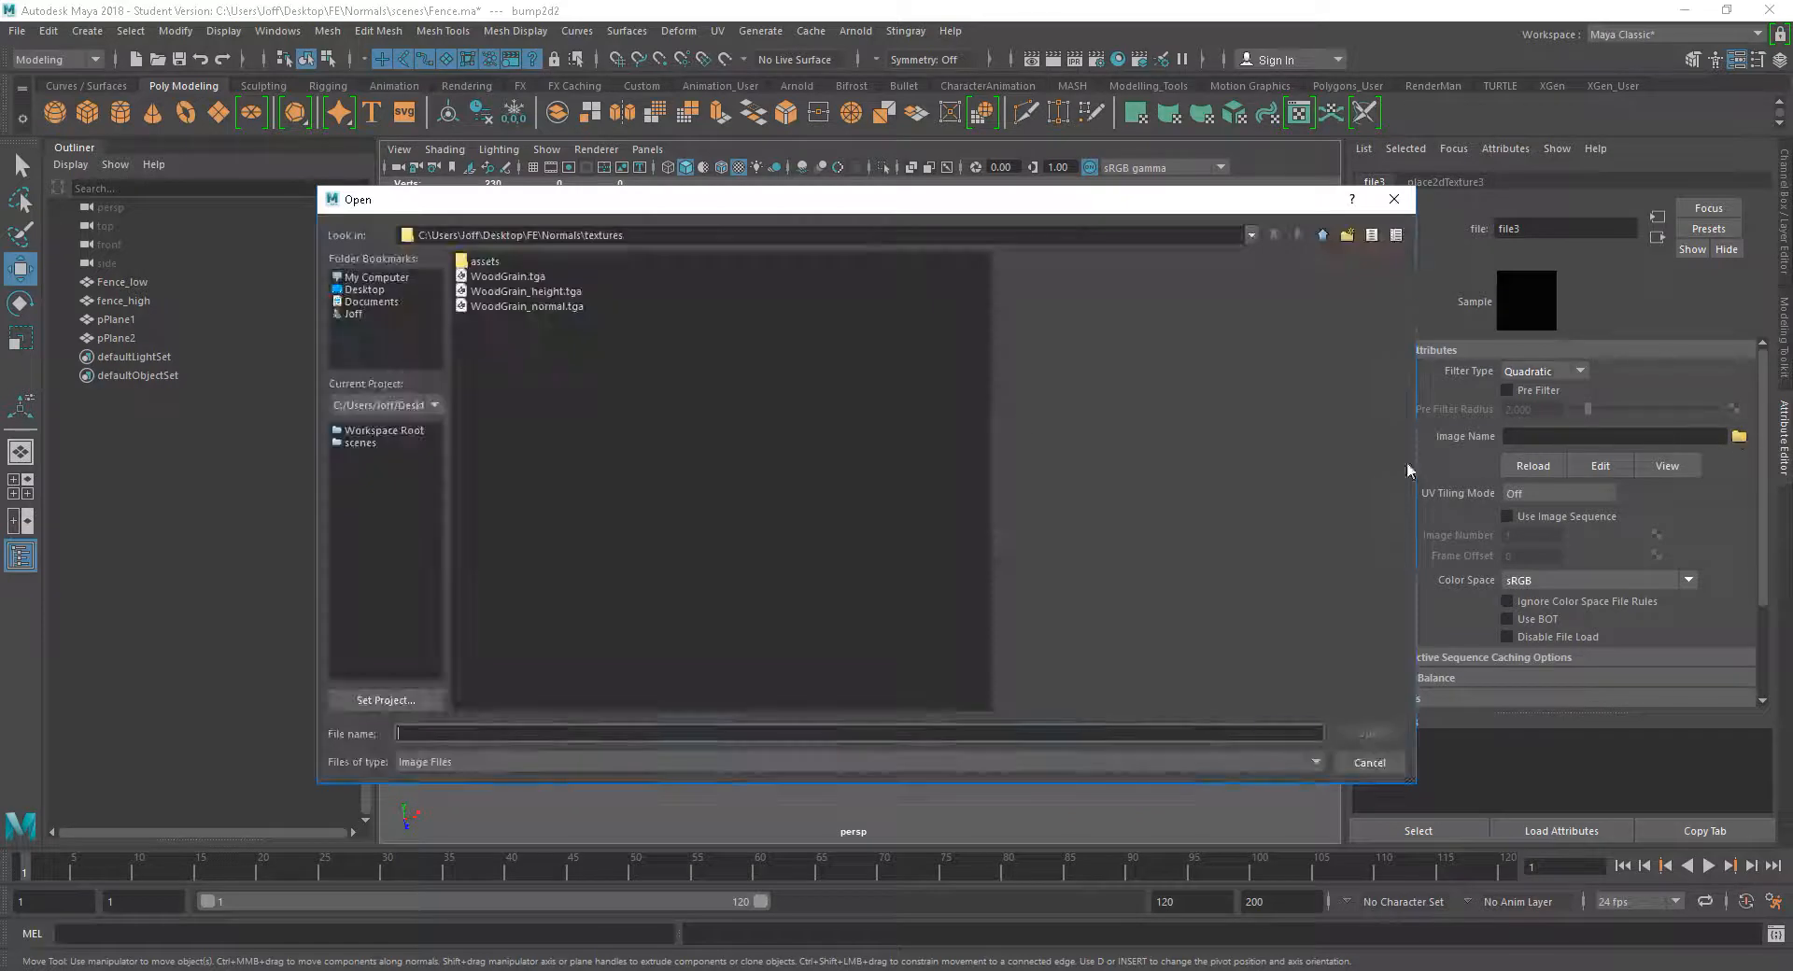
pyautogui.click(533, 312)
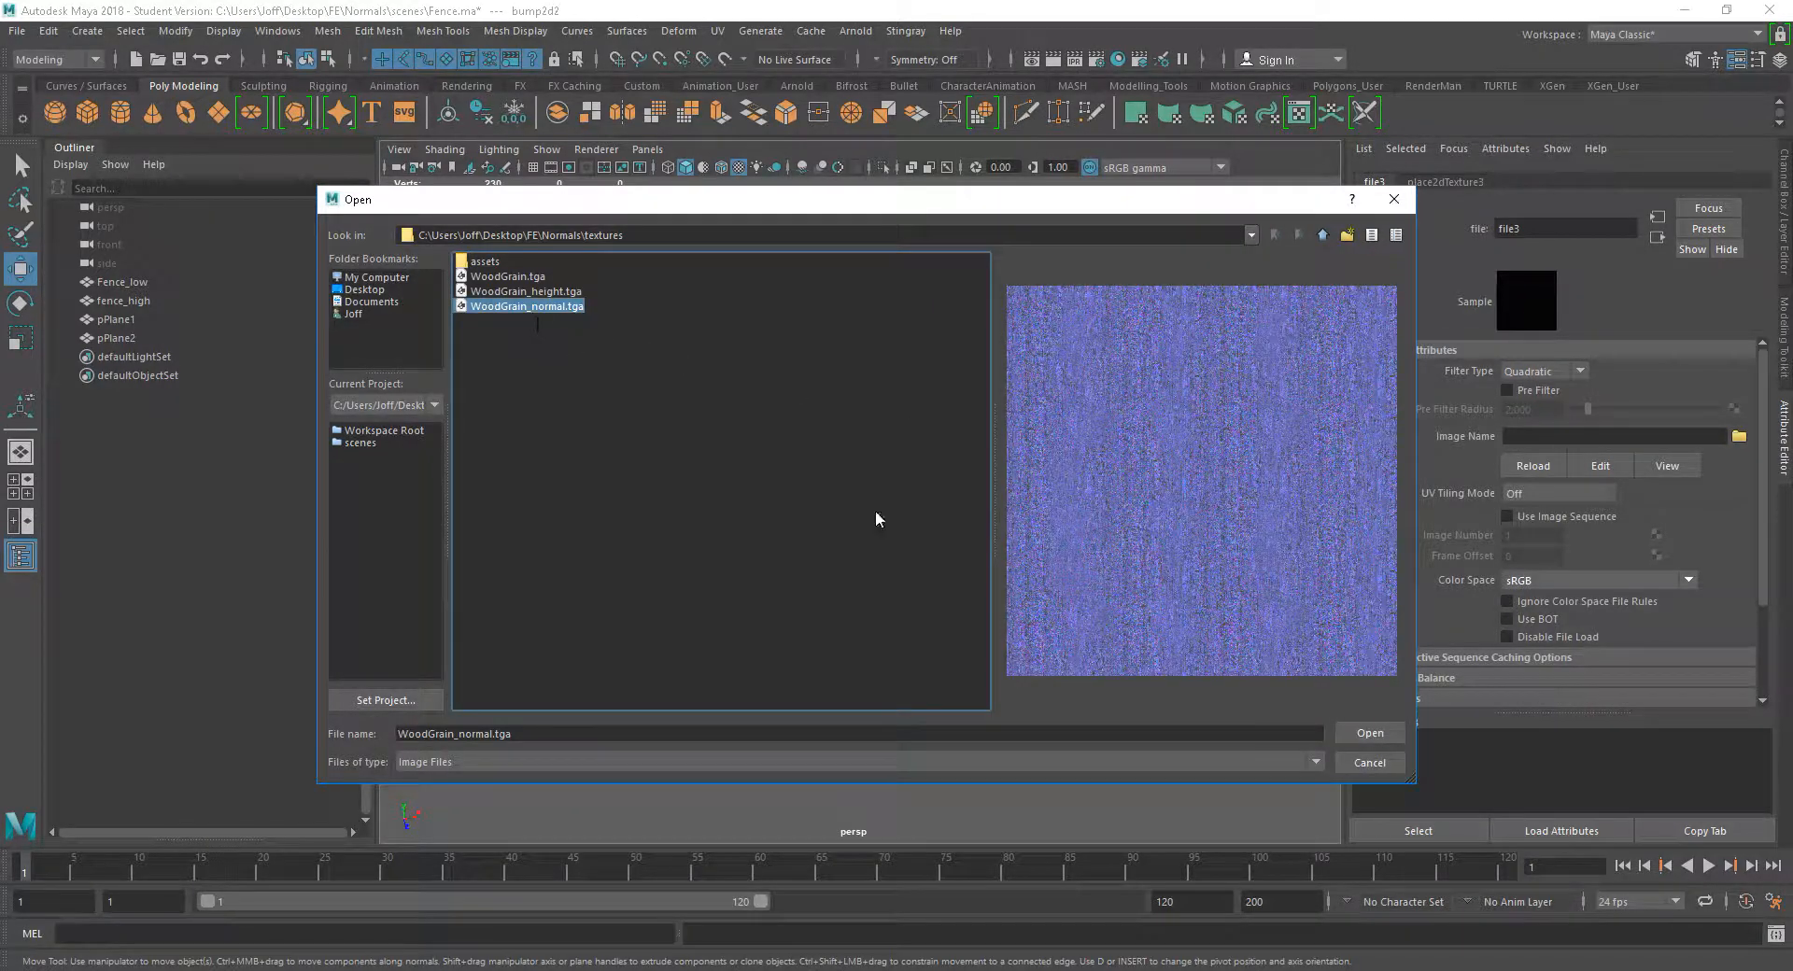
pyautogui.click(1370, 733)
pyautogui.moveTo(967, 644)
pyautogui.mouseDown()
pyautogui.moveTo(856, 572)
pyautogui.moveTo(1105, 656)
pyautogui.moveTo(948, 581)
pyautogui.moveTo(1022, 647)
pyautogui.moveTo(1040, 632)
pyautogui.moveTo(1000, 612)
pyautogui.moveTo(1011, 645)
pyautogui.moveTo(936, 584)
pyautogui.moveTo(949, 520)
pyautogui.moveTo(865, 541)
pyautogui.moveTo(912, 573)
pyautogui.moveTo(852, 544)
pyautogui.moveTo(1024, 681)
pyautogui.moveTo(876, 513)
pyautogui.moveTo(897, 501)
pyautogui.moveTo(868, 451)
pyautogui.moveTo(859, 523)
pyautogui.moveTo(853, 500)
pyautogui.moveTo(984, 584)
pyautogui.moveTo(932, 569)
pyautogui.moveTo(941, 551)
pyautogui.moveTo(1213, 679)
pyautogui.moveTo(840, 548)
pyautogui.moveTo(761, 487)
pyautogui.moveTo(912, 584)
pyautogui.moveTo(849, 557)
pyautogui.moveTo(852, 608)
pyautogui.moveTo(957, 630)
pyautogui.moveTo(1108, 524)
pyautogui.moveTo(1068, 508)
pyautogui.moveTo(797, 592)
pyautogui.moveTo(810, 535)
pyautogui.moveTo(1000, 484)
pyautogui.moveTo(916, 628)
pyautogui.moveTo(956, 620)
pyautogui.mouseUp()
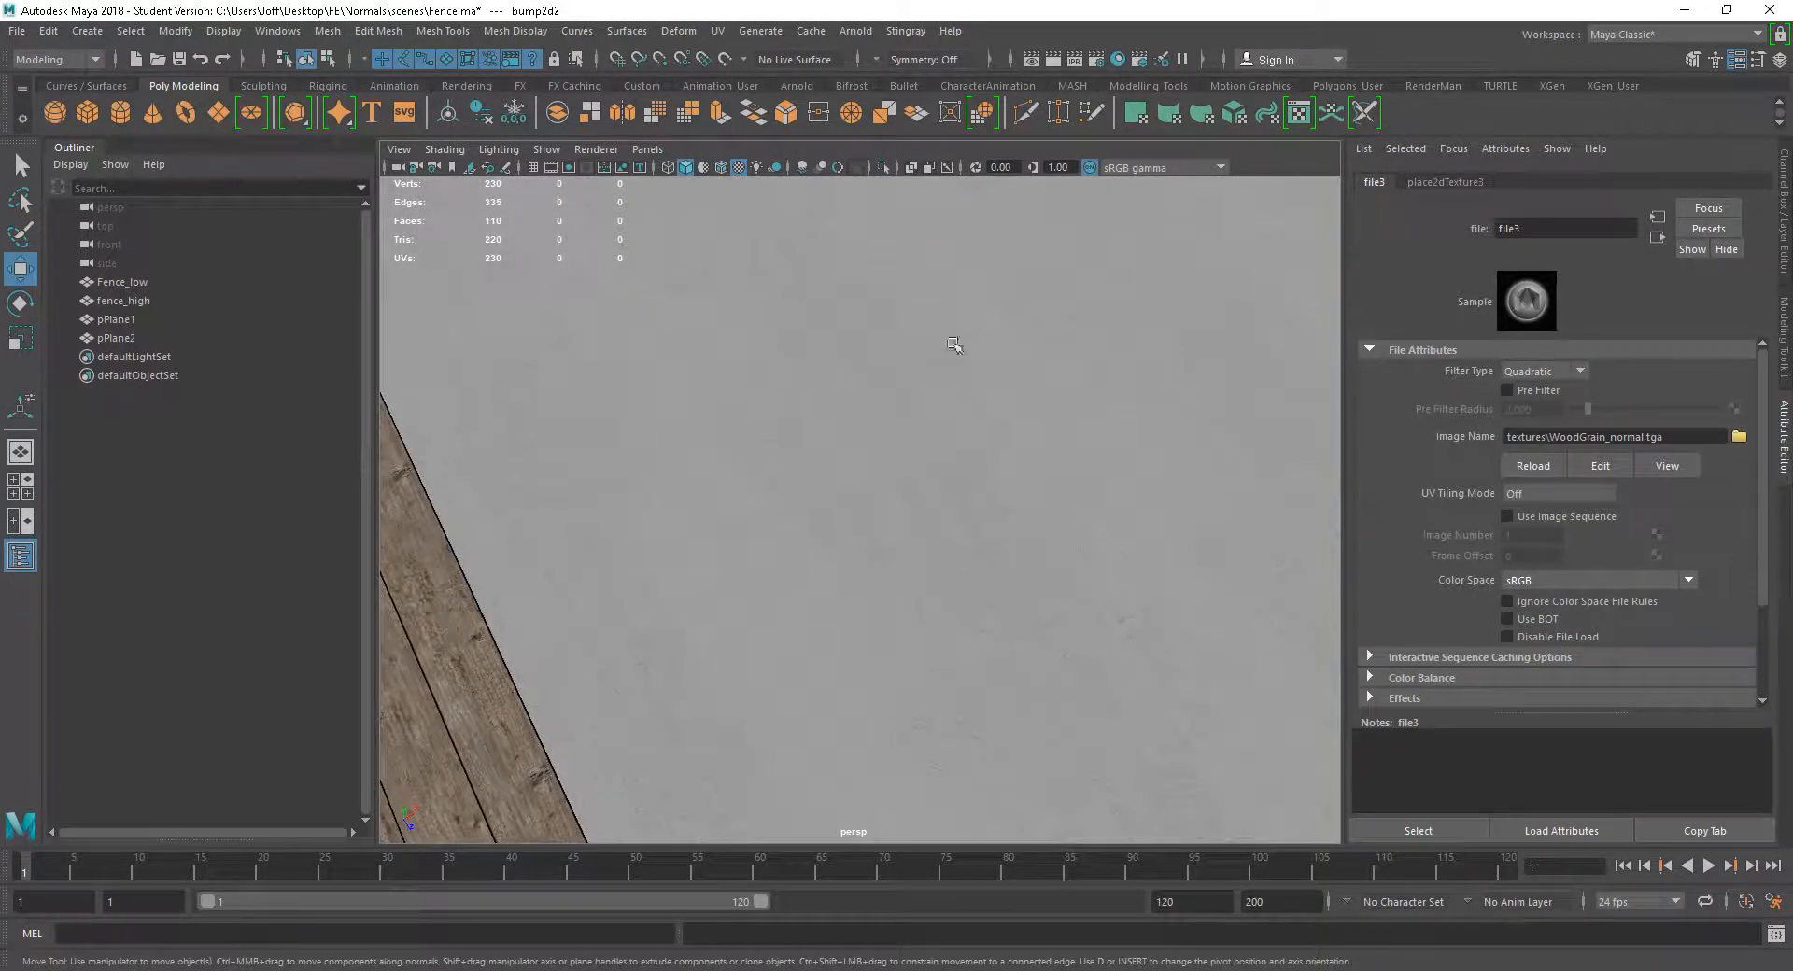
pyautogui.moveTo(925, 495); pyautogui.dragTo(1033, 688)
pyautogui.moveTo(950, 594)
pyautogui.mouseDown()
pyautogui.moveTo(984, 608)
pyautogui.moveTo(956, 560)
pyautogui.mouseUp()
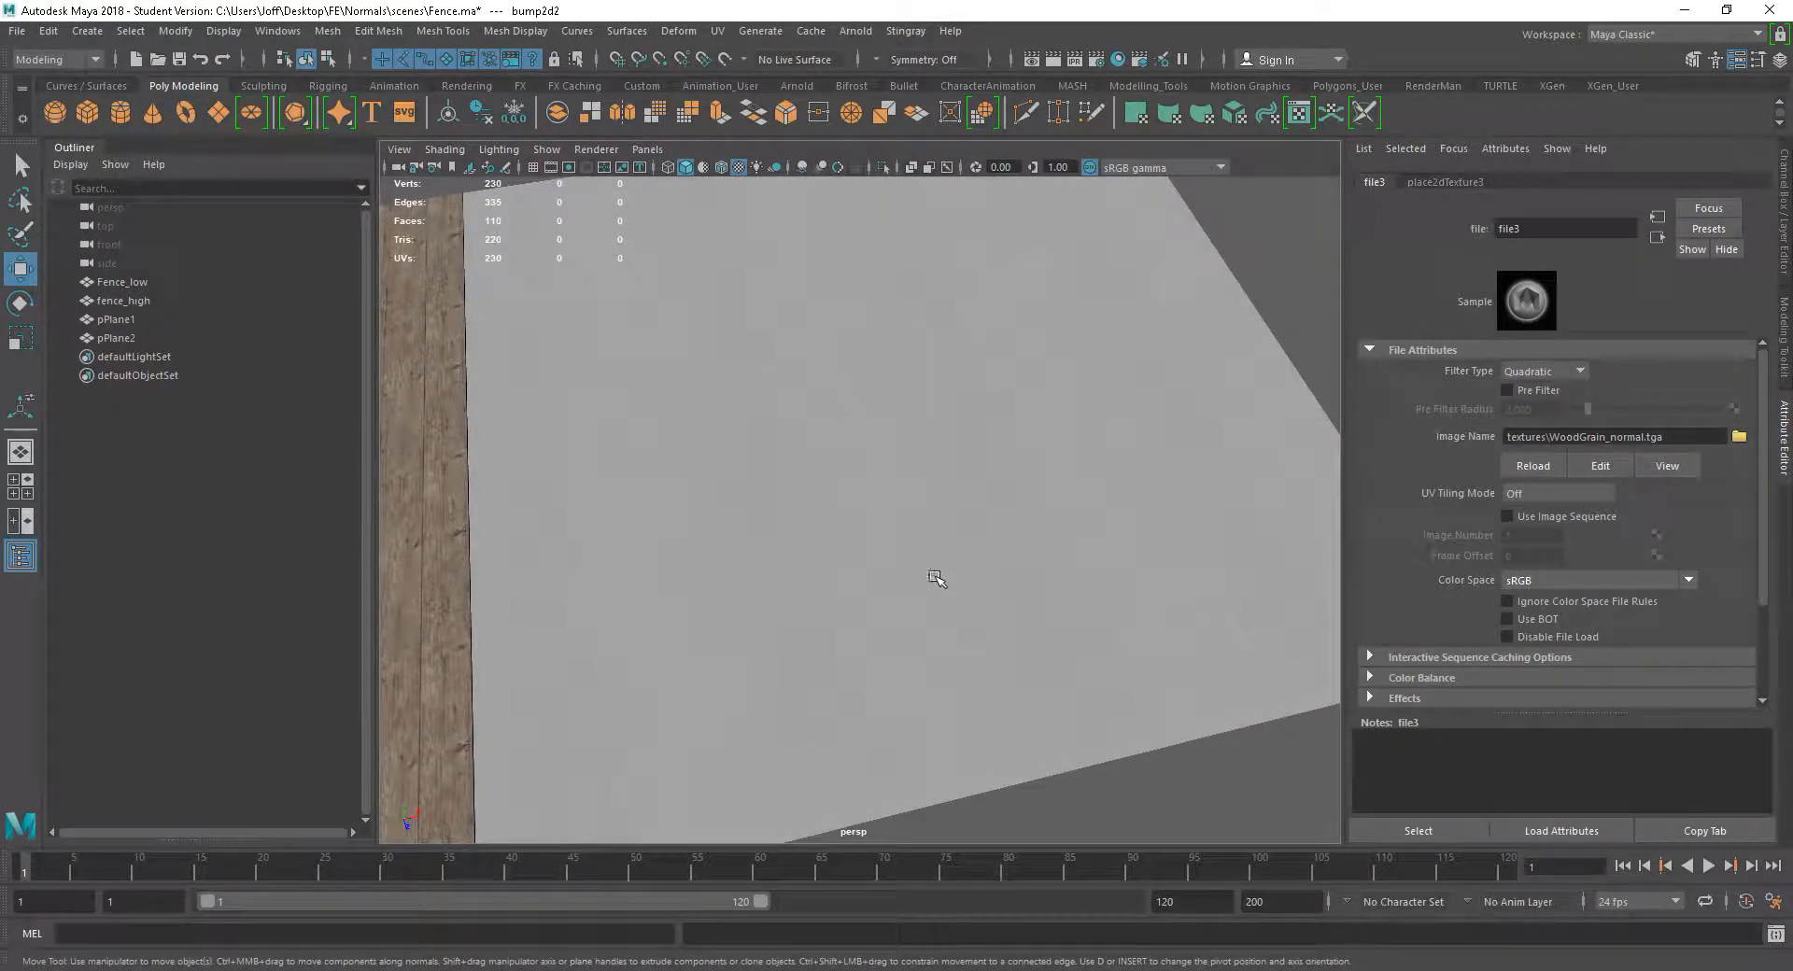